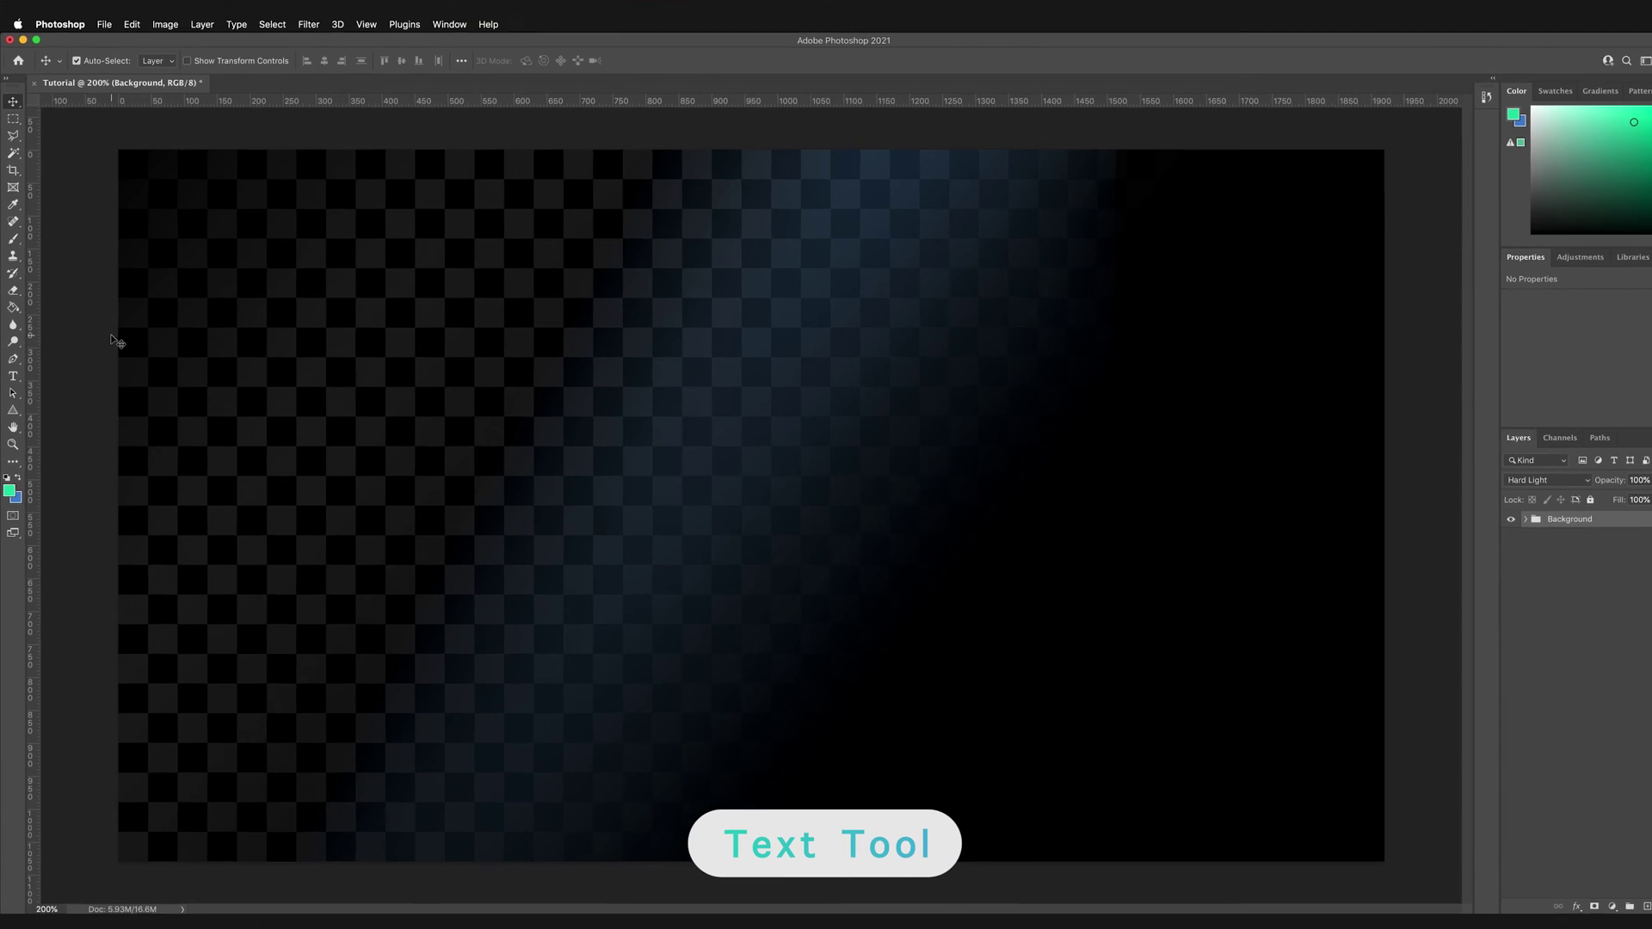
Activate the Horizontal Type tool.
{"action": "key", "text": "t"}
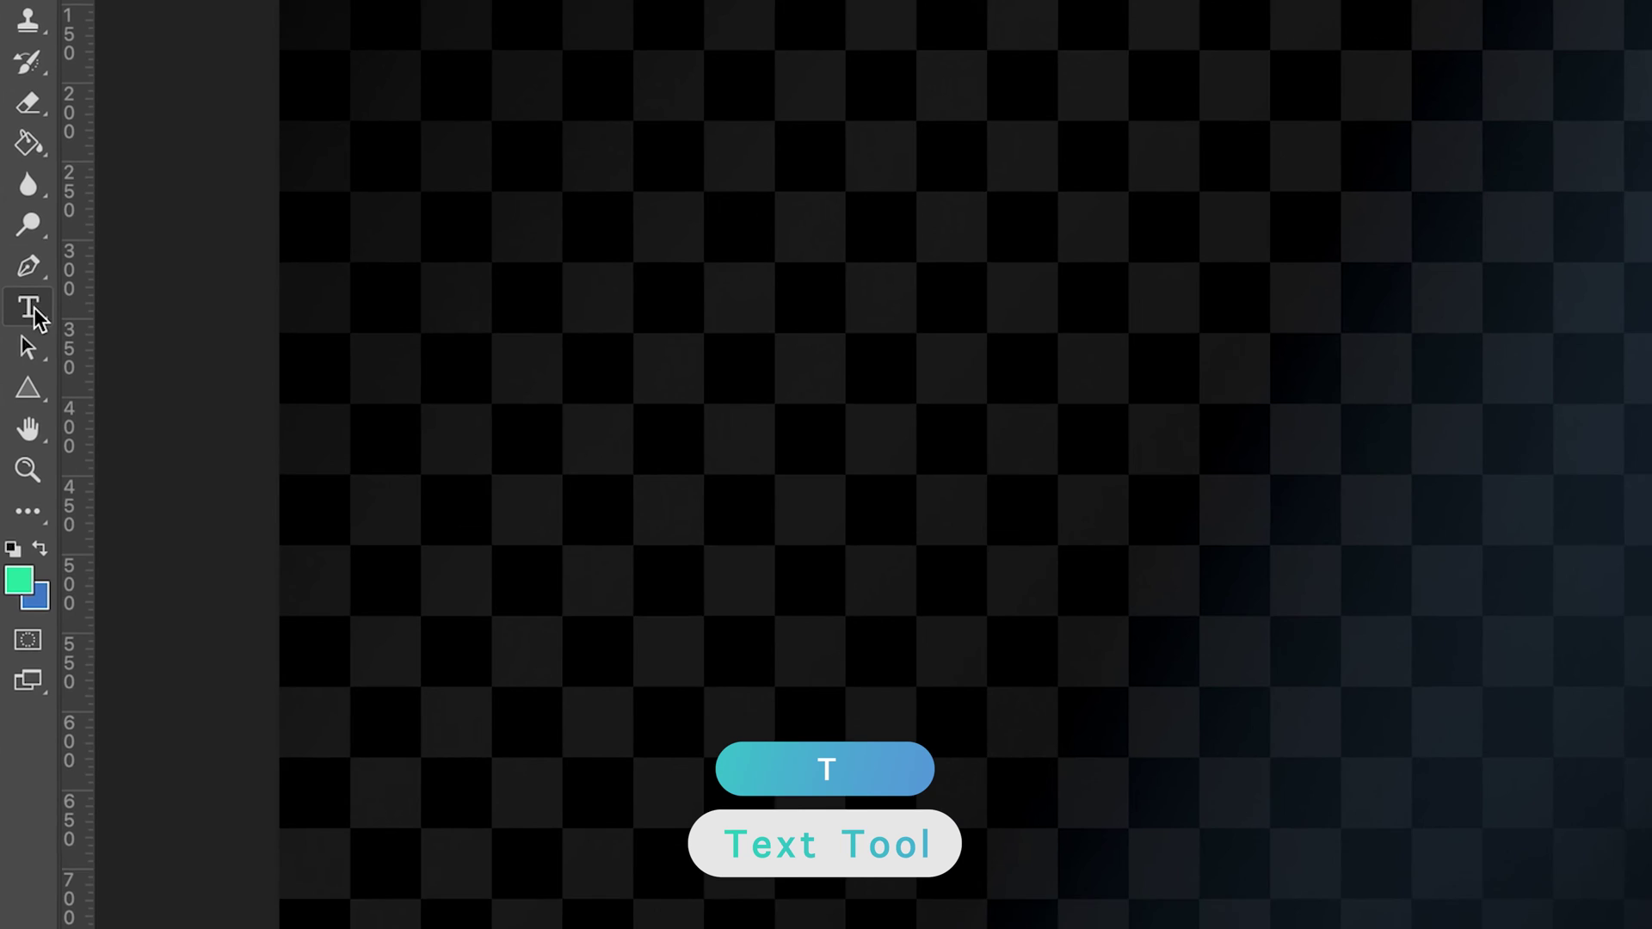
{"action": "left_click", "coordinate": [30, 263]}
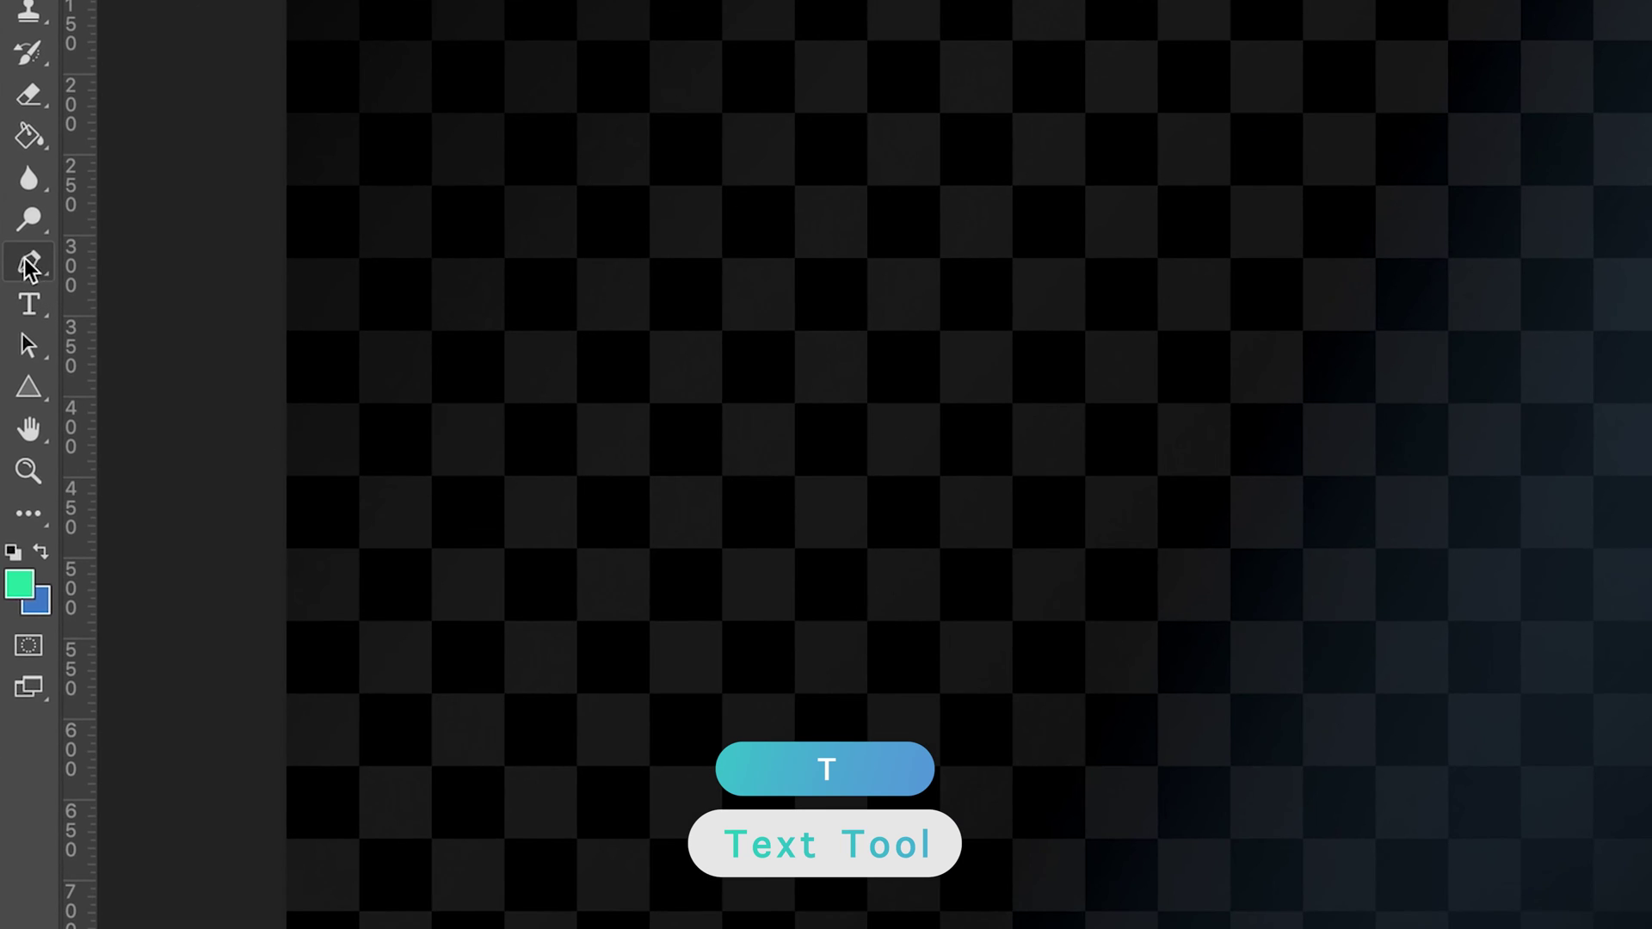
{"action": "left_click", "coordinate": [32, 338]}
{"action": "left_click", "coordinate": [34, 312]}
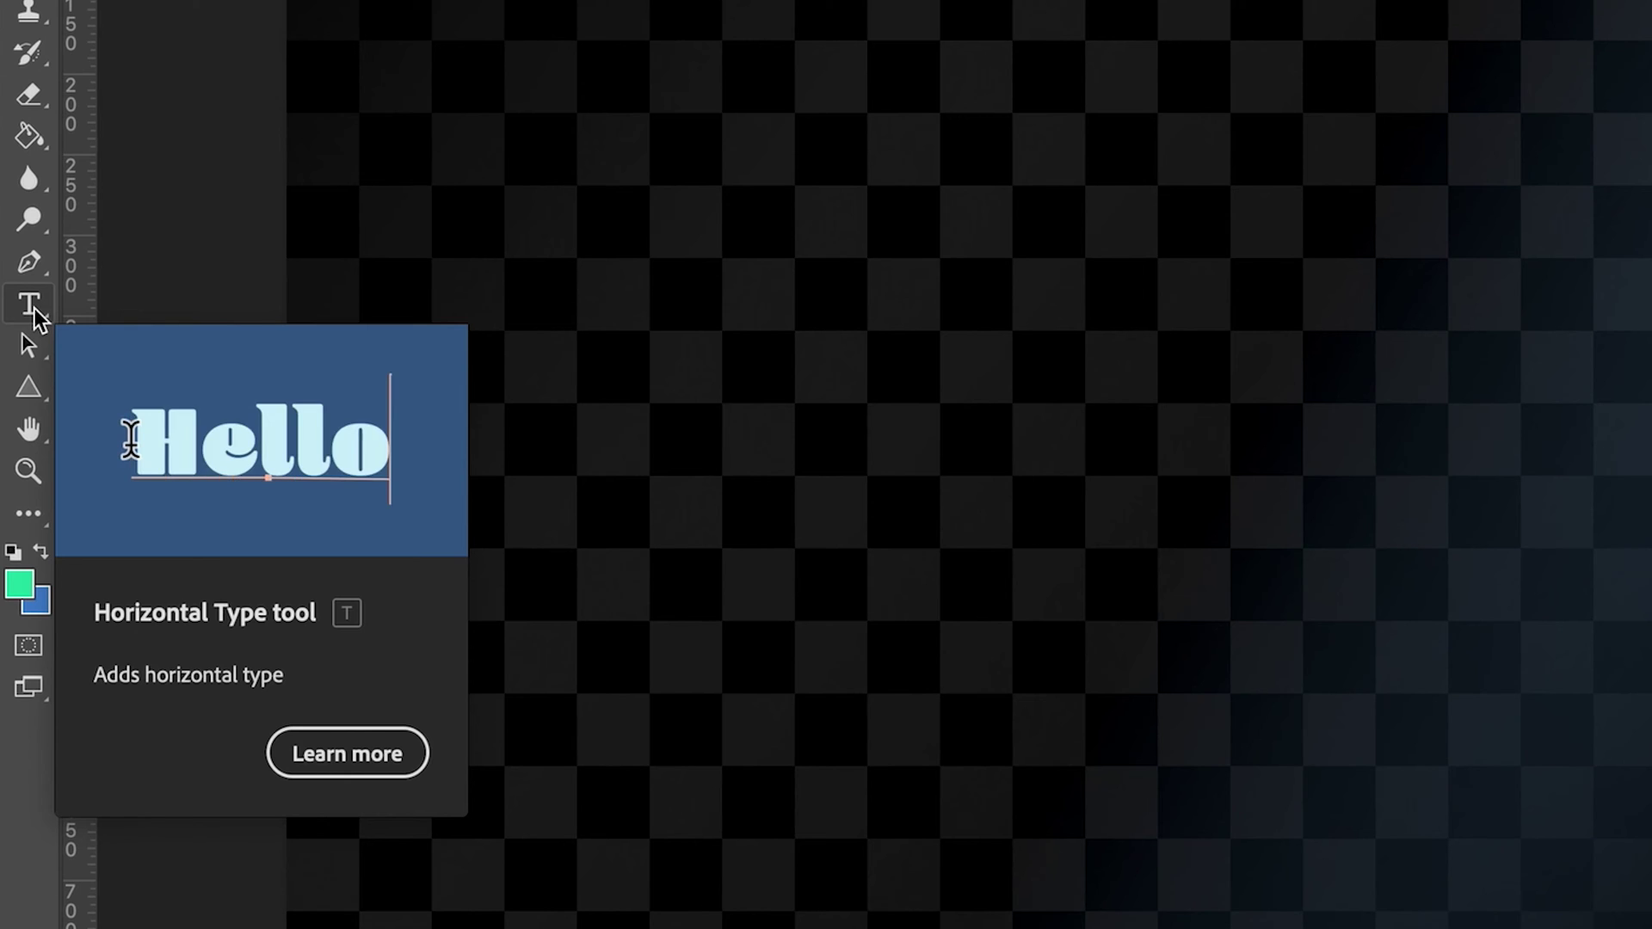
{"action": "left_click", "coordinate": [35, 318]}
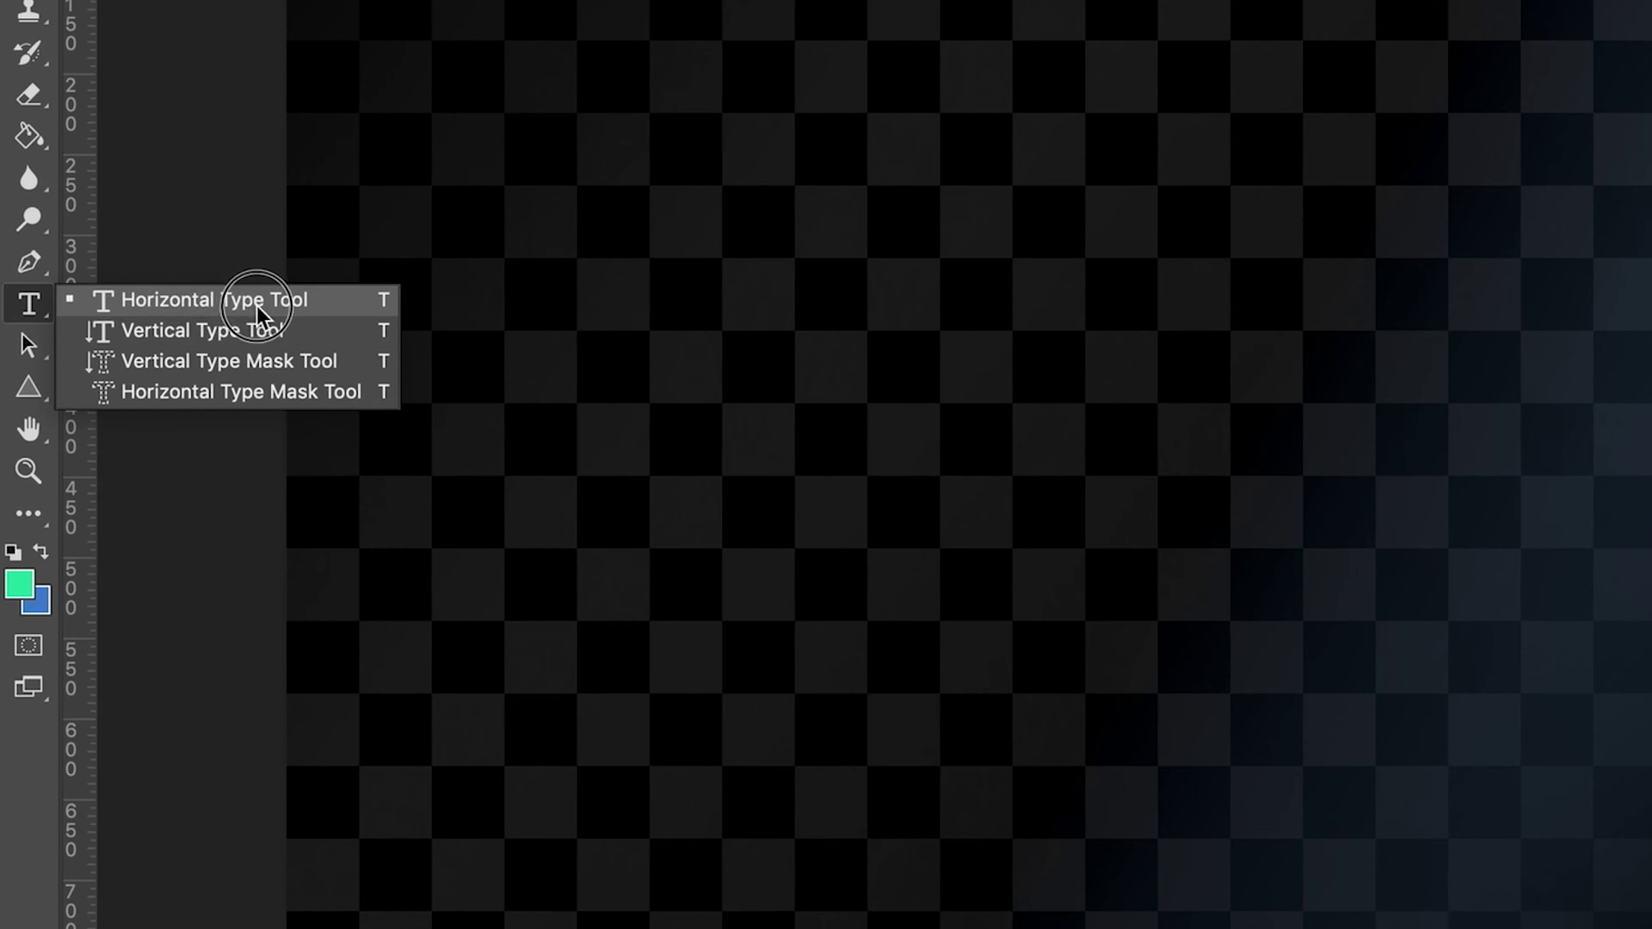
{"action": "left_click", "coordinate": [208, 301]}
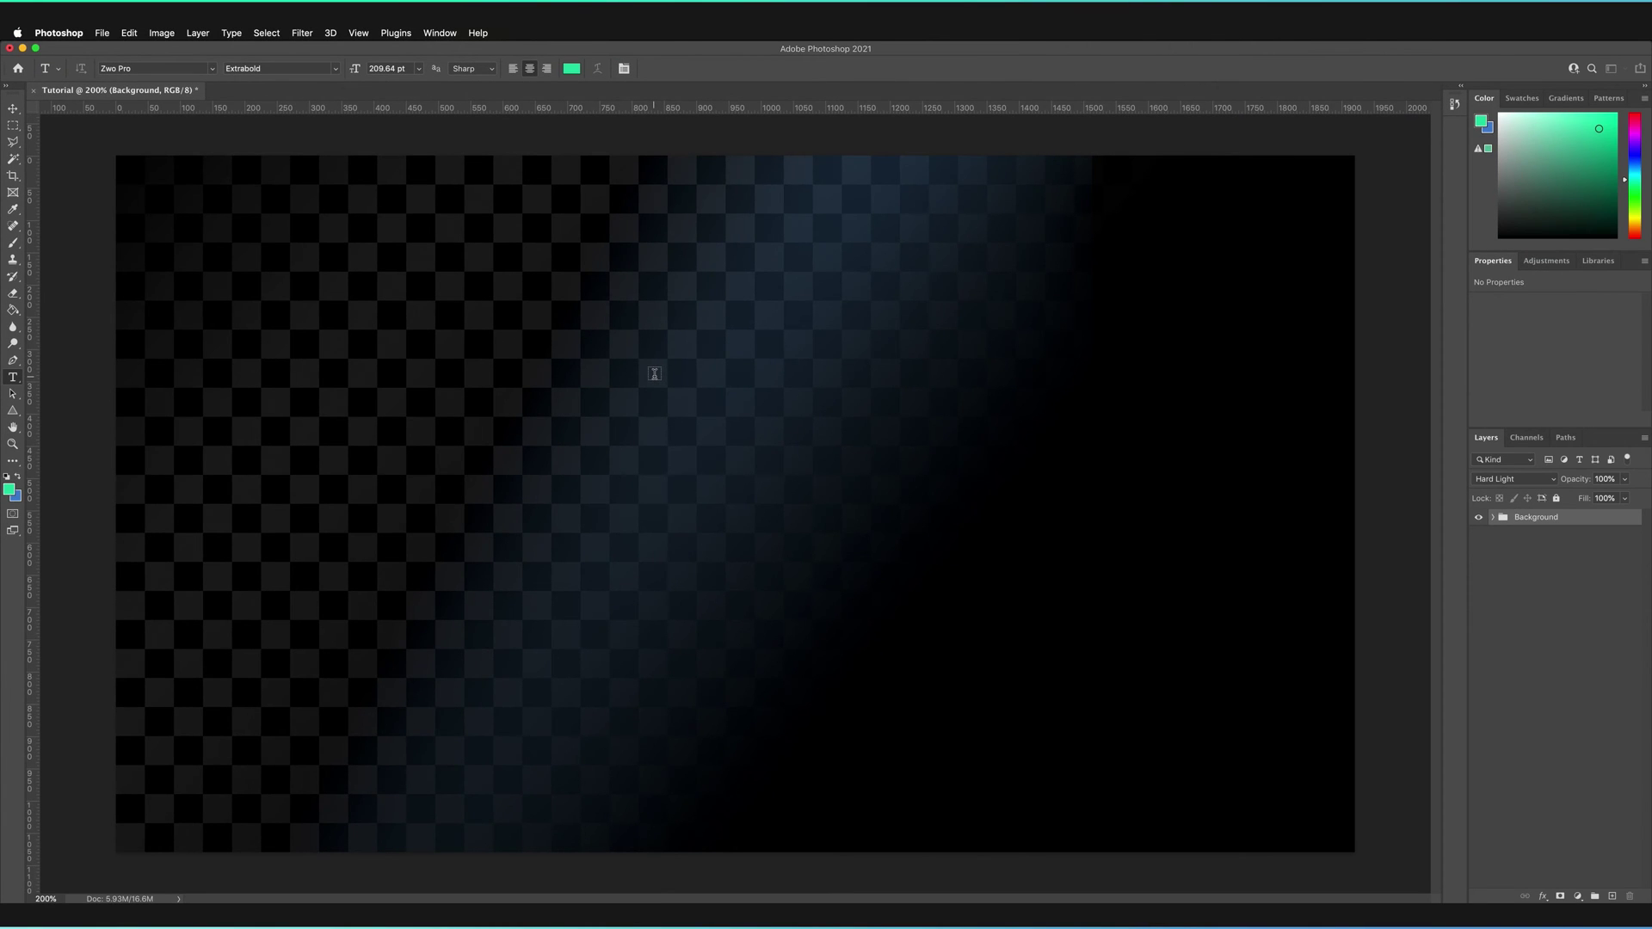
Place a line of placeholder point text on the canvas and discard it.
{"action": "left_click", "coordinate": [763, 436]}
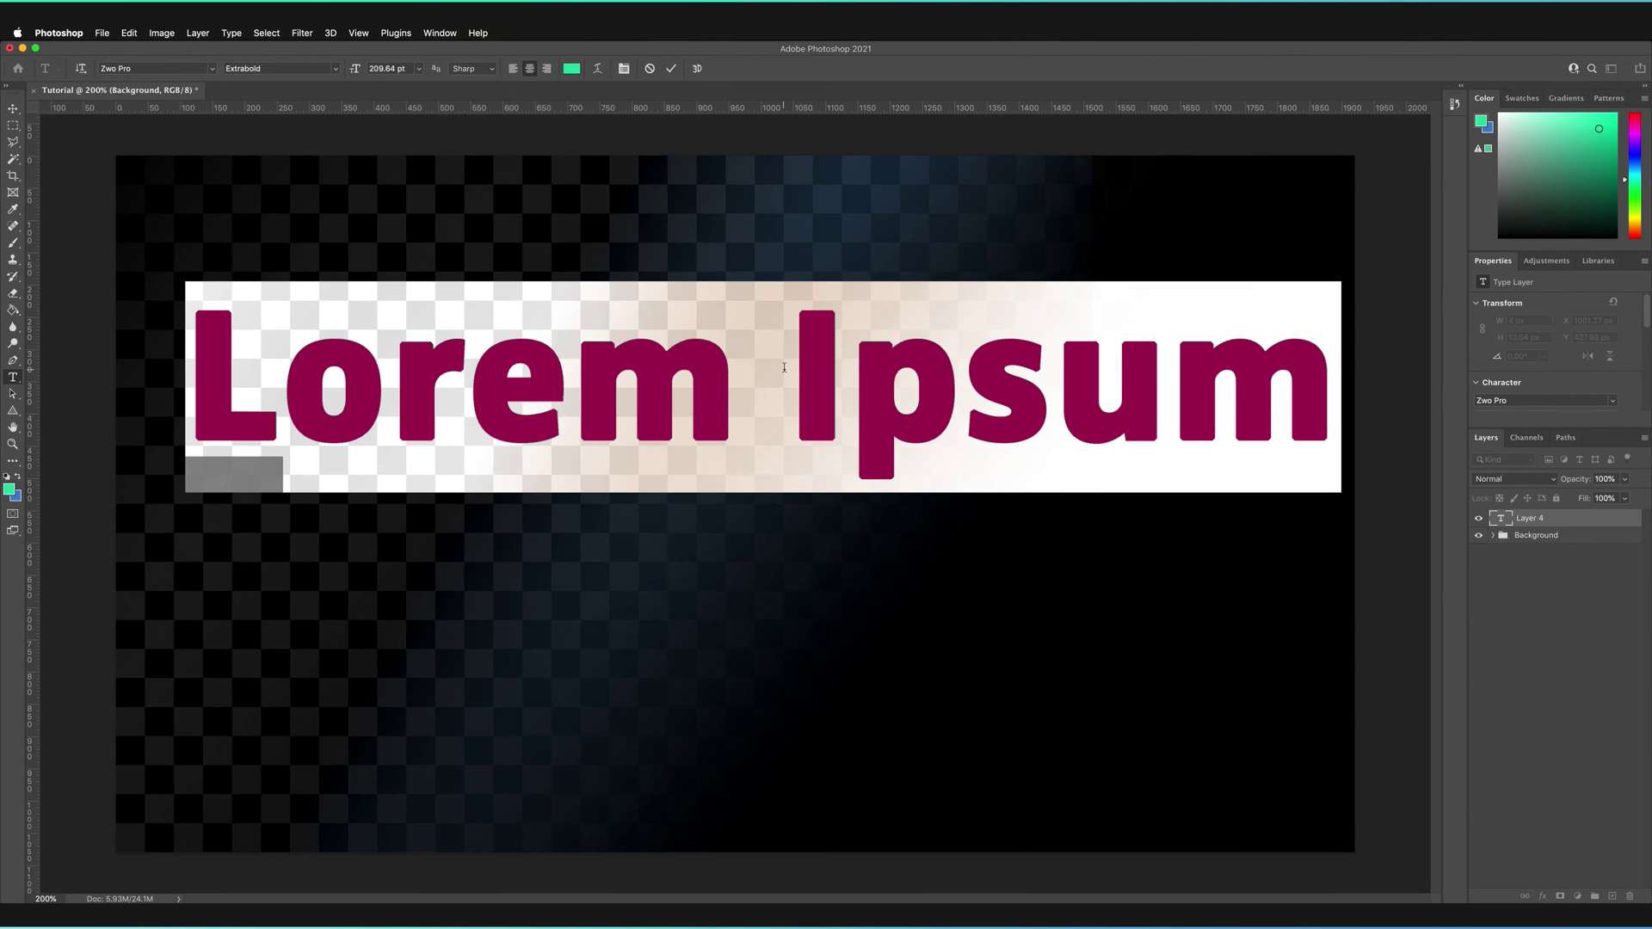
{"action": "left_click", "coordinate": [650, 70]}
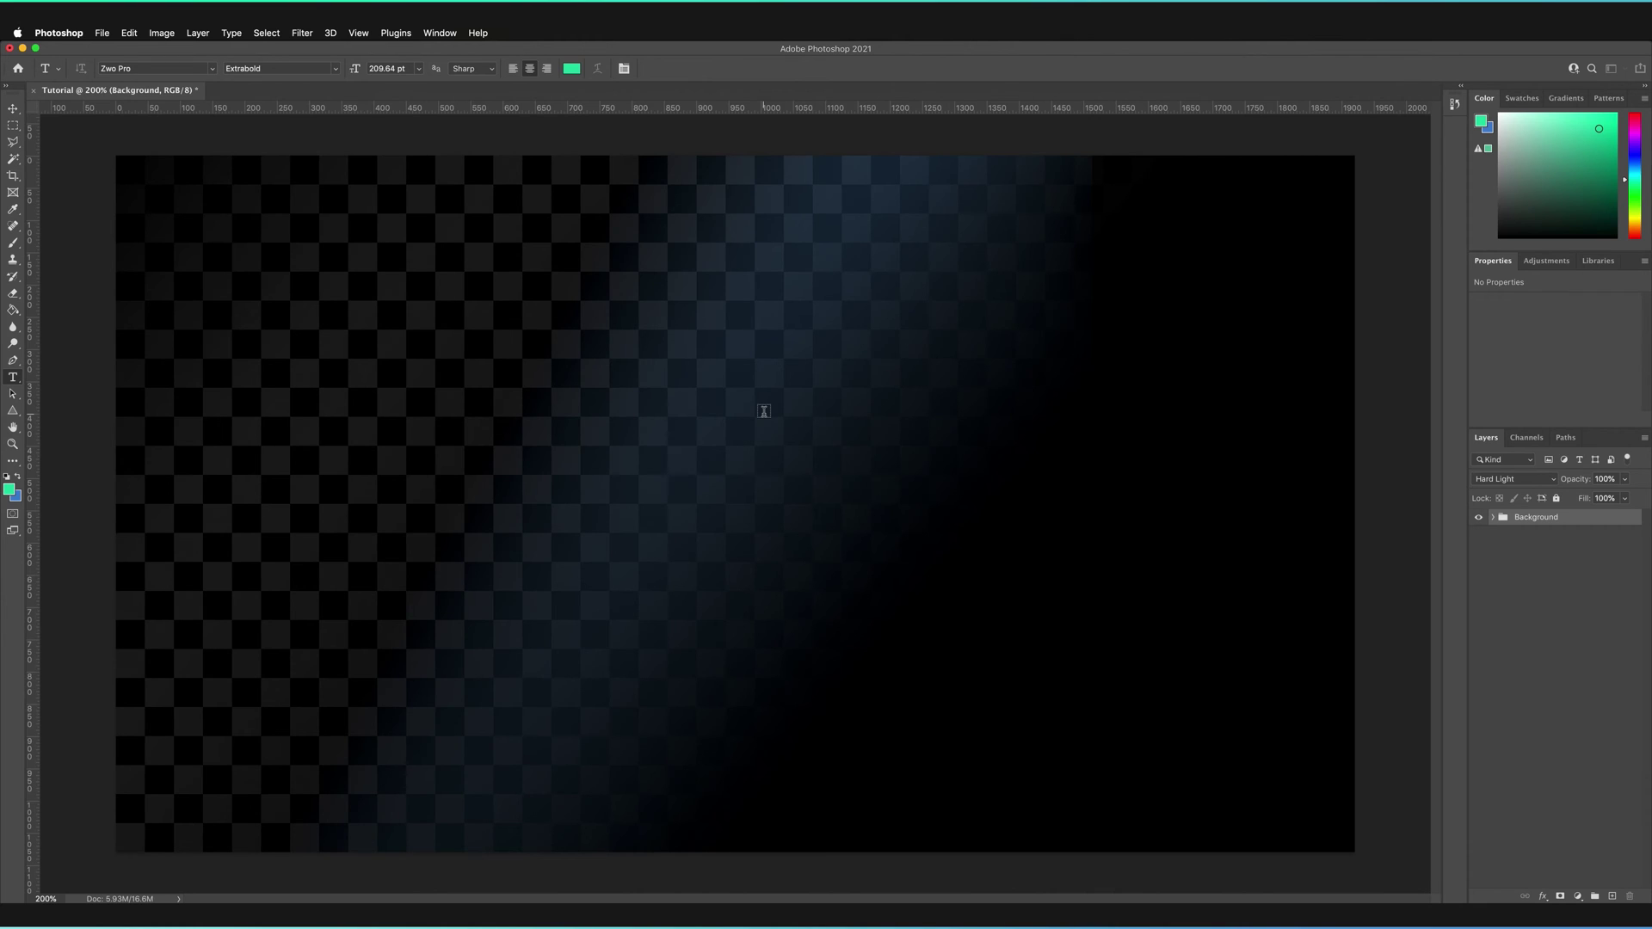
Draw a paragraph text box about 617 by 517 px mid-canvas and set its placeholder text to 49 pt.
{"action": "left_click_drag", "start_coordinate": [579, 306], "coordinate": [976, 640]}
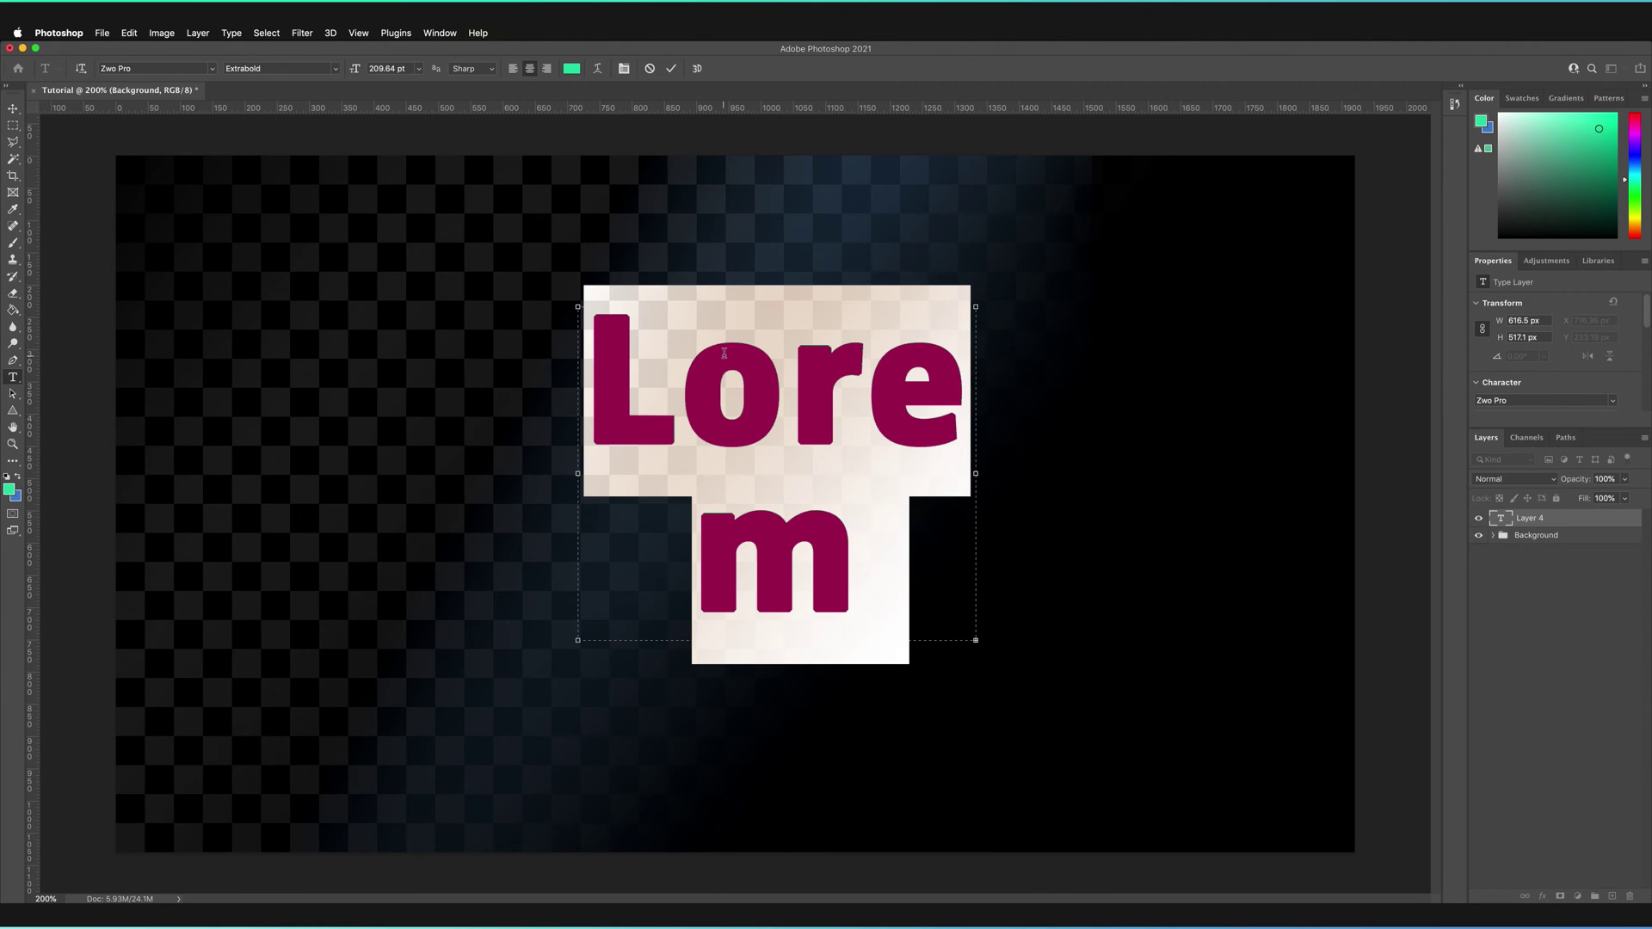
{"action": "left_click", "coordinate": [351, 70]}
{"action": "left_click_drag", "start_coordinate": [351, 71], "coordinate": [254, 79]}
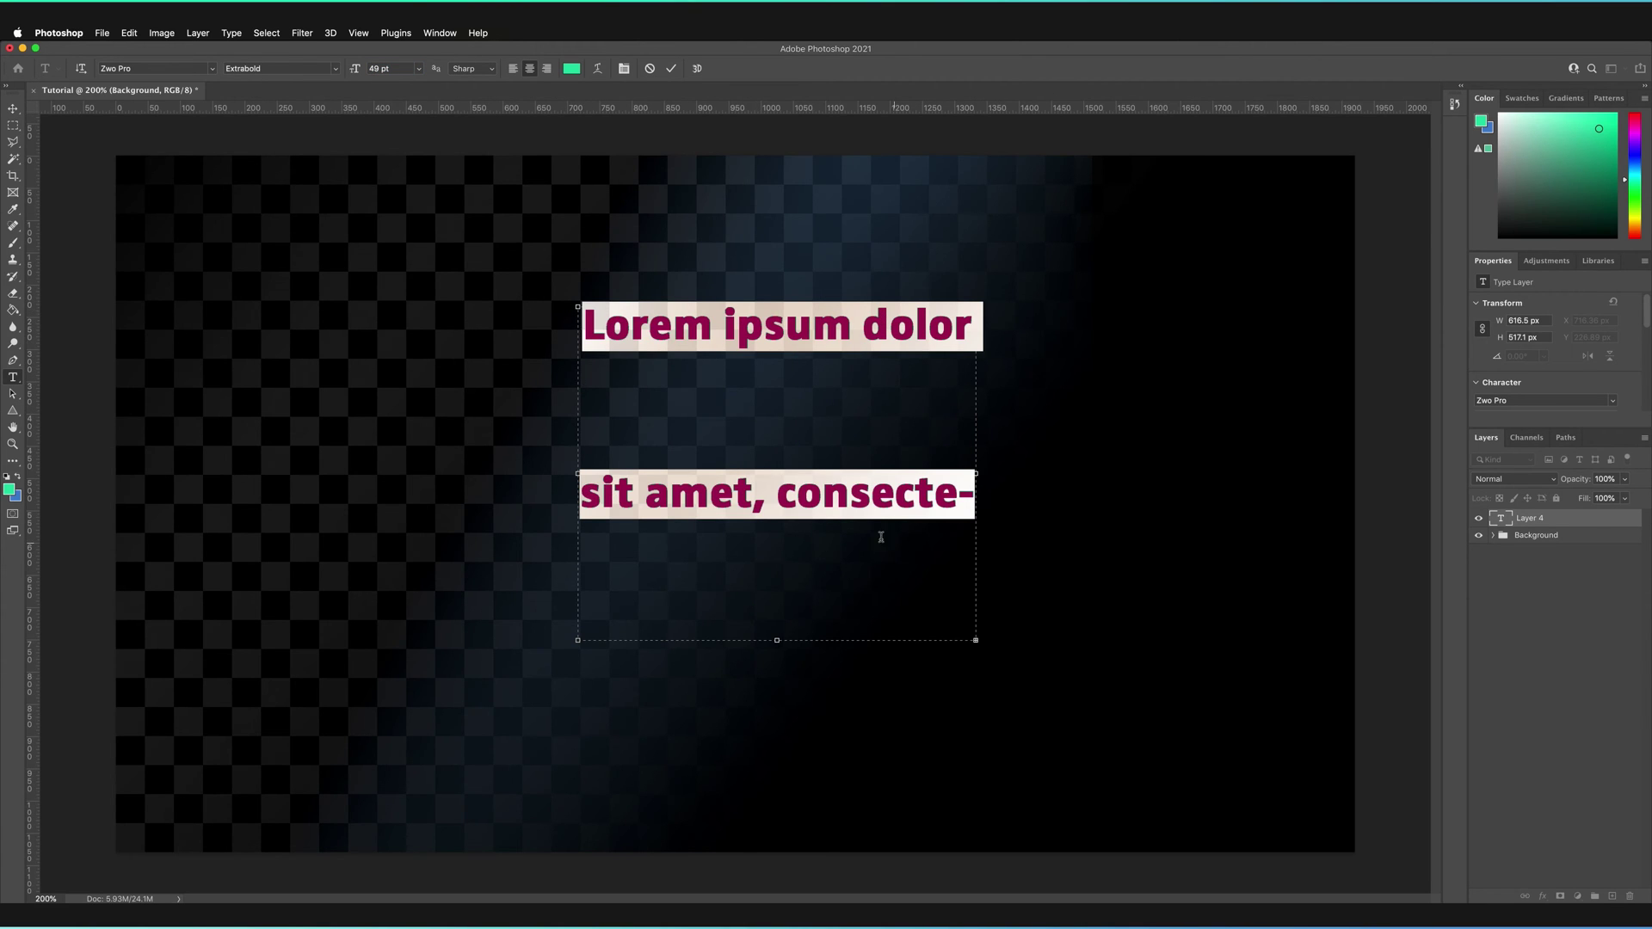
Resize the paragraph text box to about 1285 by 600 px.
{"action": "left_click_drag", "start_coordinate": [975, 472], "coordinate": [1278, 473]}
{"action": "key", "text": "super+z"}
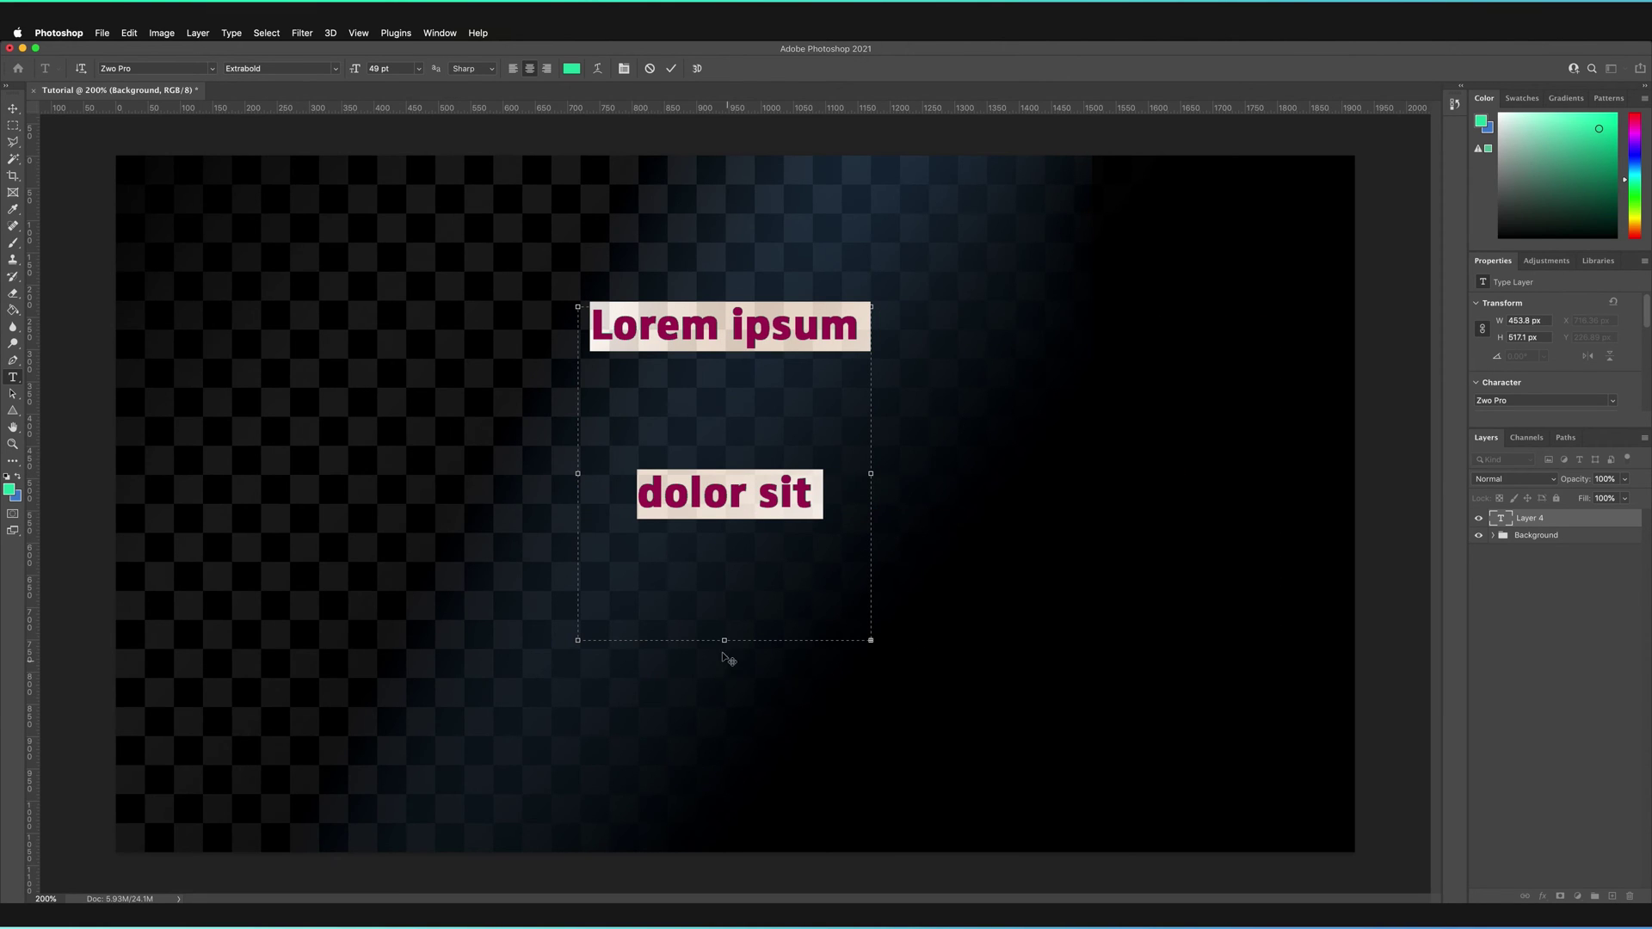
{"action": "left_click_drag", "start_coordinate": [725, 636], "coordinate": [724, 693]}
{"action": "left_click_drag", "start_coordinate": [874, 499], "coordinate": [1200, 500]}
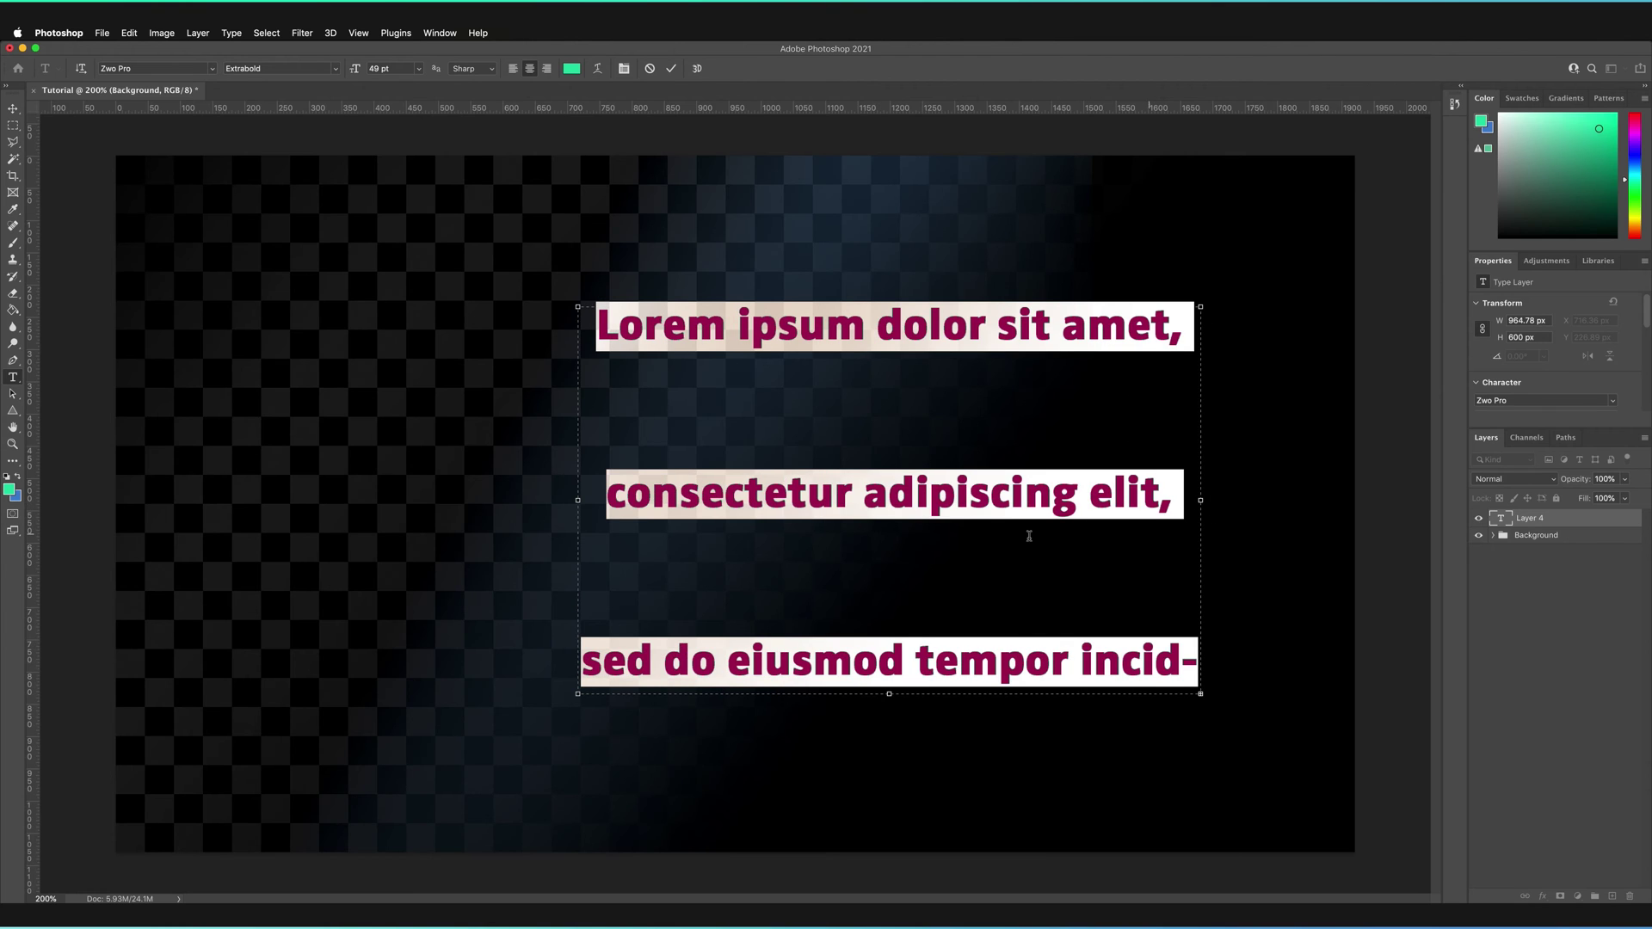
{"action": "left_click_drag", "start_coordinate": [578, 501], "coordinate": [370, 490]}
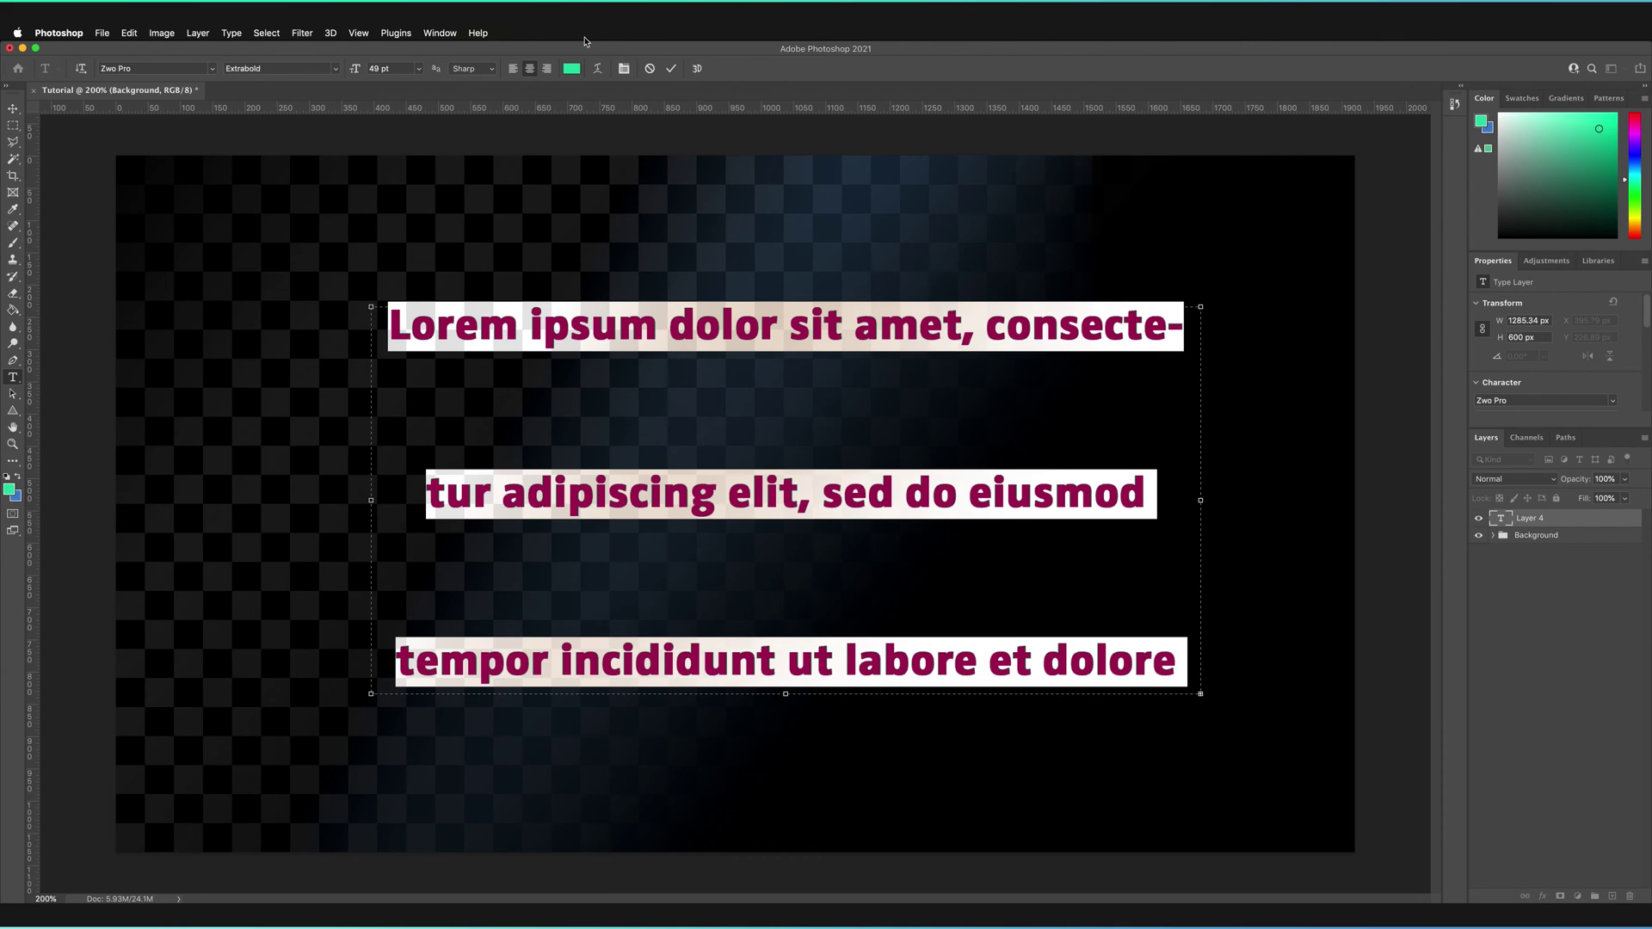
Try left, centre and right alignment on the paragraph text, return to left alignment, and discard the text box.
{"action": "left_click", "coordinate": [513, 72]}
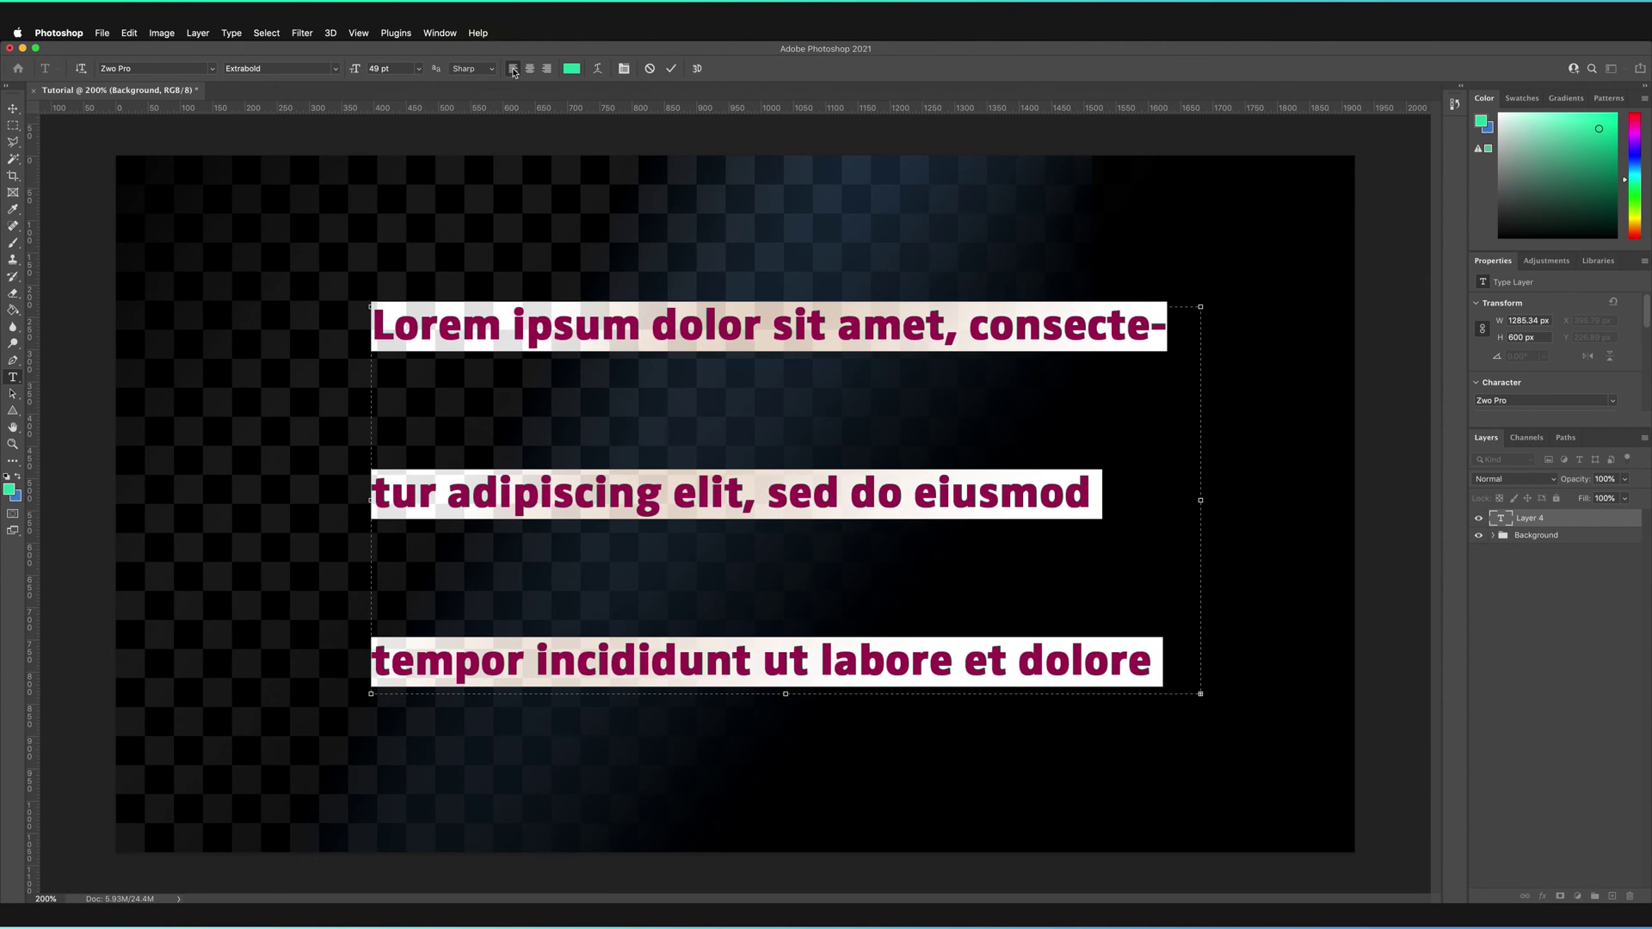
{"action": "left_click", "coordinate": [530, 70]}
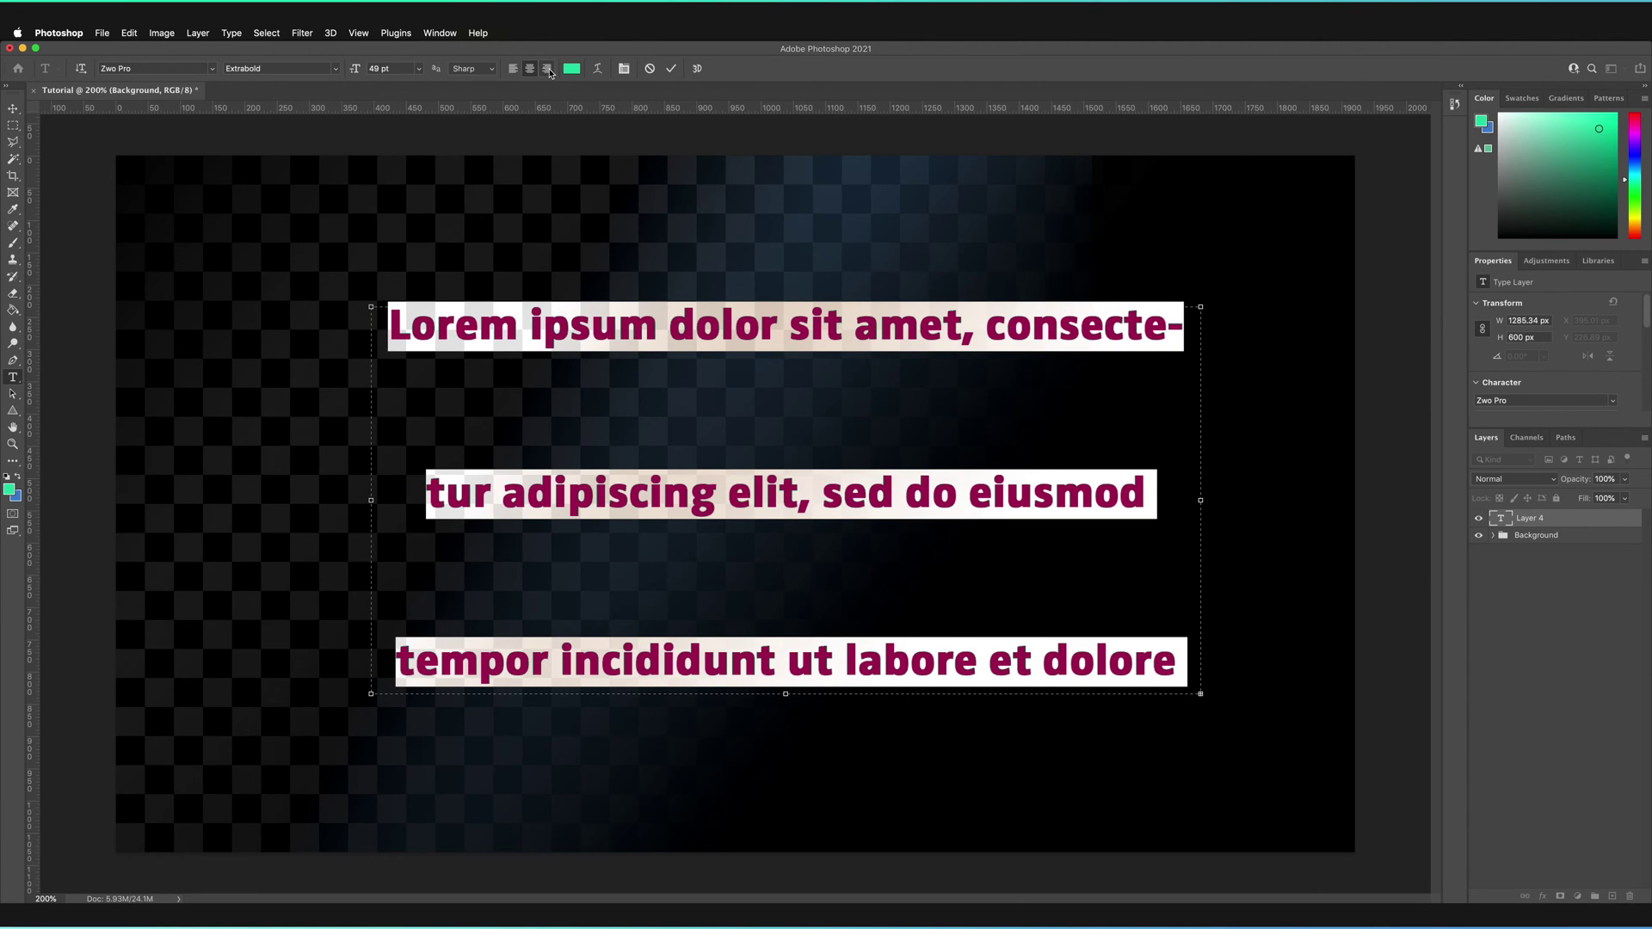
{"action": "left_click", "coordinate": [547, 70]}
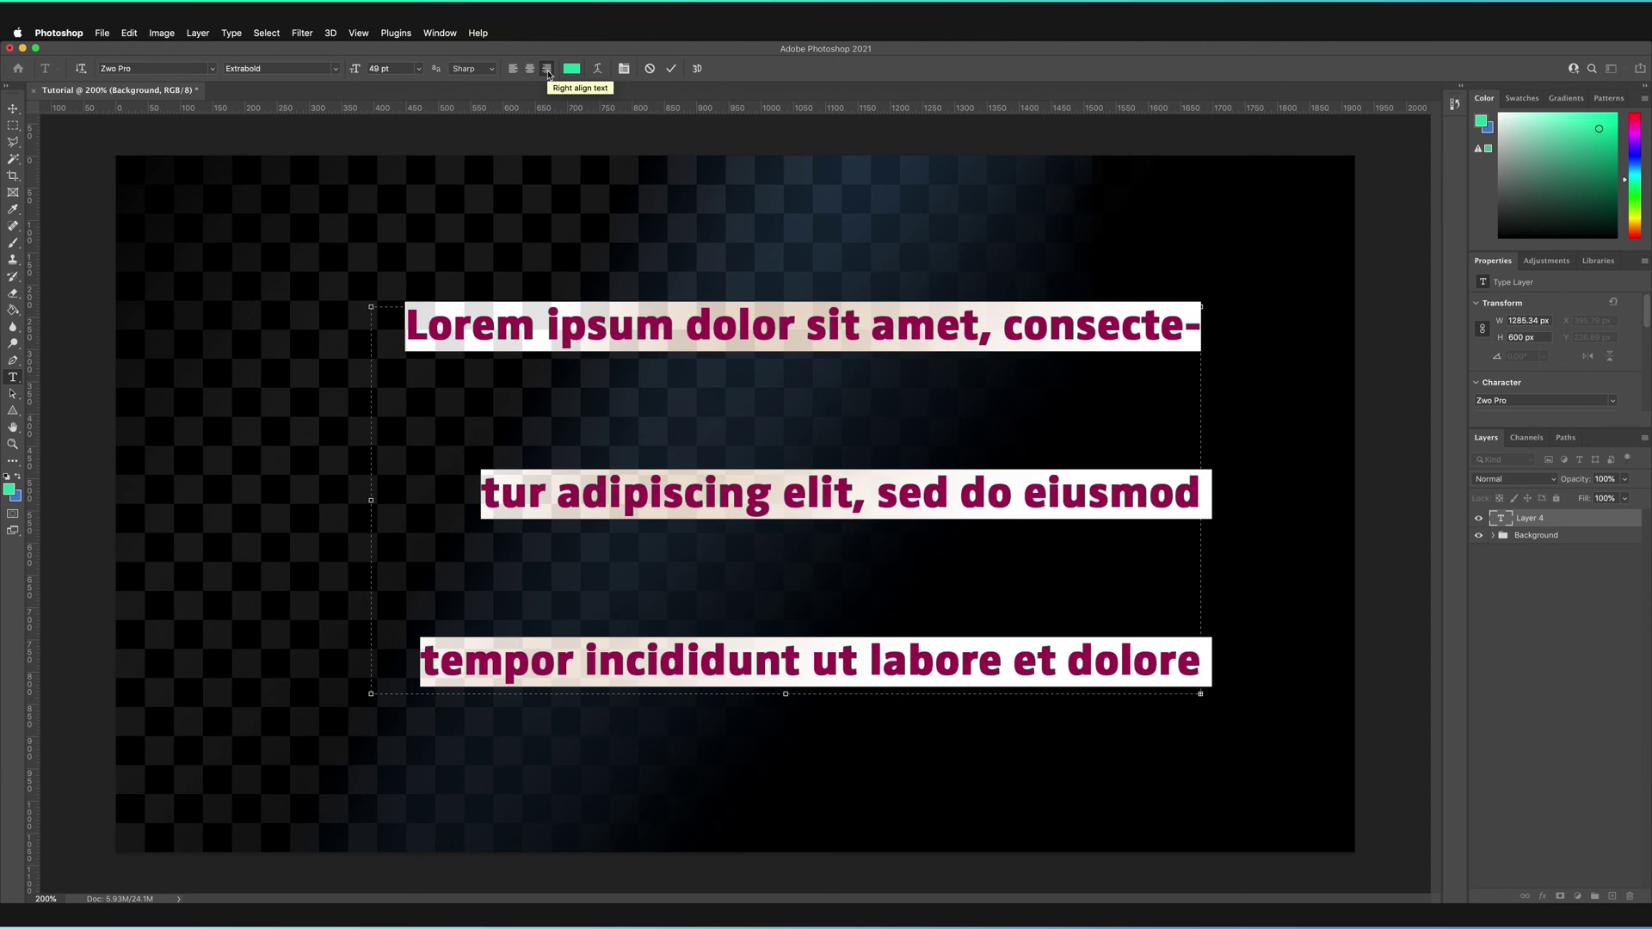
{"action": "left_click", "coordinate": [513, 69]}
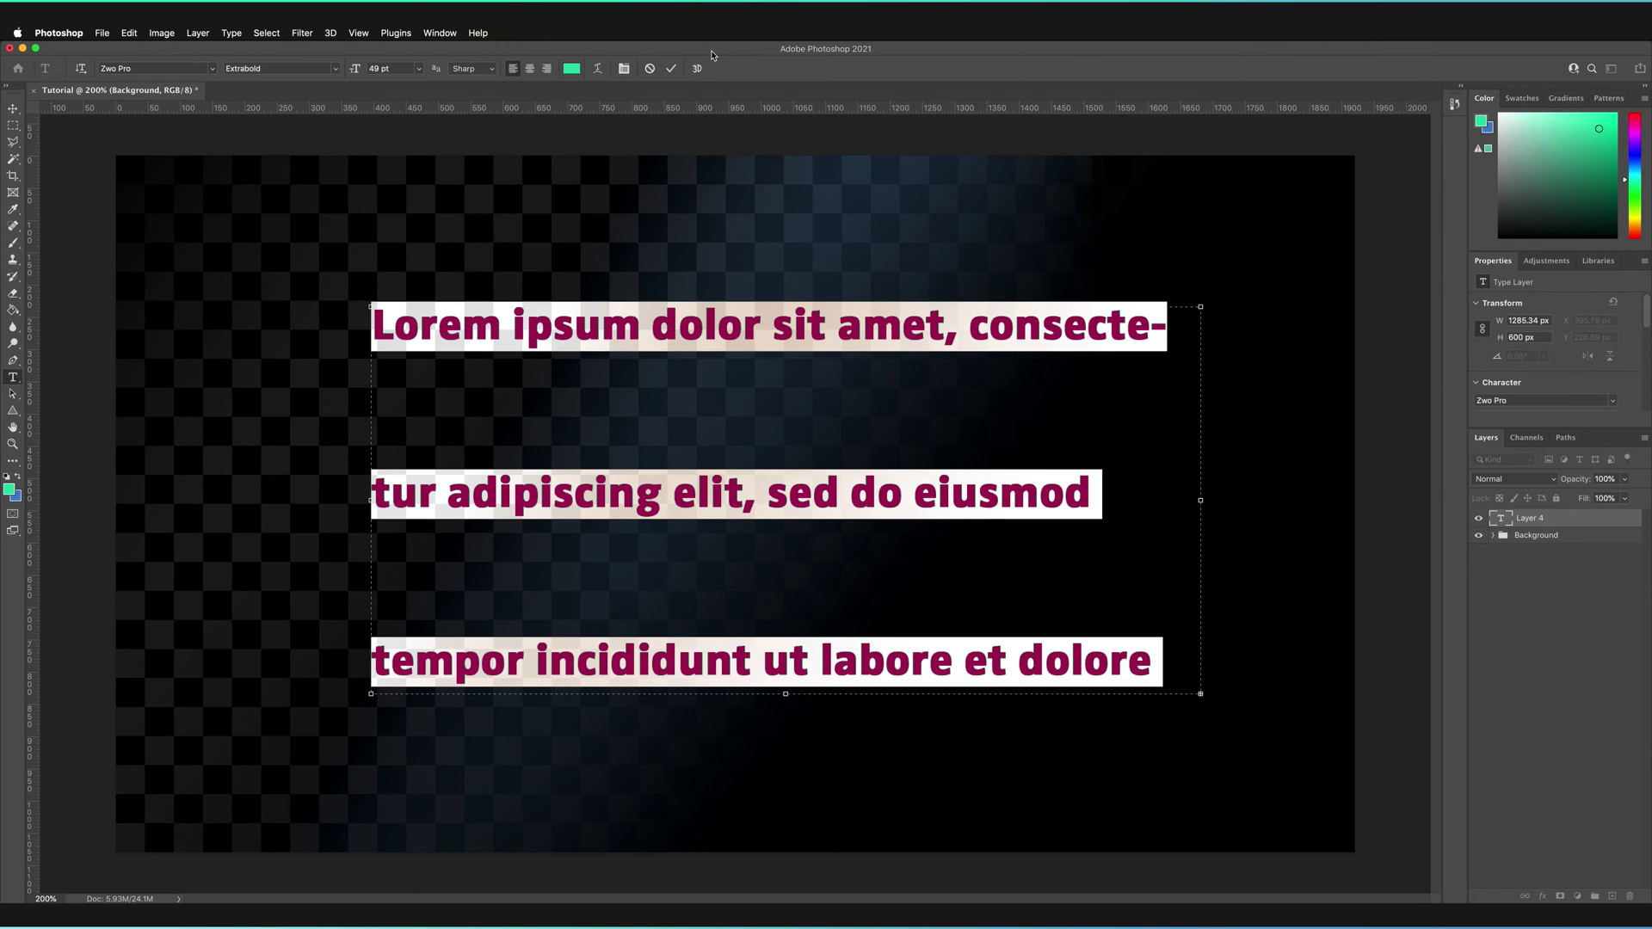
{"action": "left_click", "coordinate": [646, 69]}
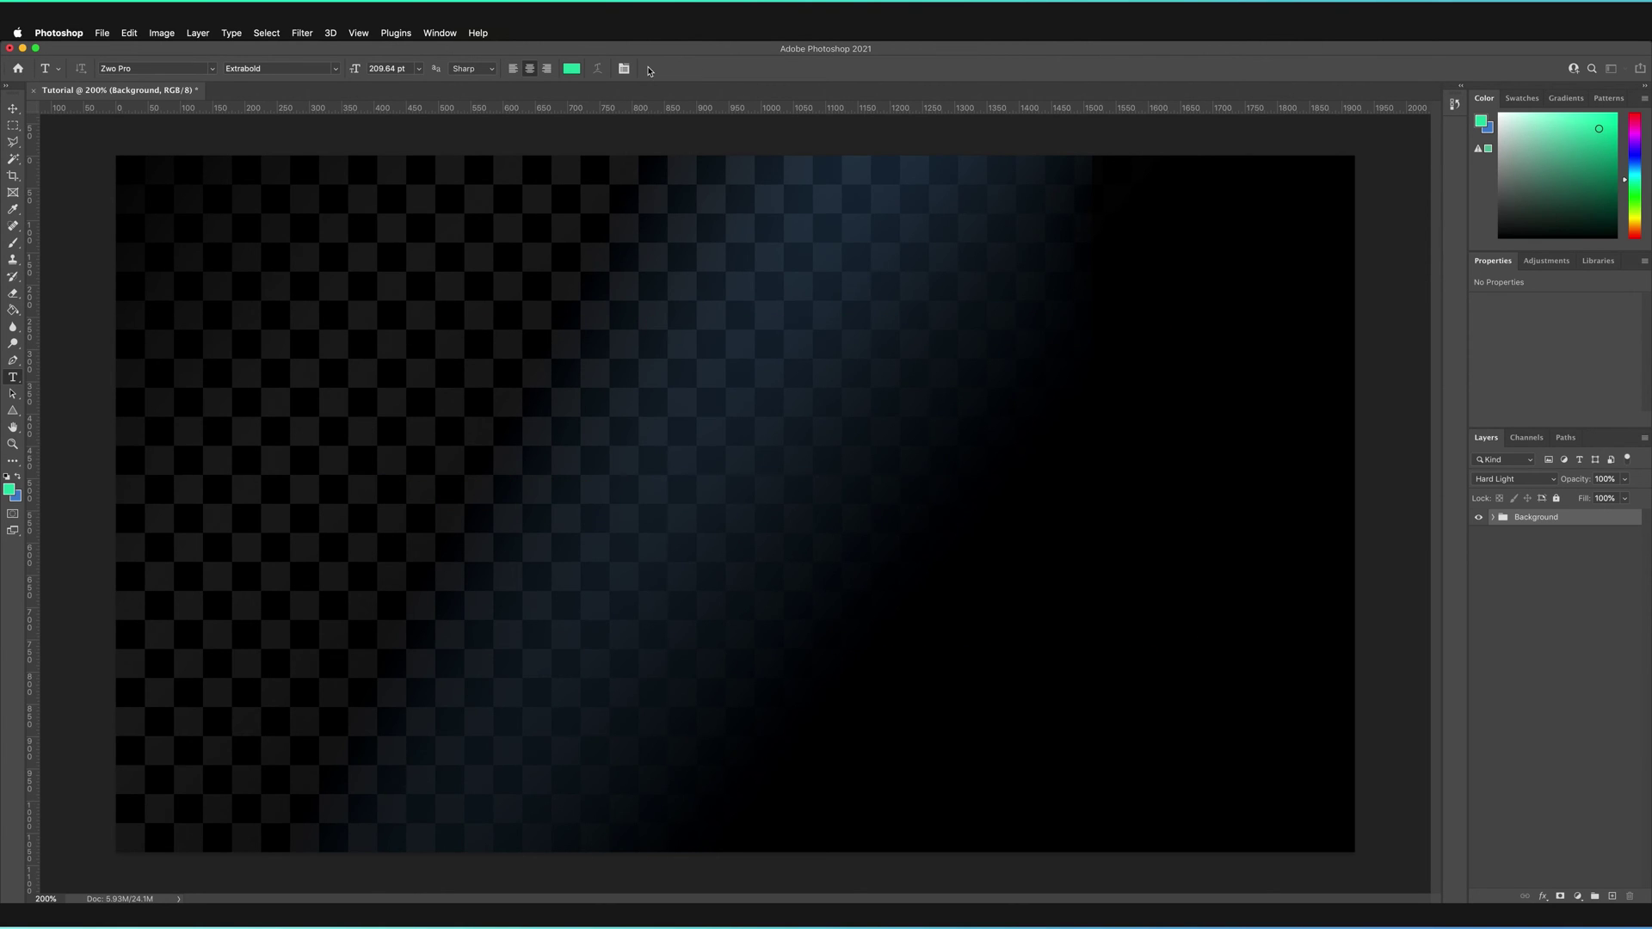
Place a placeholder point text line, reduce its font size to 136.75 pt, try its transform box, and discard the text.
{"action": "left_click", "coordinate": [763, 428]}
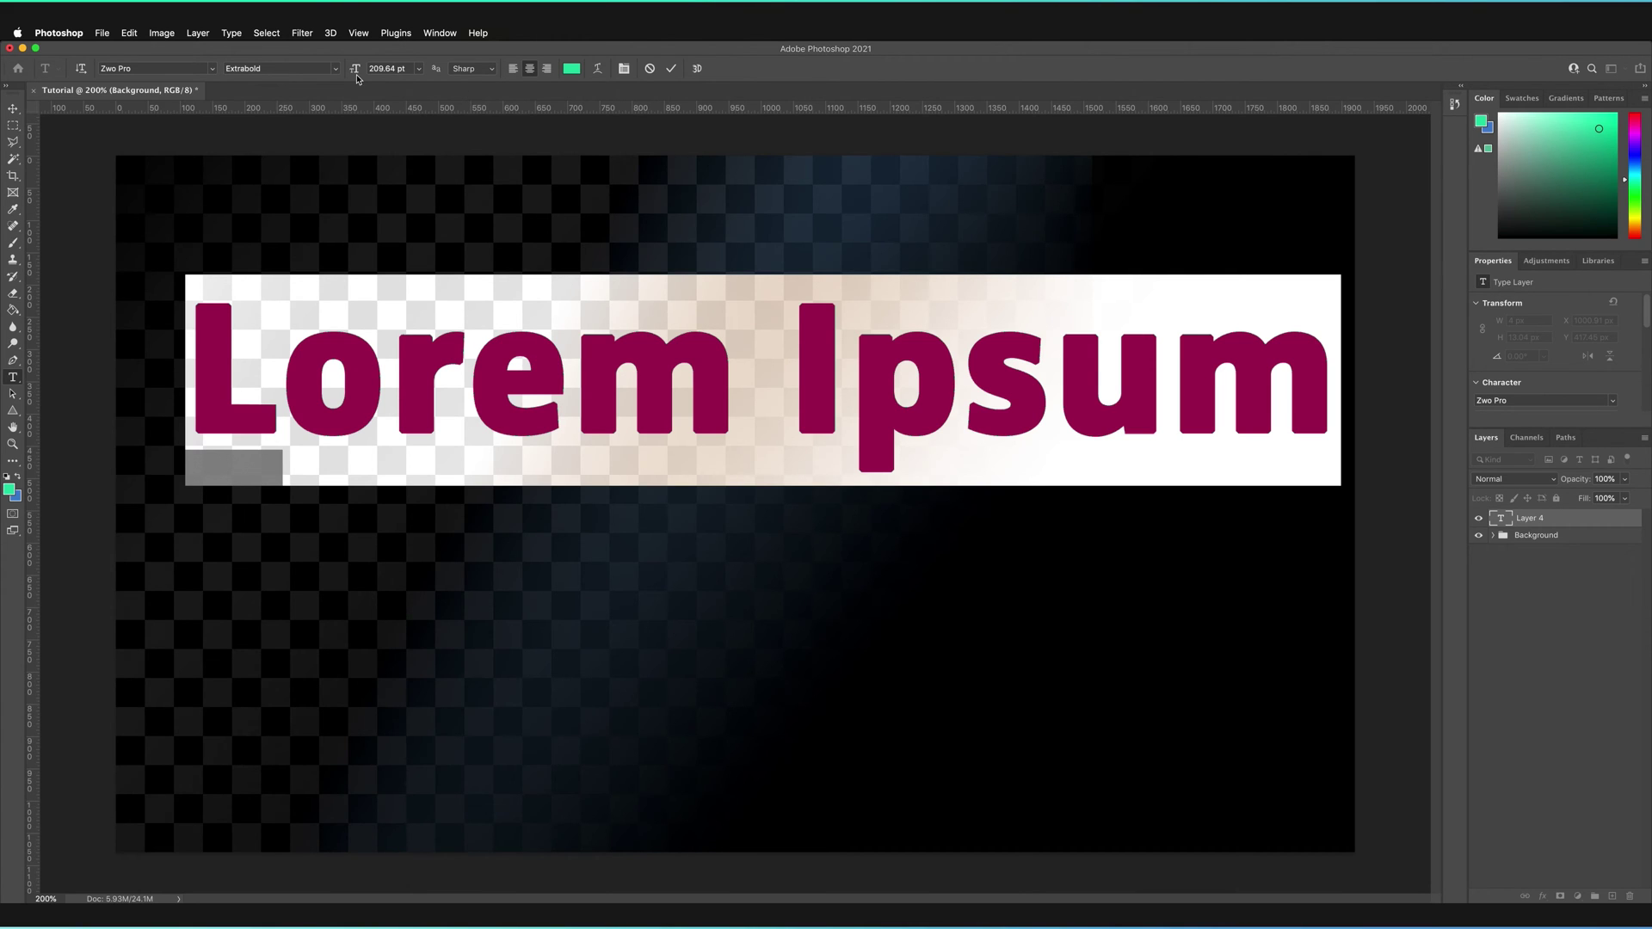
{"action": "left_click_drag", "start_coordinate": [356, 69], "coordinate": [287, 69]}
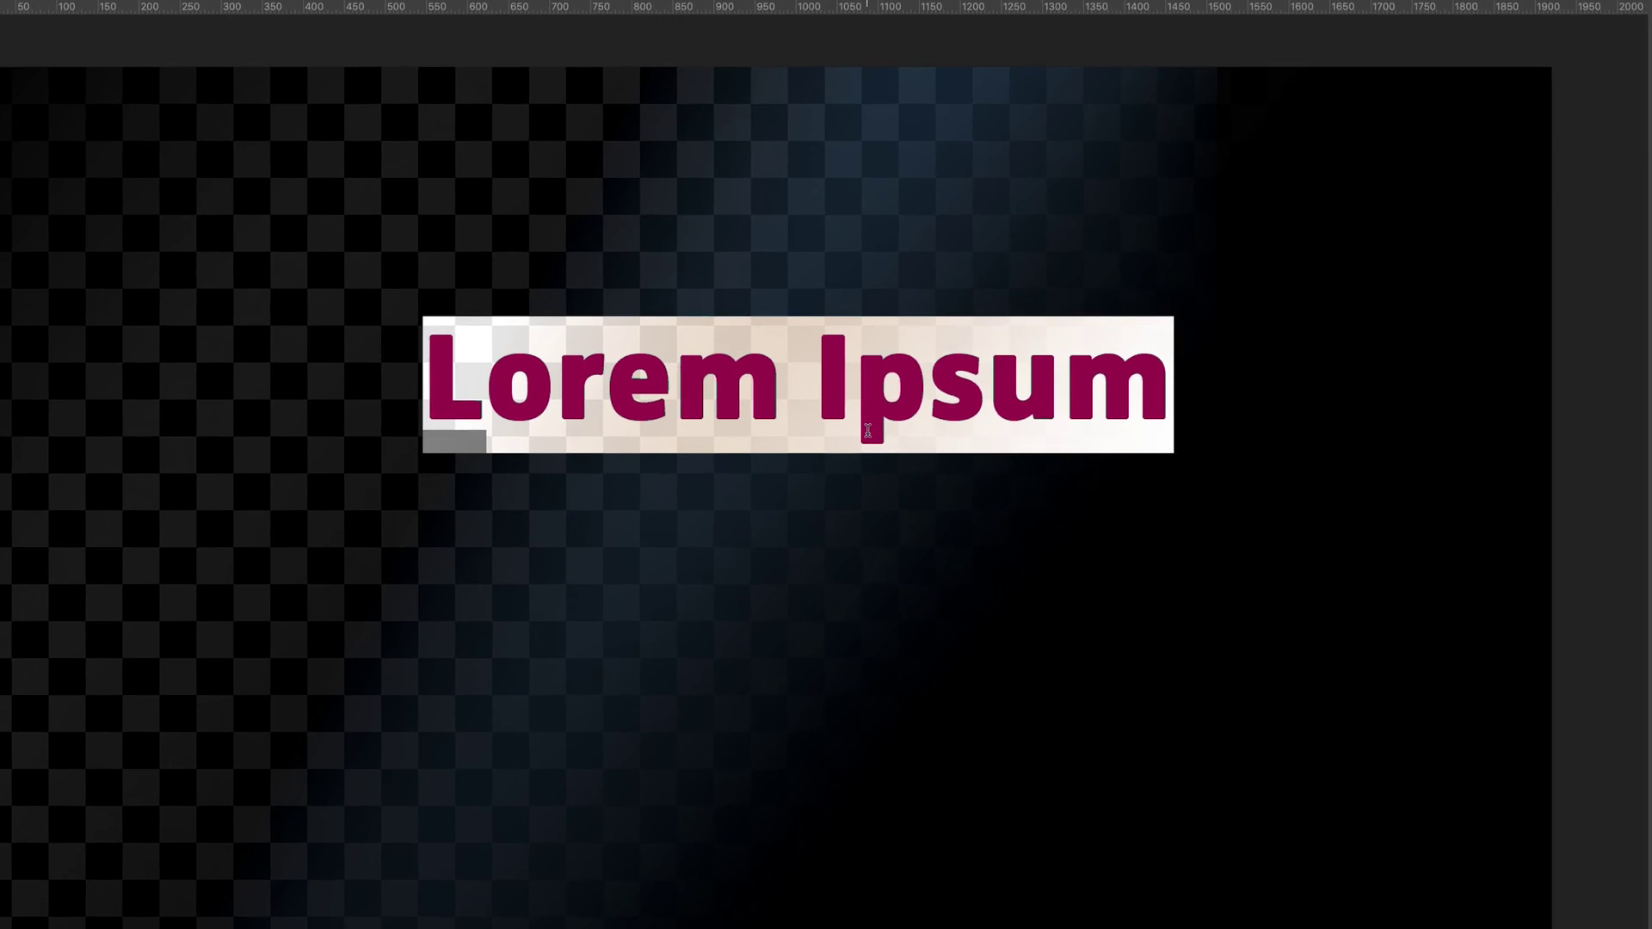
{"action": "key", "text": "ctrl"}
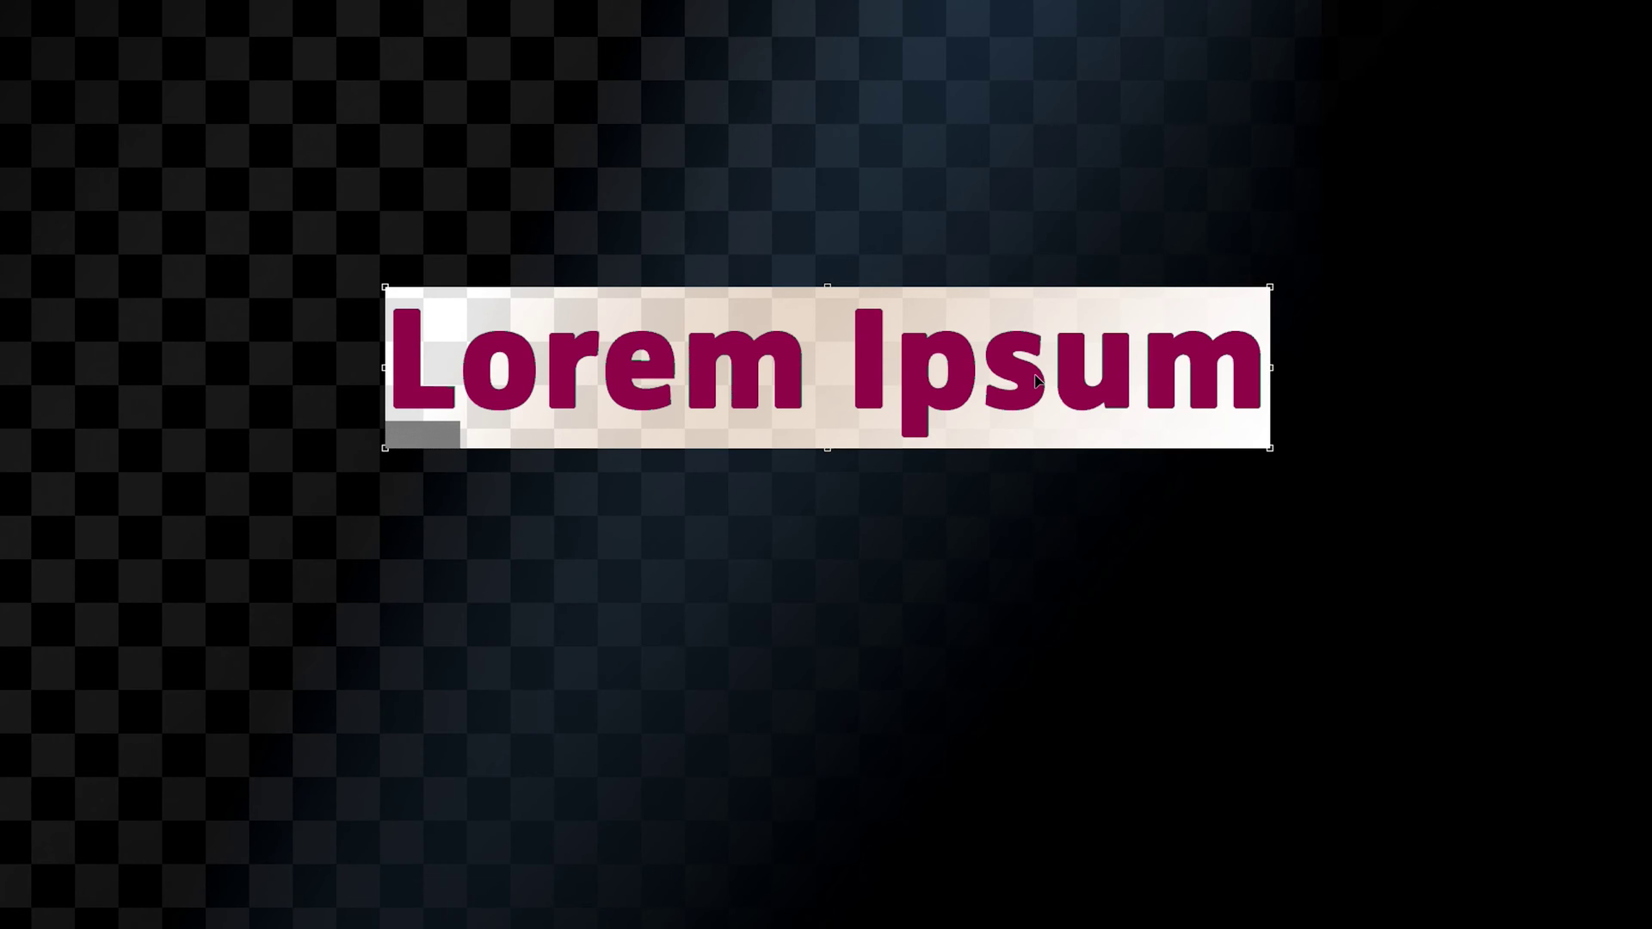
{"action": "key", "text": "Escape"}
{"action": "left_click", "coordinate": [1058, 389]}
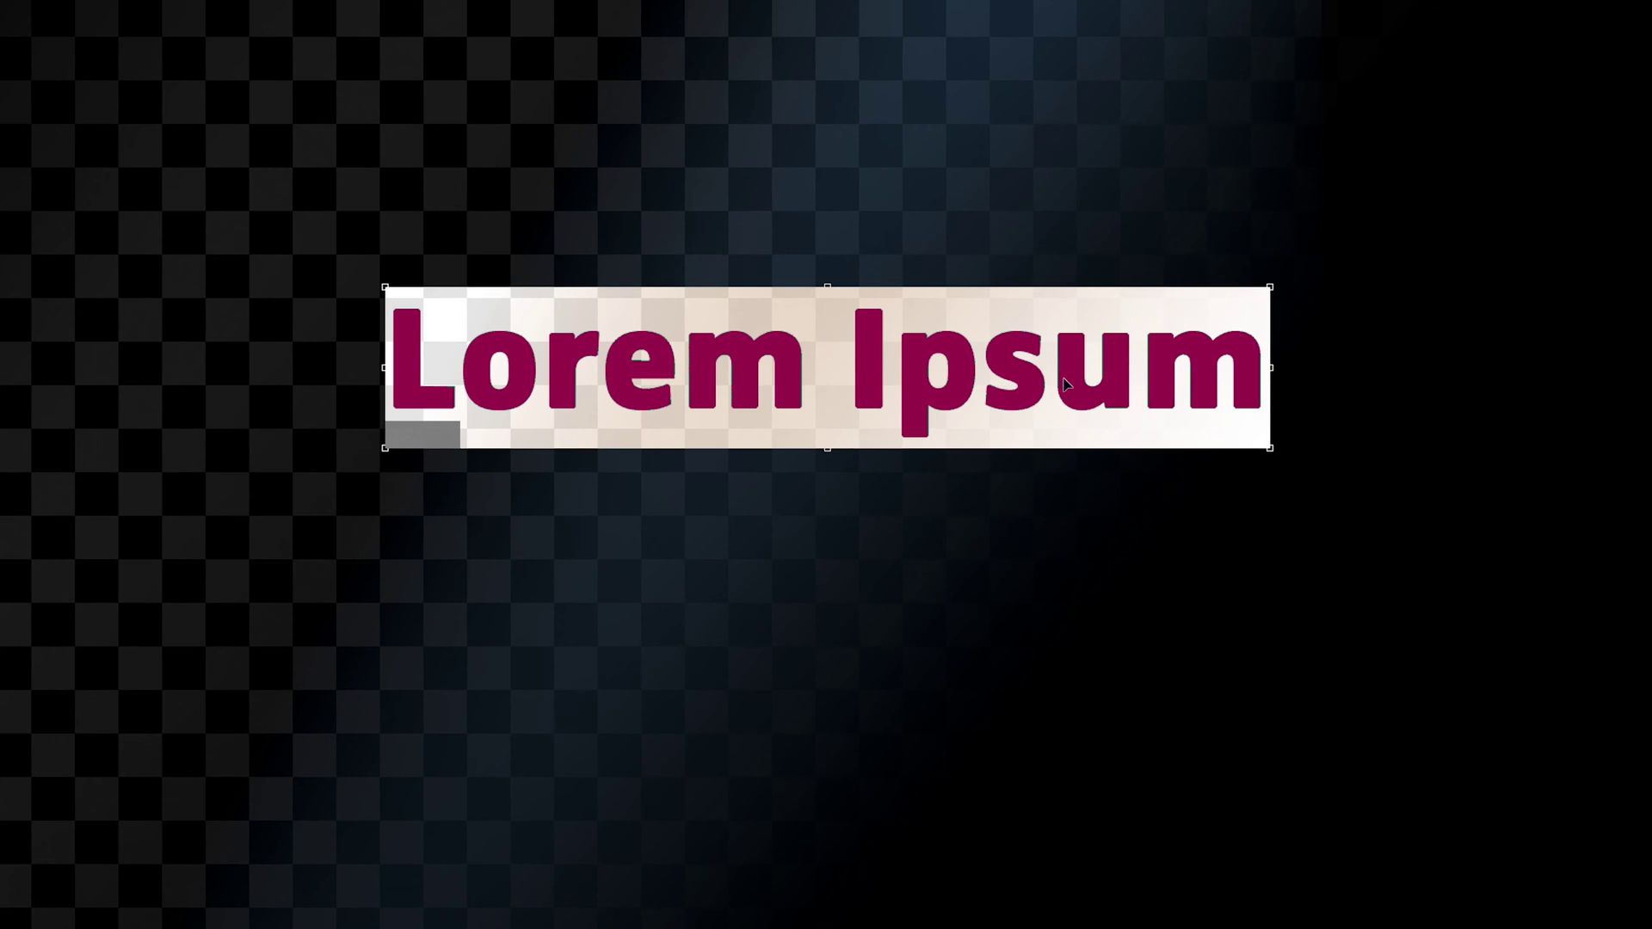
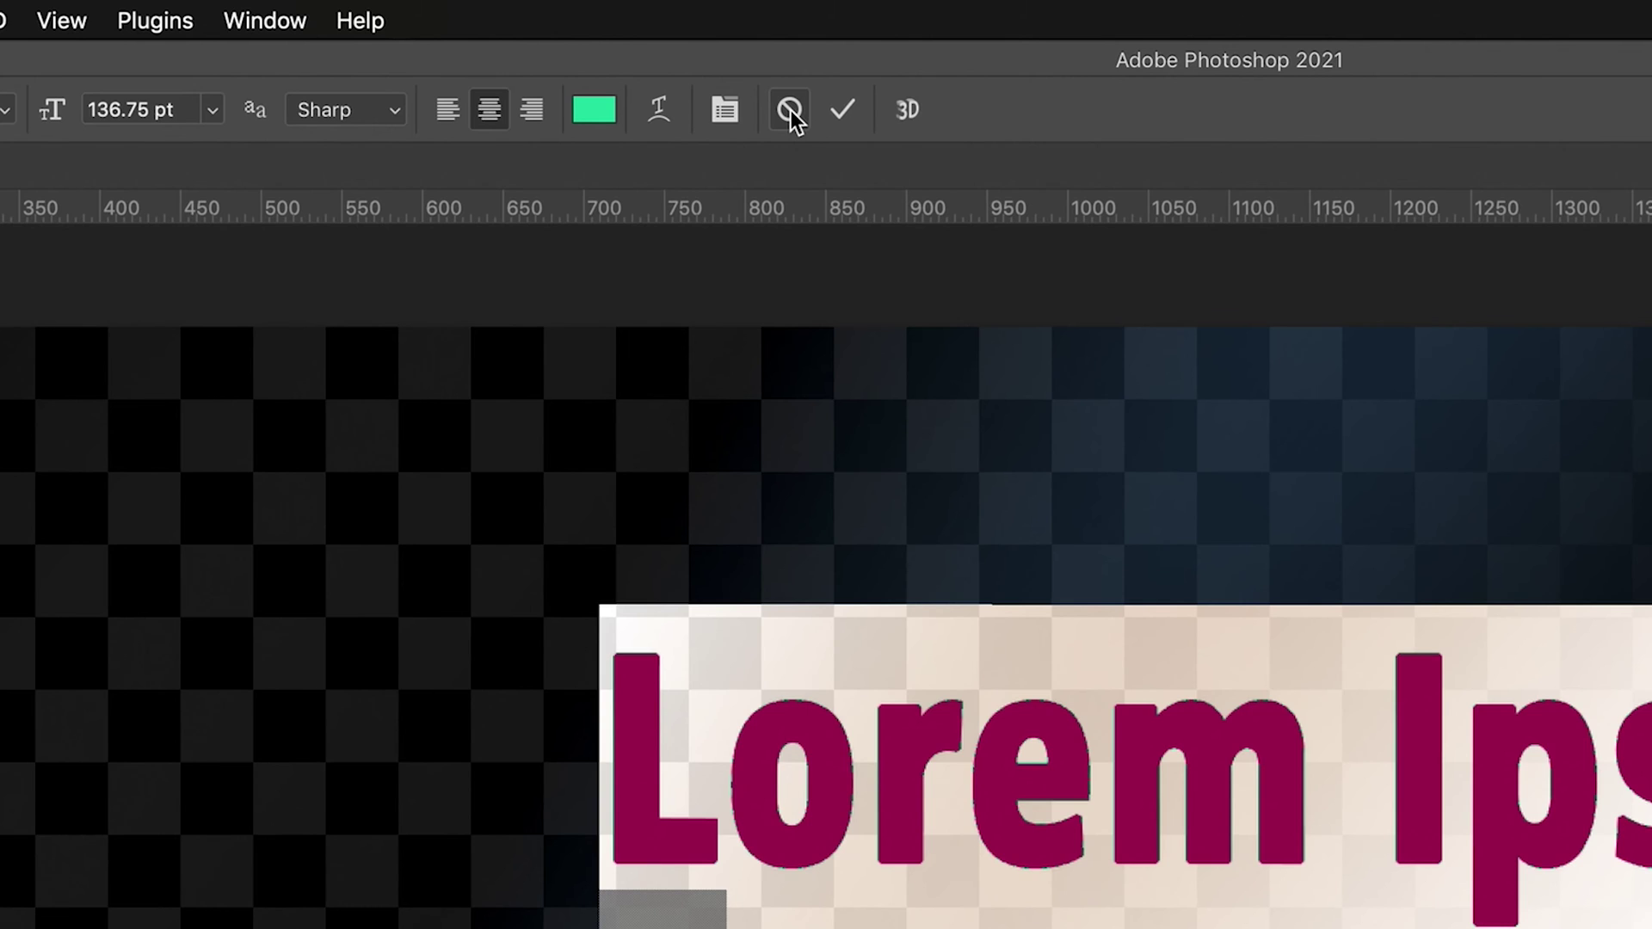
{"action": "left_click", "coordinate": [790, 112]}
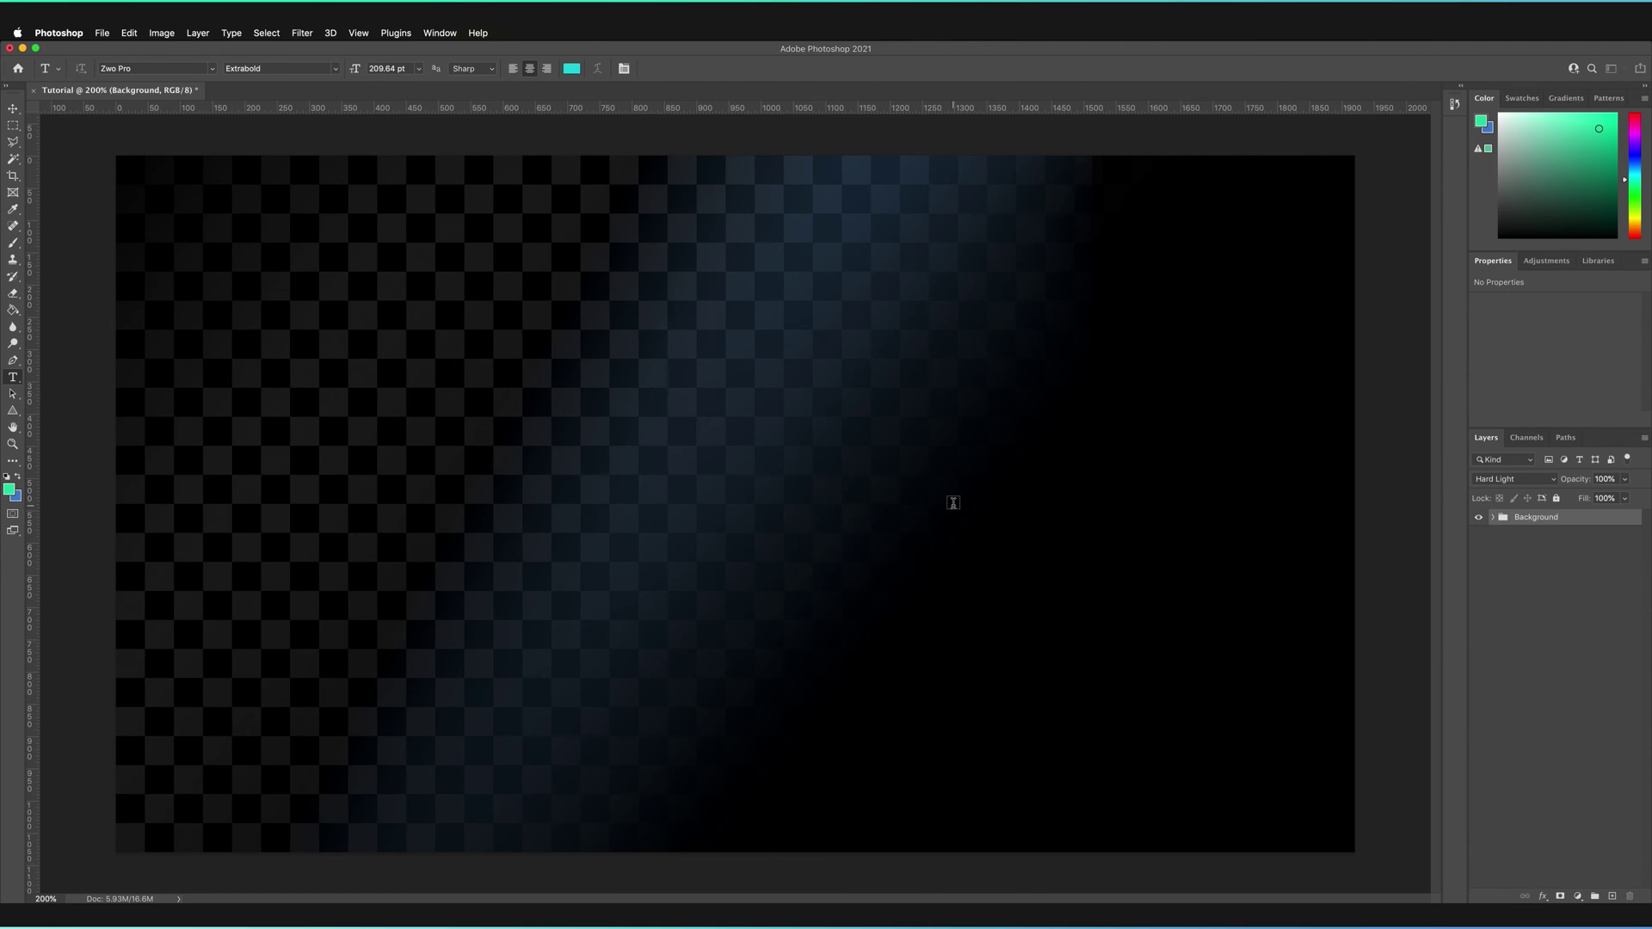
Place and commit a centred "Lorem Ipsum" point text line in the upper half of the canvas.
{"action": "left_click", "coordinate": [763, 416]}
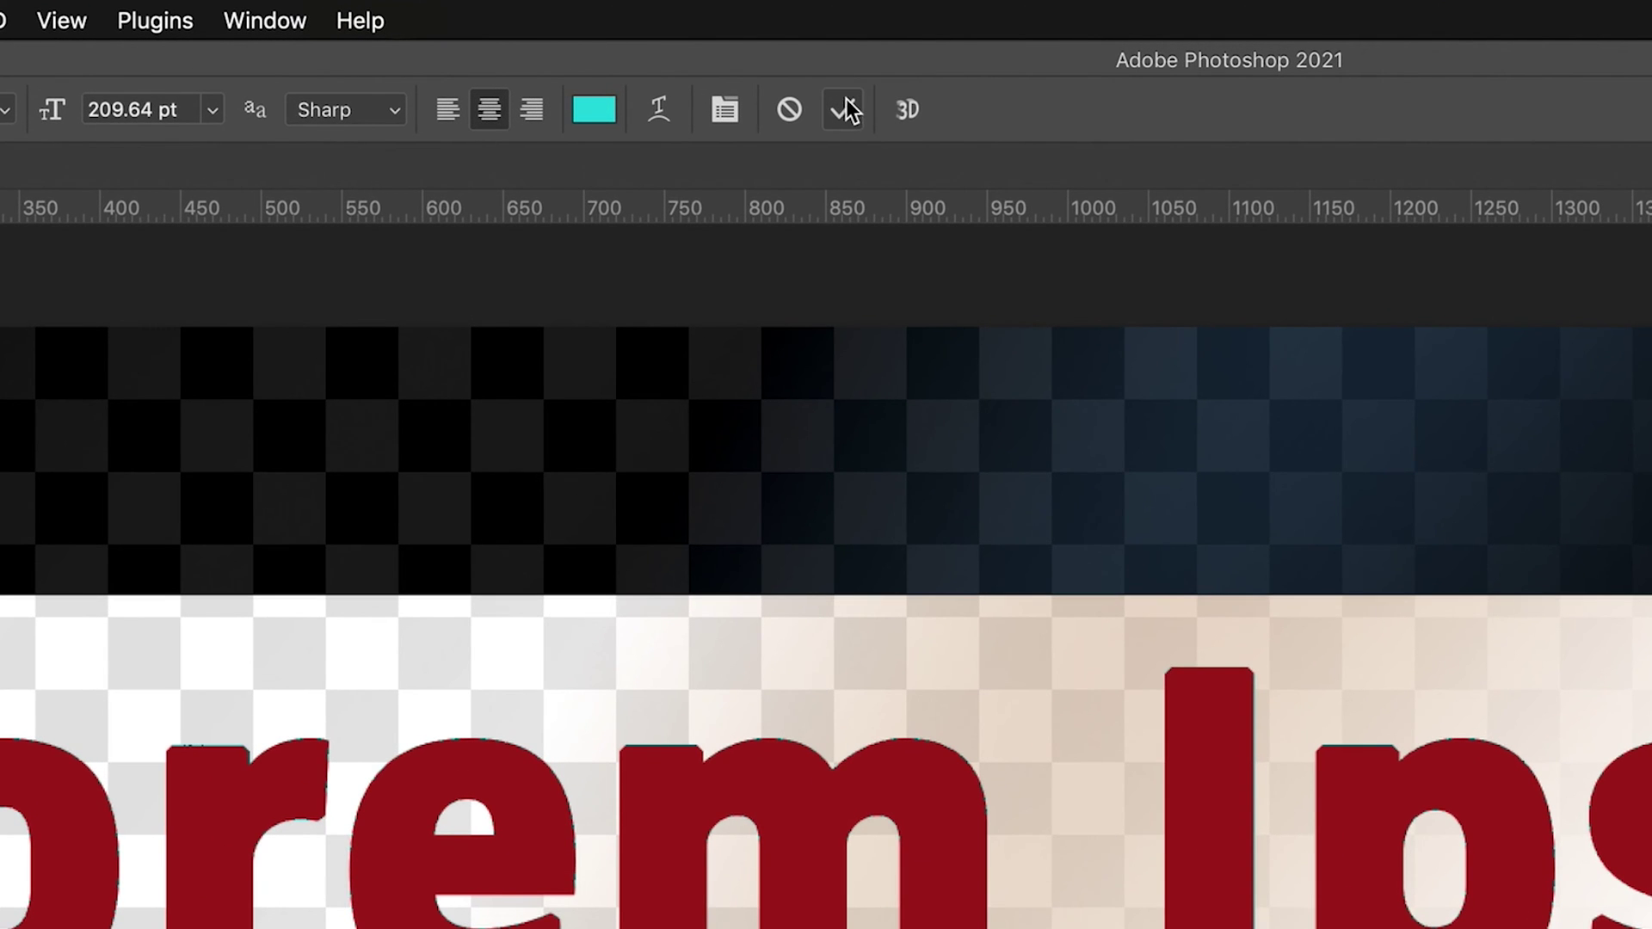
{"action": "left_click", "coordinate": [847, 109]}
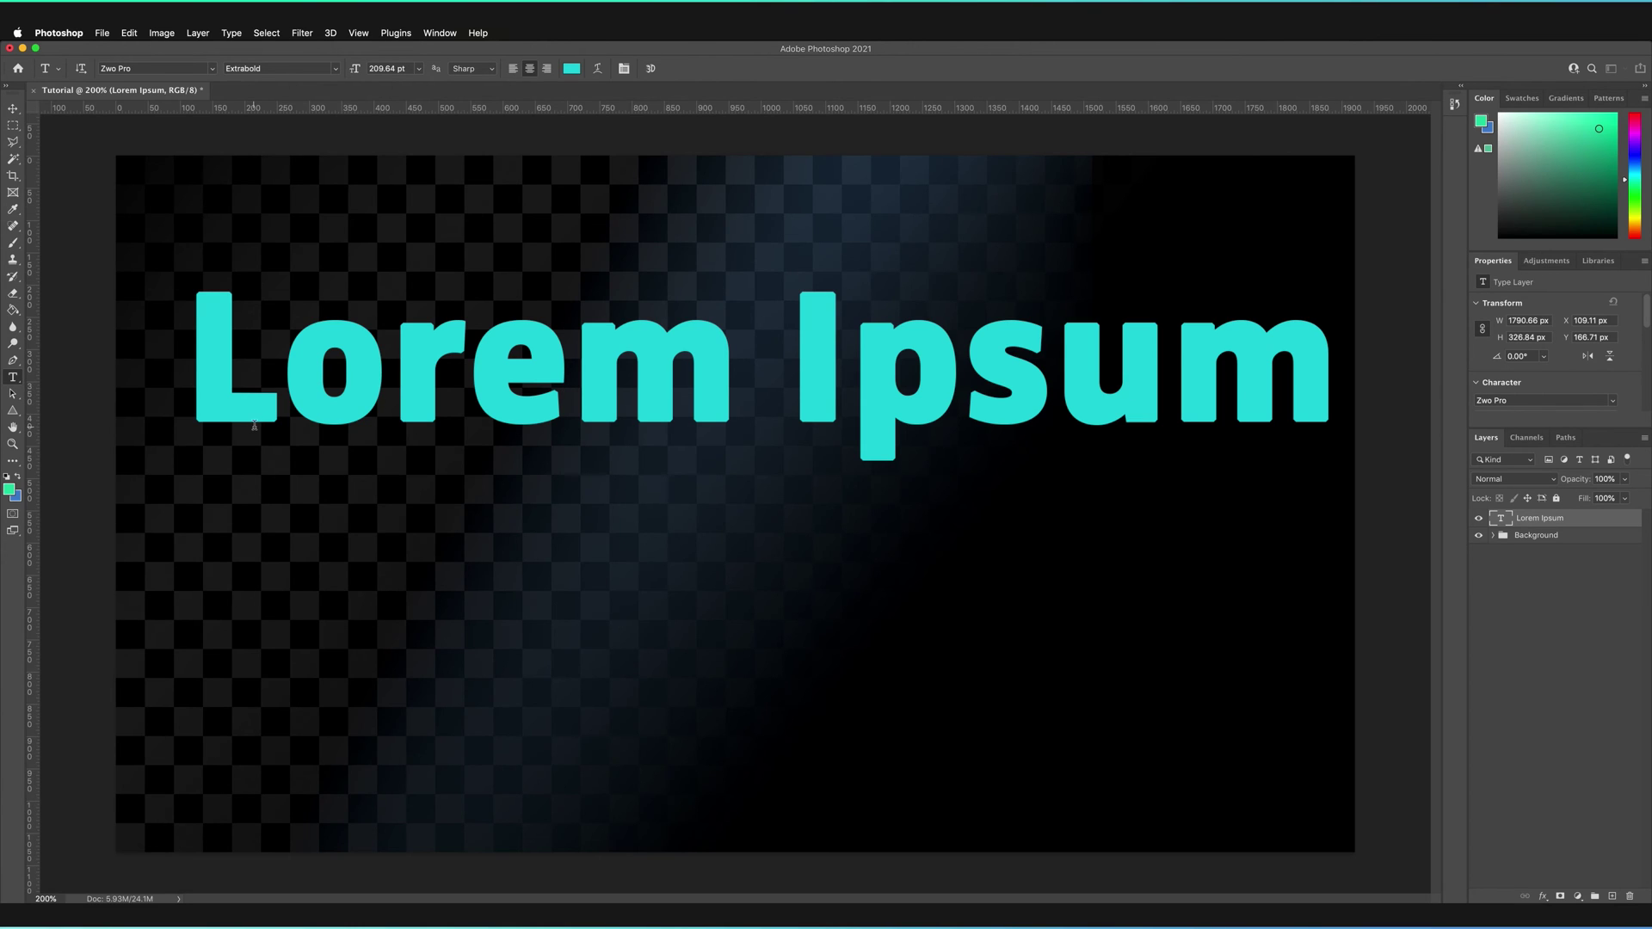
Reopen the Lorem Ipsum text for editing on the canvas, try selecting some of its characters, and commit the edit.
{"action": "left_click", "coordinate": [921, 382]}
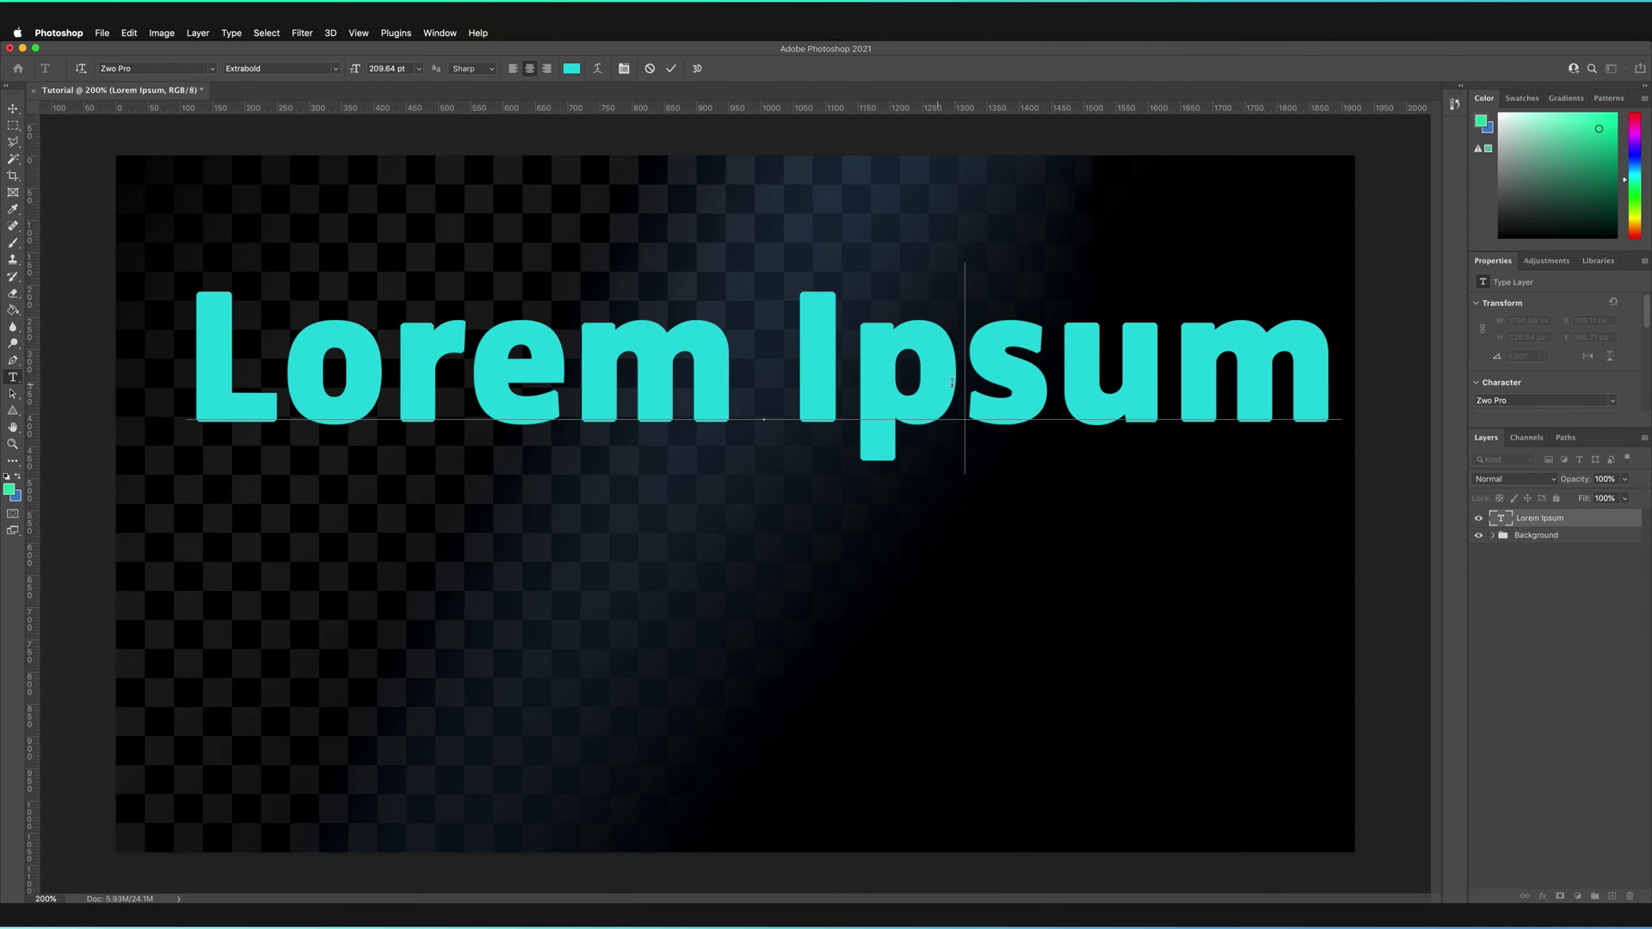
{"action": "left_click_drag", "start_coordinate": [852, 376], "coordinate": [1176, 372]}
{"action": "left_click_drag", "start_coordinate": [1333, 373], "coordinate": [1050, 368]}
{"action": "left_click", "coordinate": [984, 372]}
{"action": "left_click", "coordinate": [672, 69]}
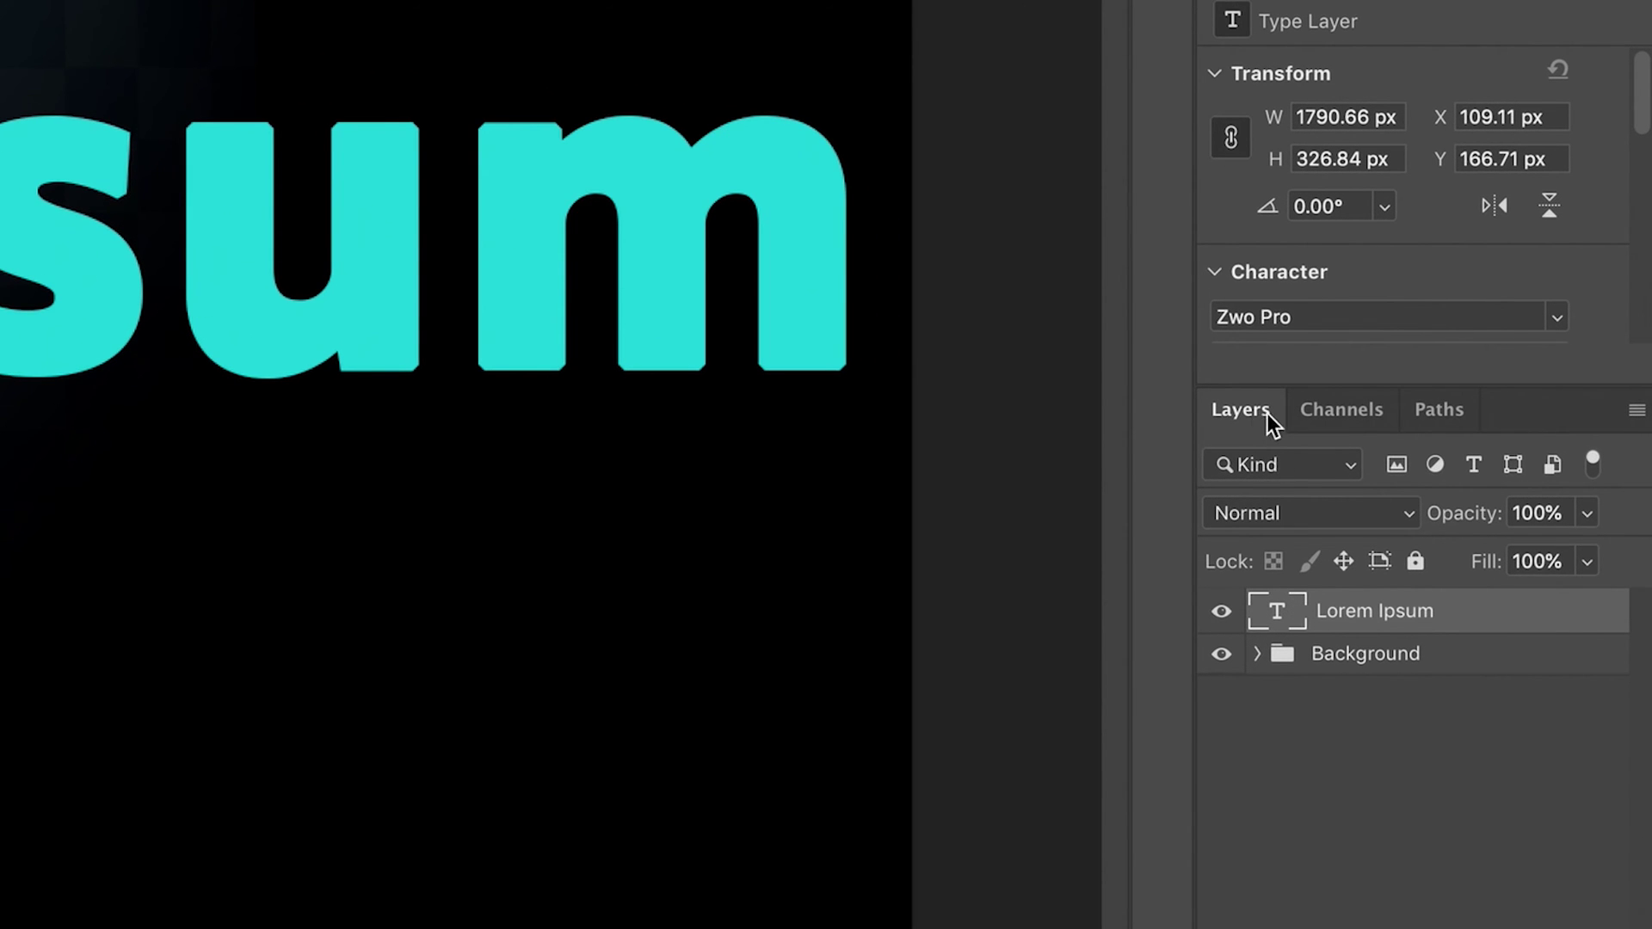
Open the Lorem Ipsum layer's text for editing from its layer thumbnail, select the word "Ipsum", and commit the edit.
{"action": "double_click", "coordinate": [1278, 617]}
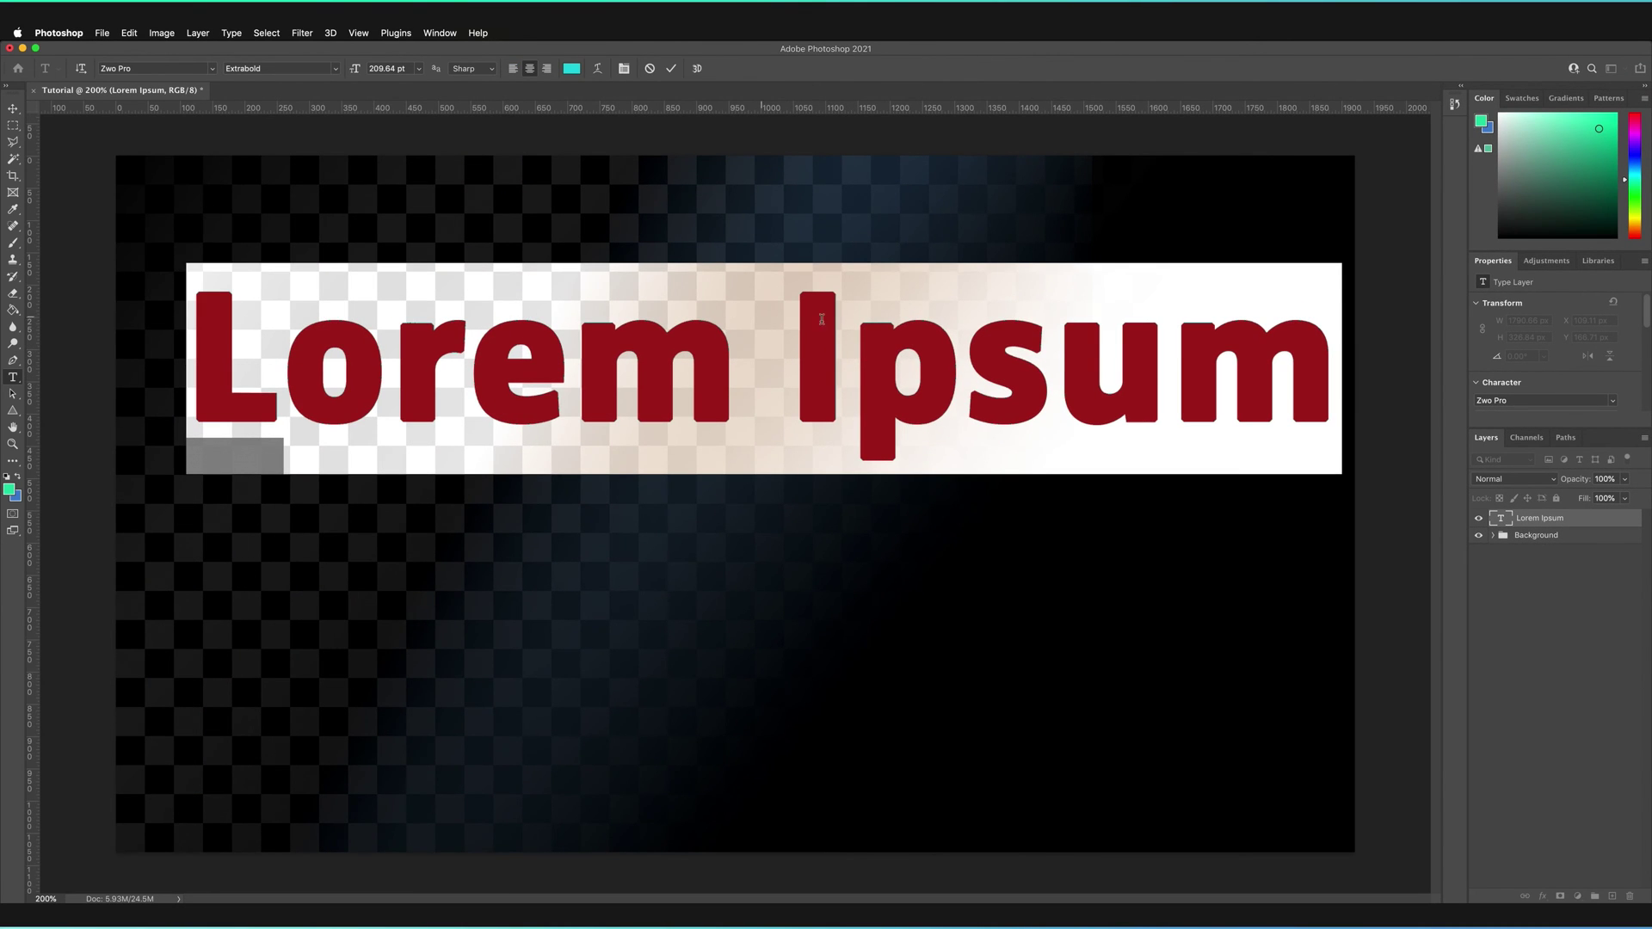
{"action": "left_click", "coordinate": [1059, 375]}
{"action": "left_click_drag", "start_coordinate": [790, 370], "coordinate": [1257, 368]}
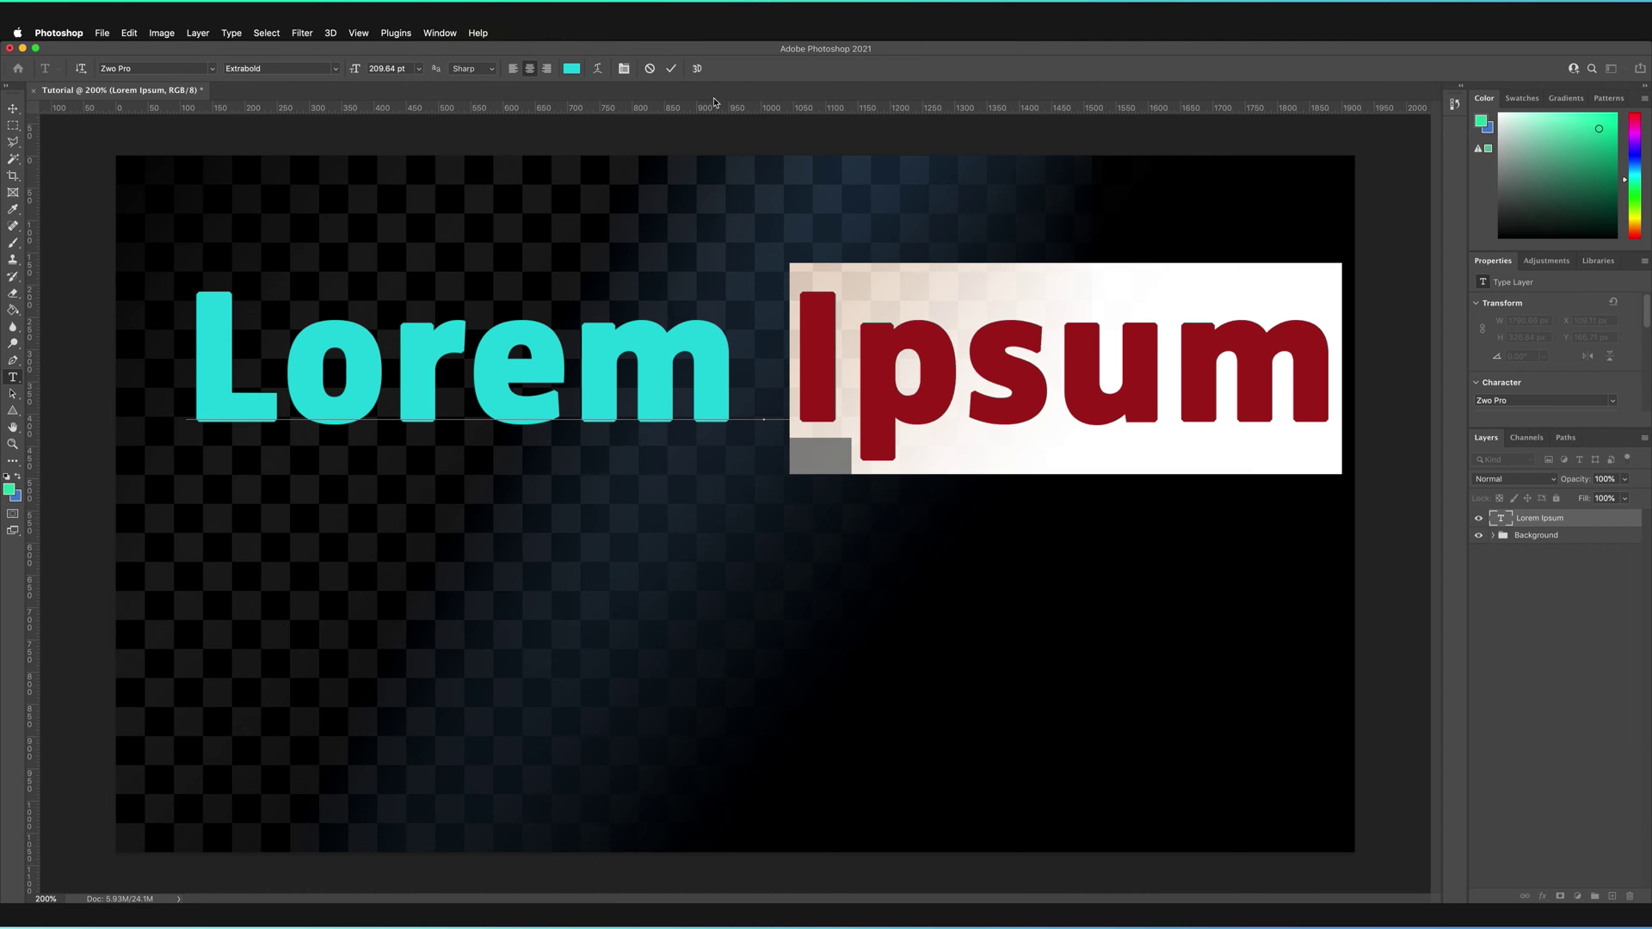
{"action": "left_click", "coordinate": [671, 68]}
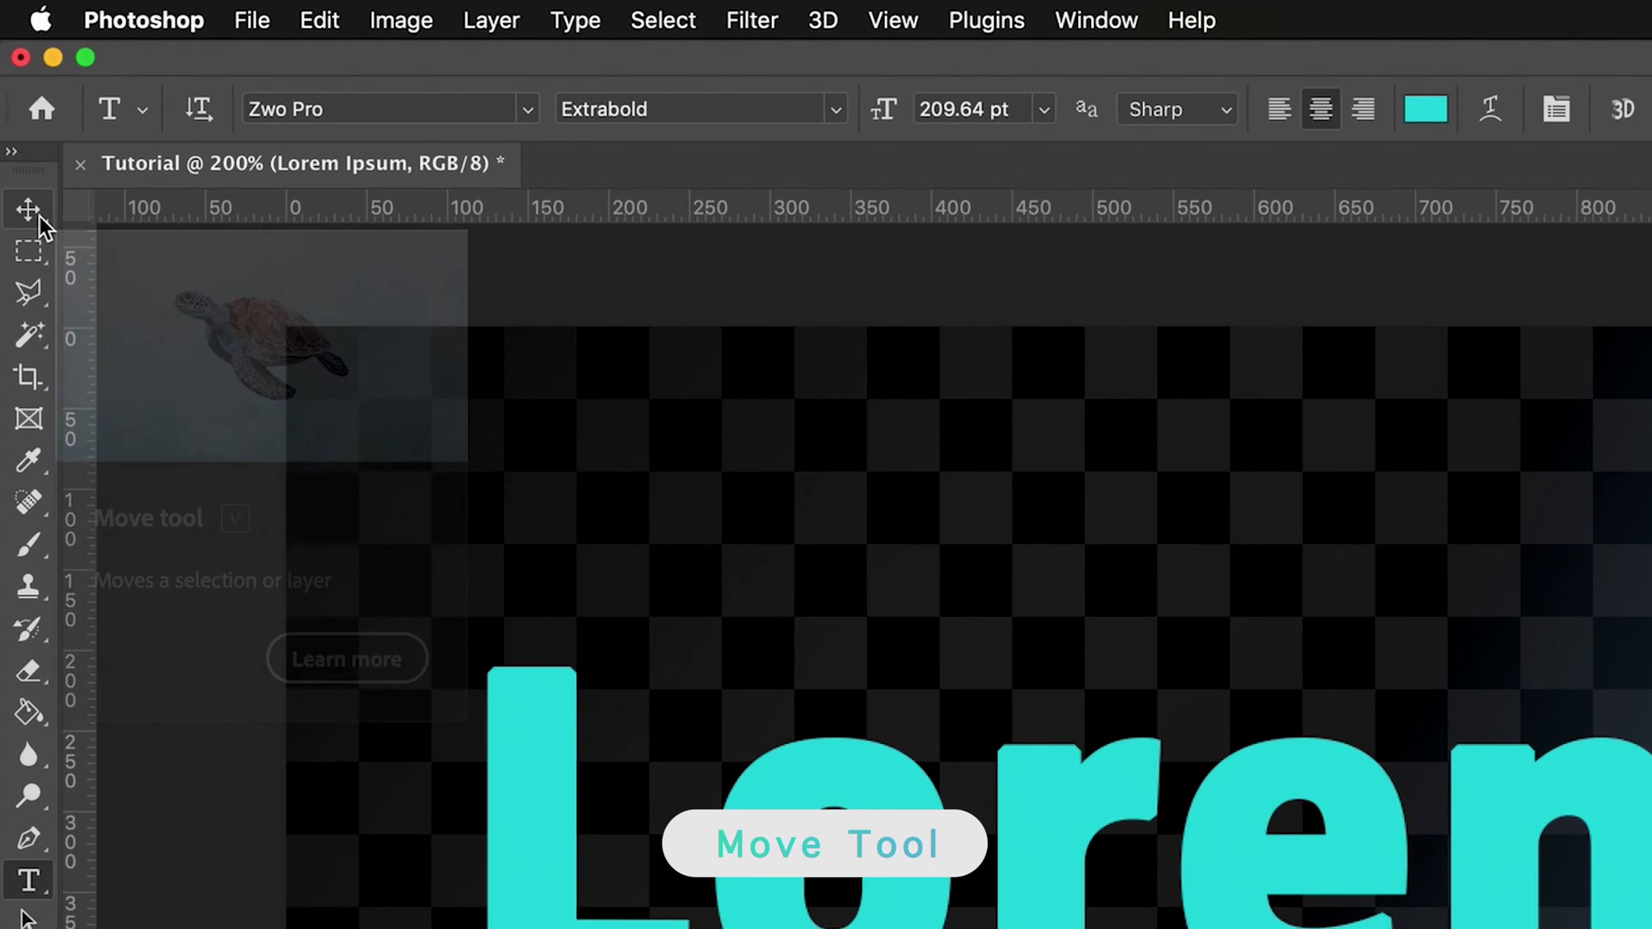
Switch to the Move tool, reopen the Lorem Ipsum text from the canvas, and replace it with "SAMPLE" and "TEXT" on two lines.
{"action": "left_click", "coordinate": [37, 220]}
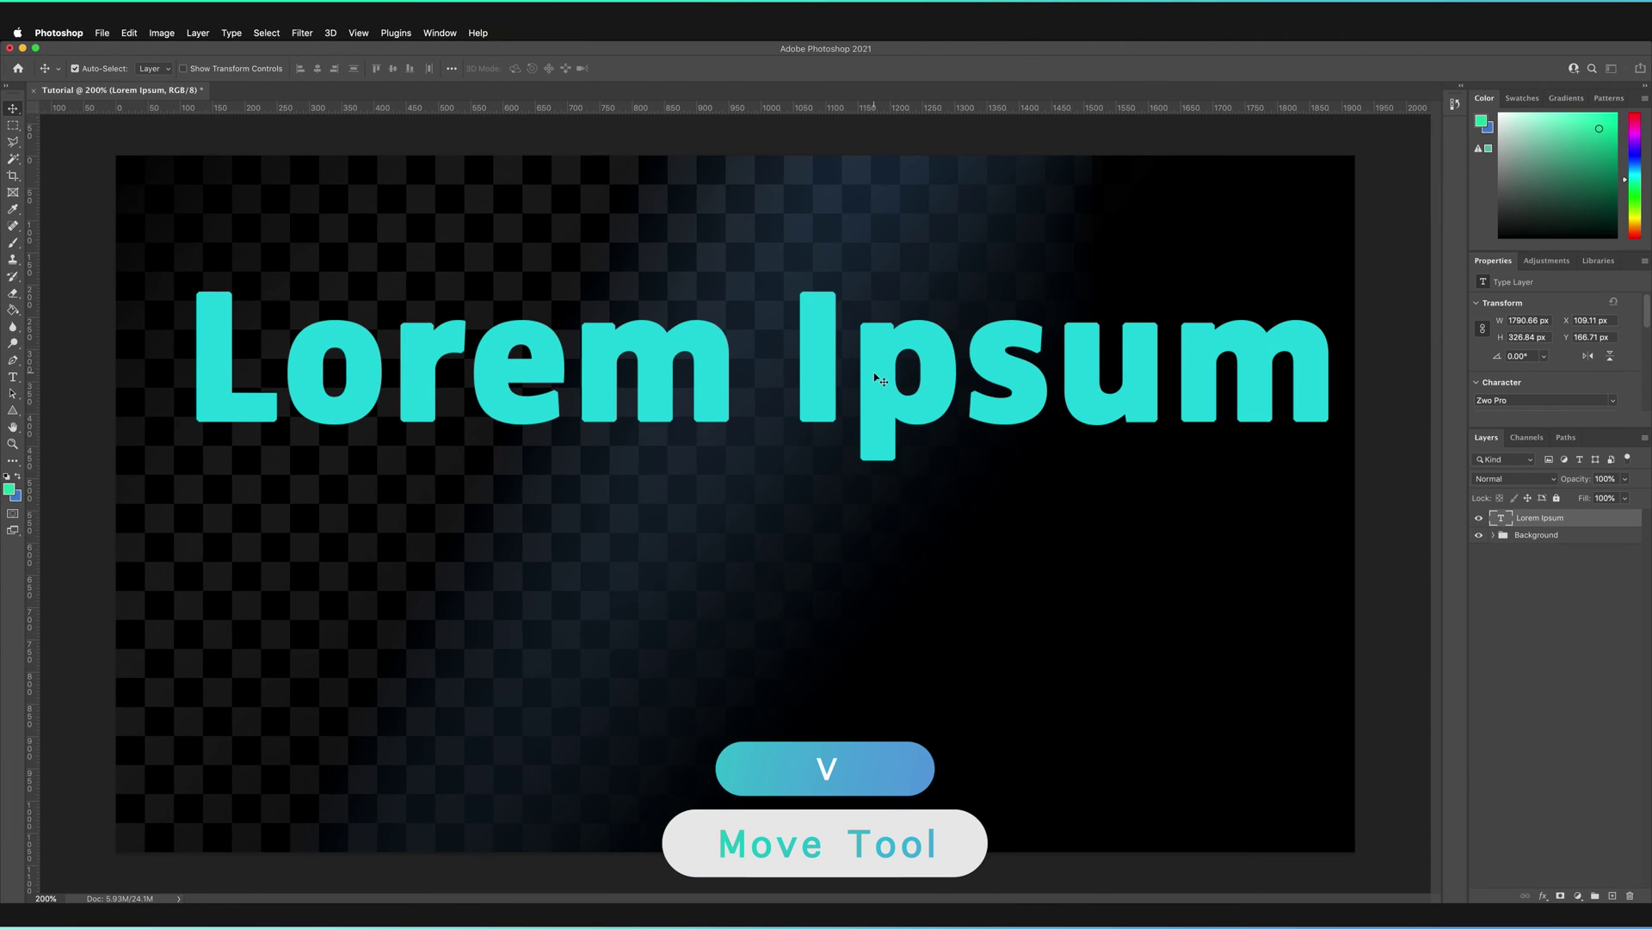
{"action": "double_click", "coordinate": [874, 374]}
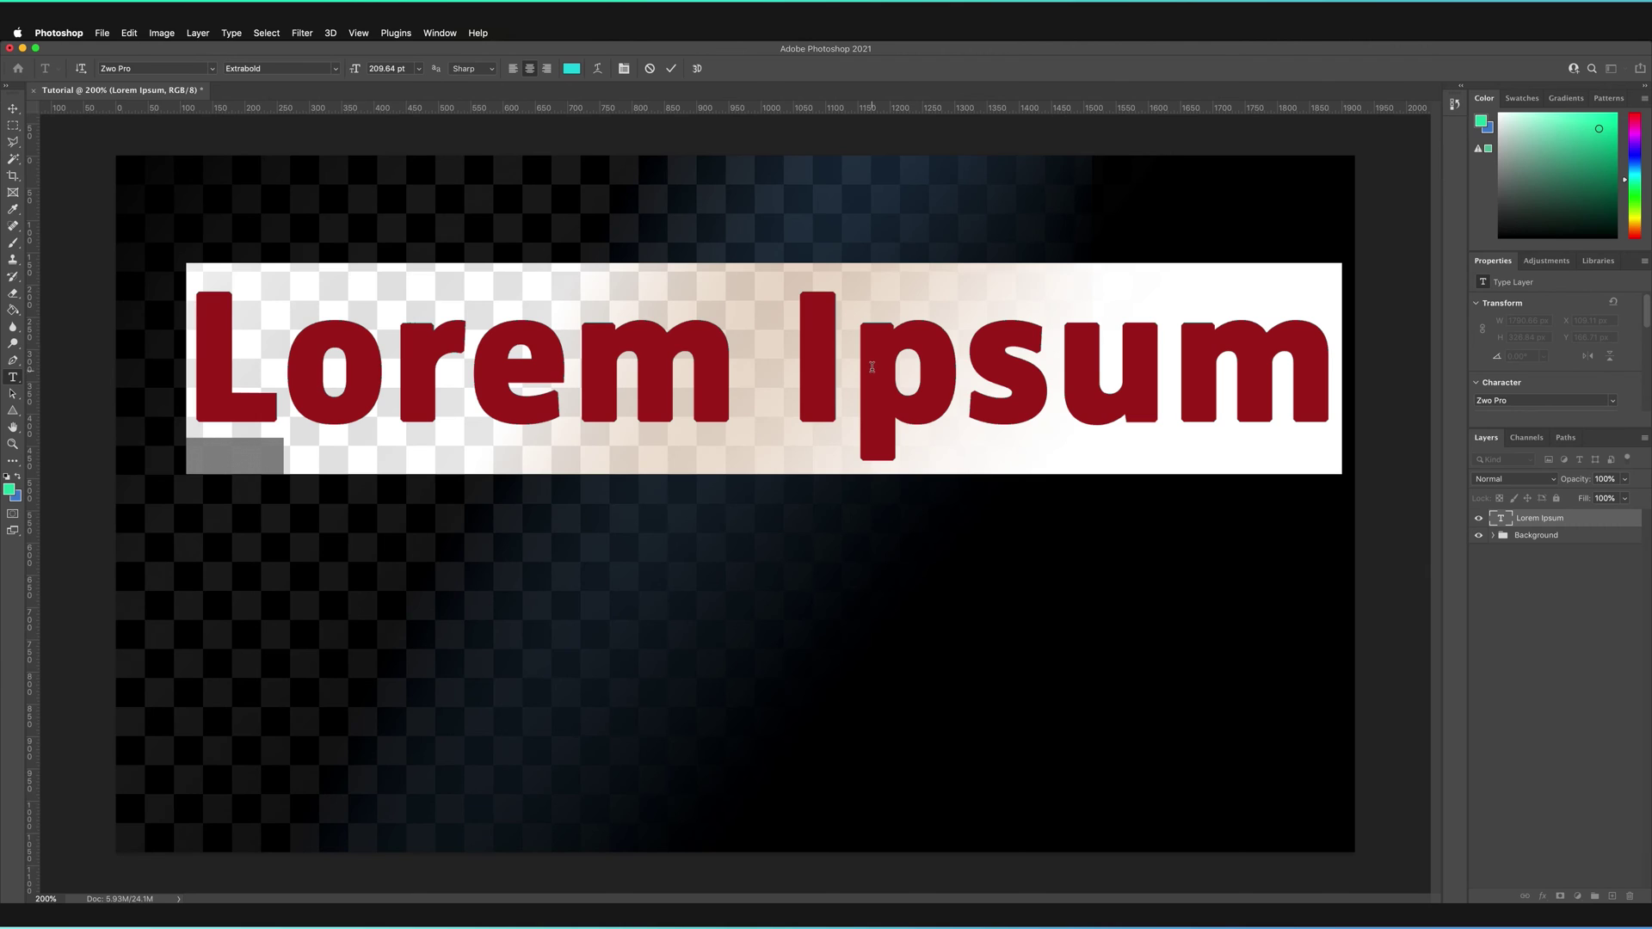
{"action": "left_click_drag", "start_coordinate": [741, 362], "coordinate": [1230, 362]}
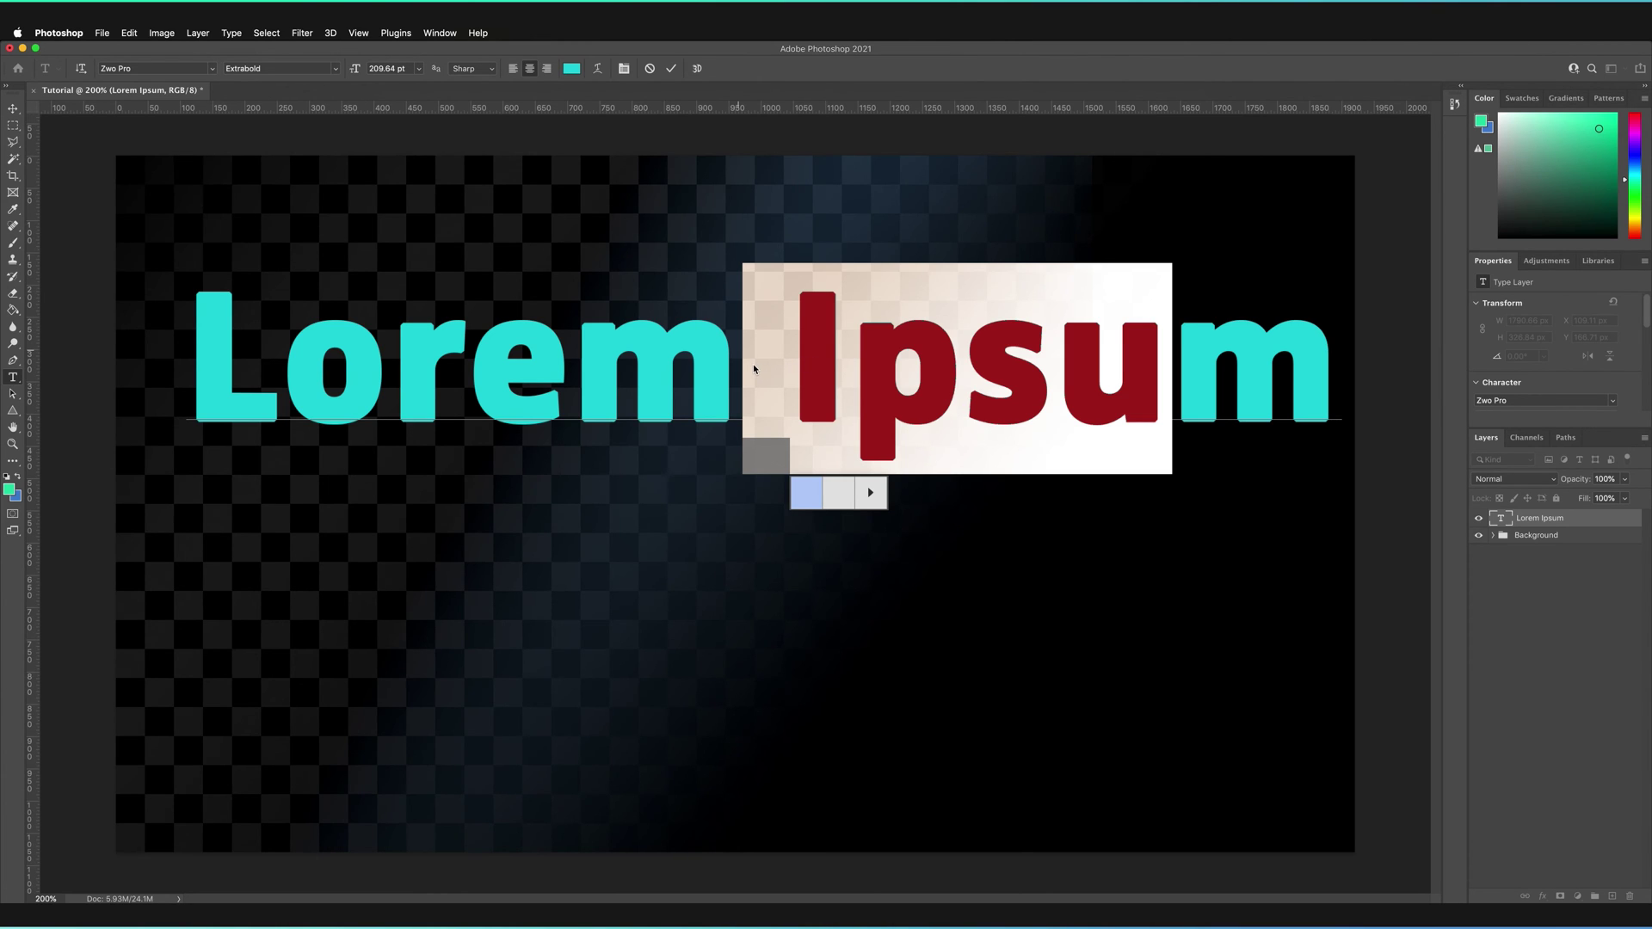
{"action": "left_click", "coordinate": [1173, 370]}
{"action": "left_click_drag", "start_coordinate": [1337, 387], "coordinate": [189, 400]}
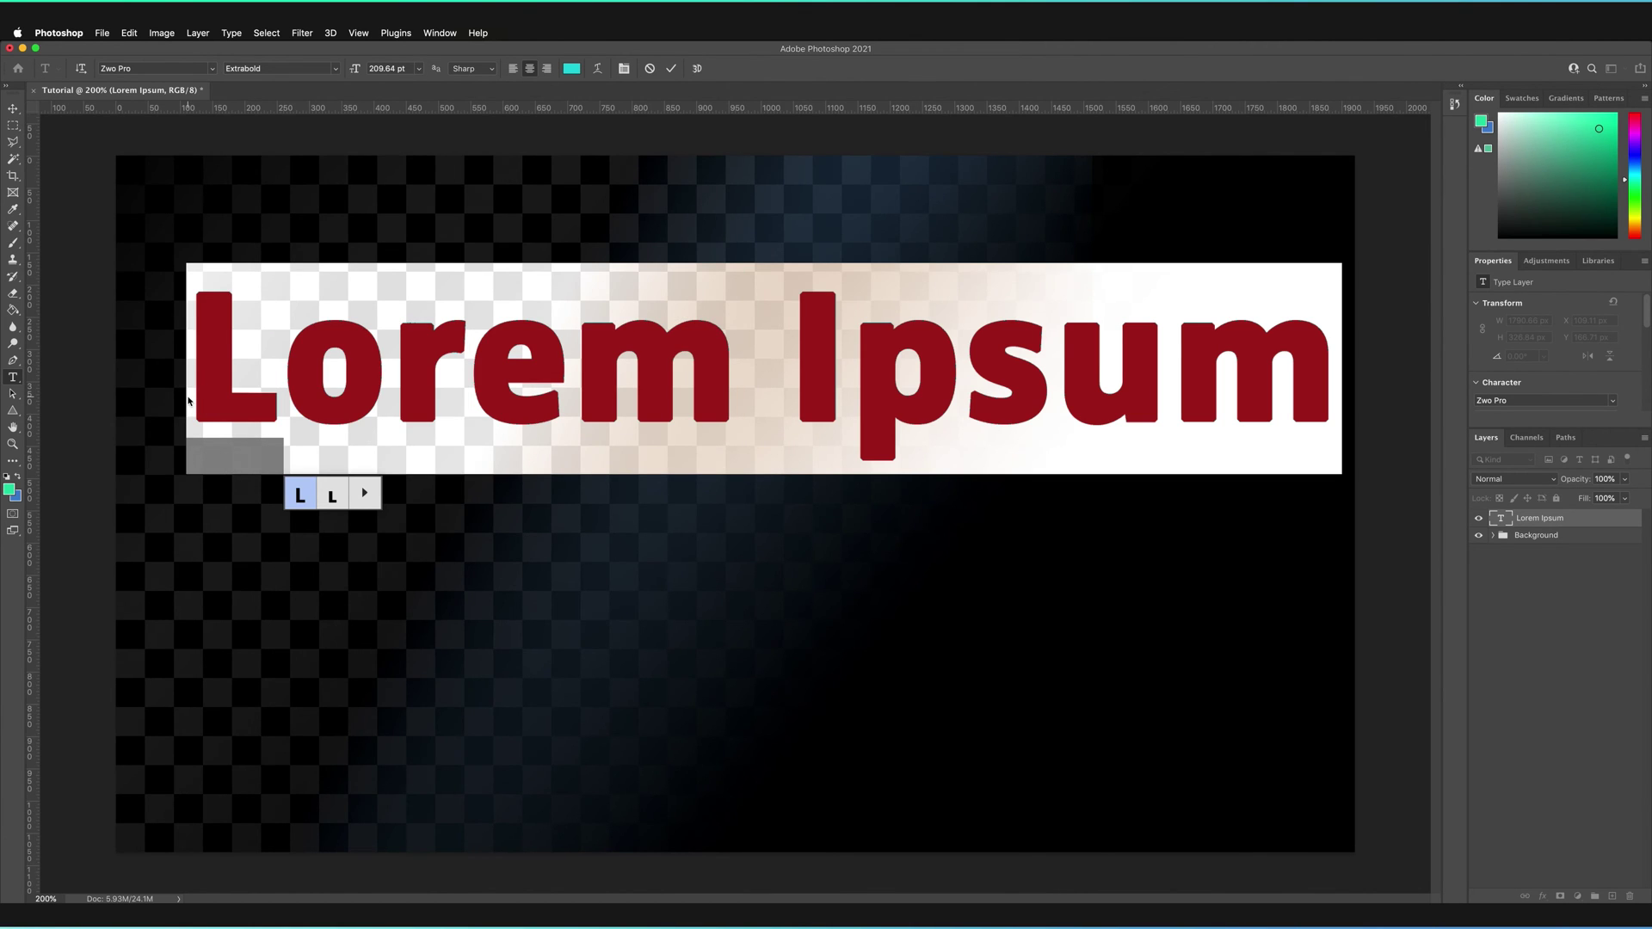
{"action": "type", "text": "SAMPLE"}
{"action": "key", "text": "Return"}
{"action": "type", "text": "TEXT"}
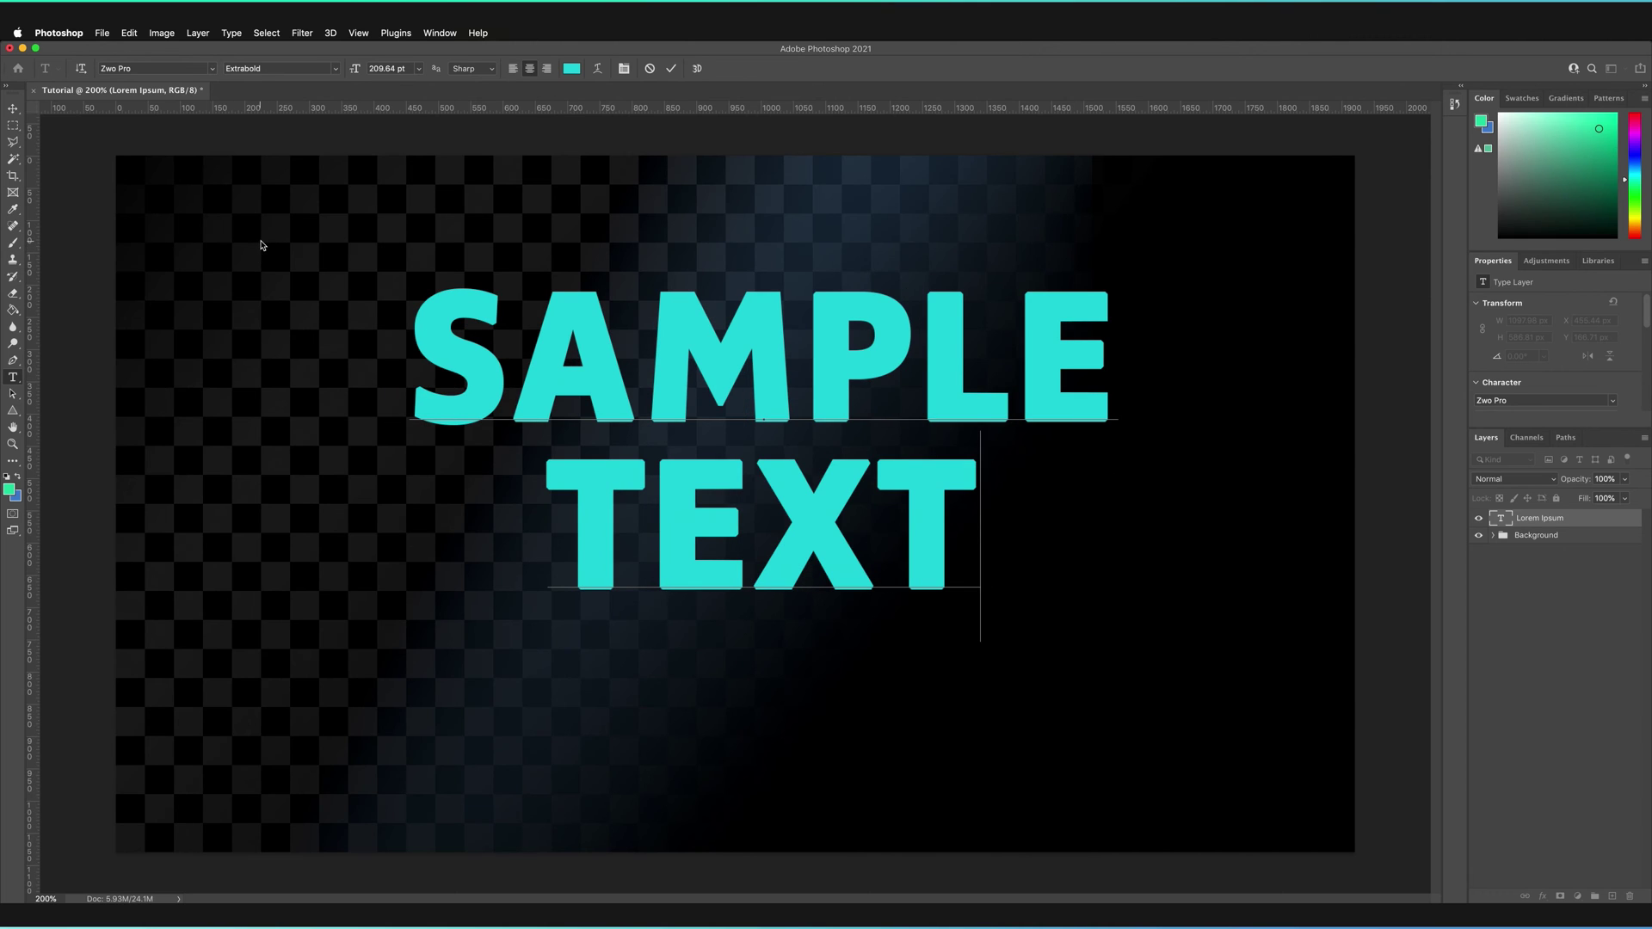
Select both lines of the SAMPLE TEXT and toggle its orientation to vertical and back to horizontal.
{"action": "left_click_drag", "start_coordinate": [411, 362], "coordinate": [968, 522]}
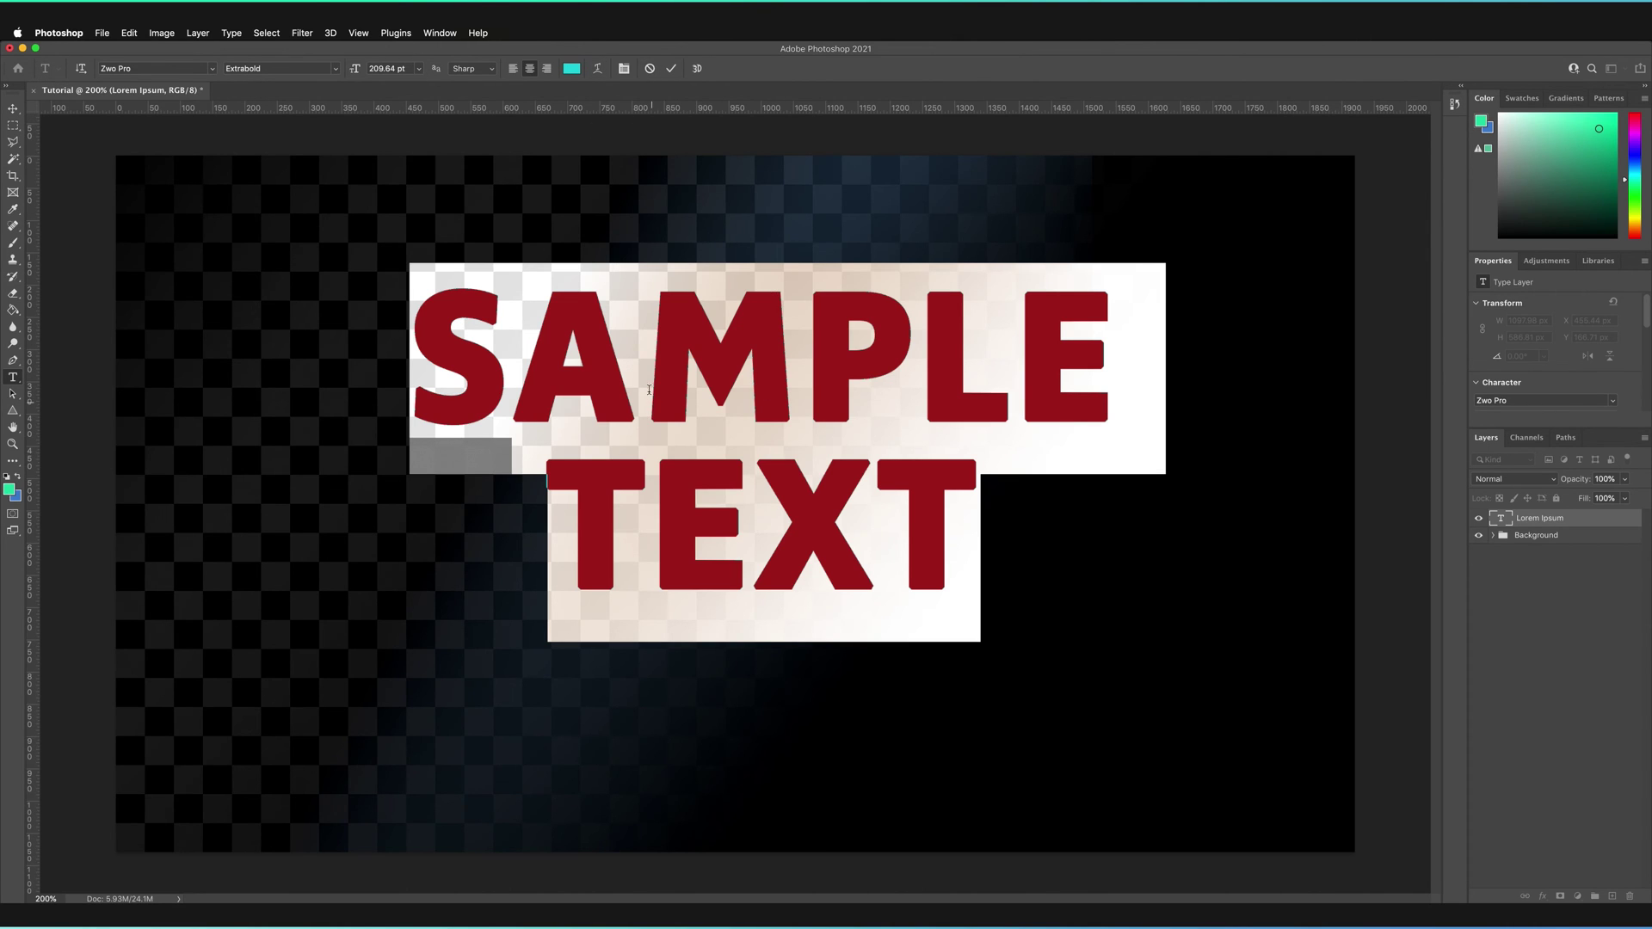
{"action": "left_click", "coordinate": [80, 73]}
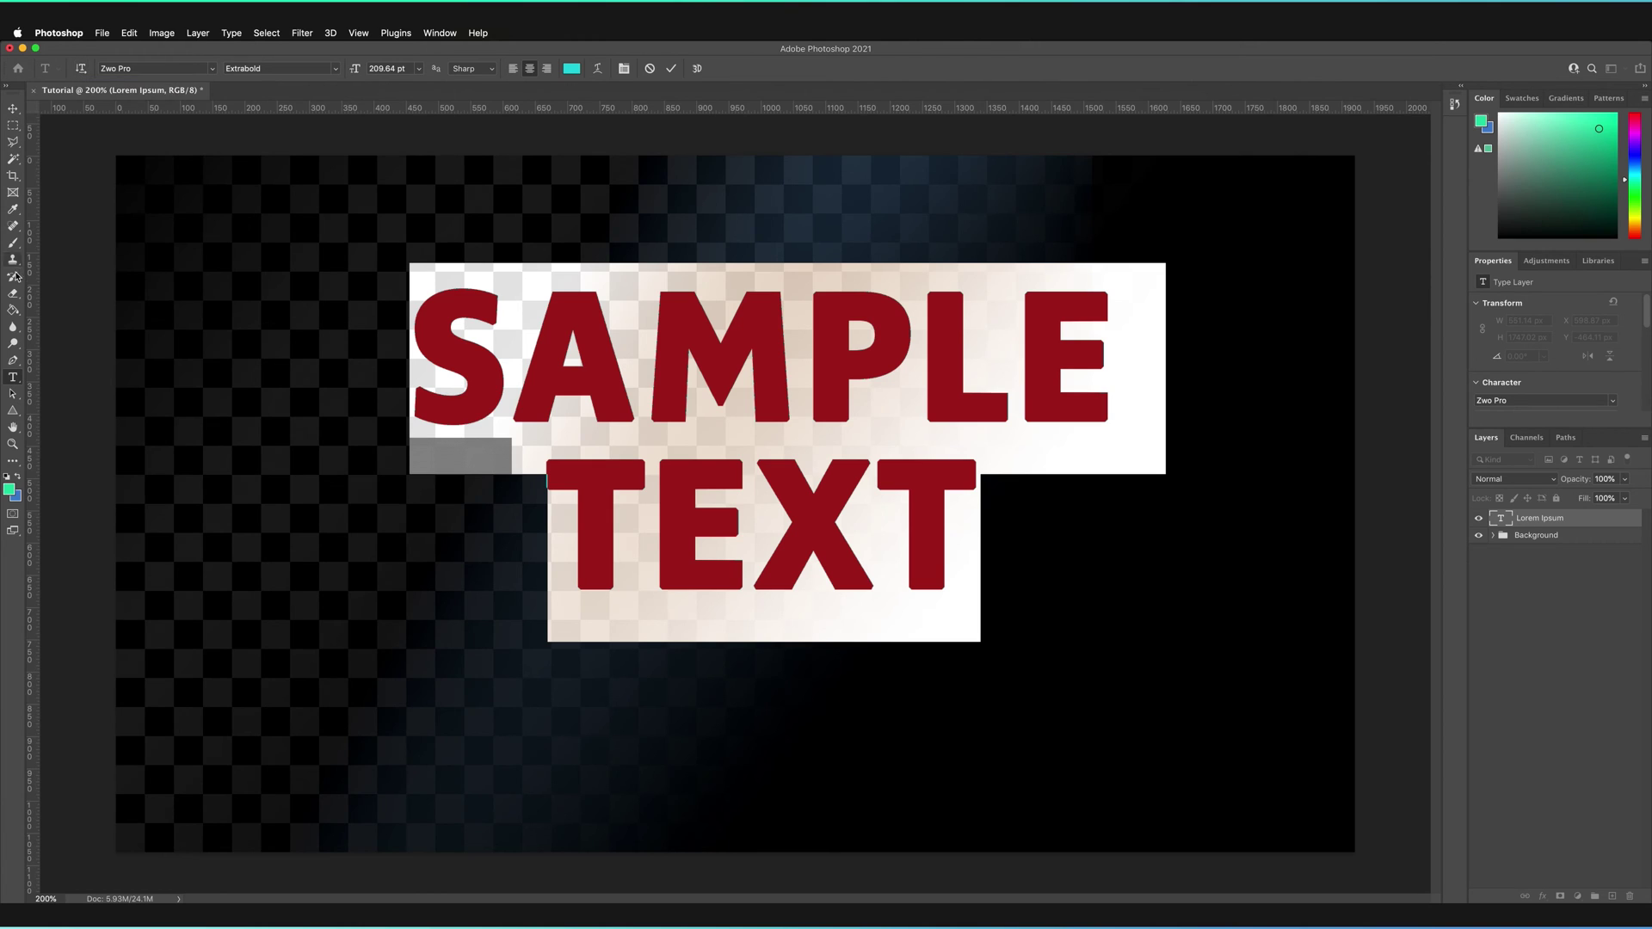
{"action": "left_click", "coordinate": [82, 69]}
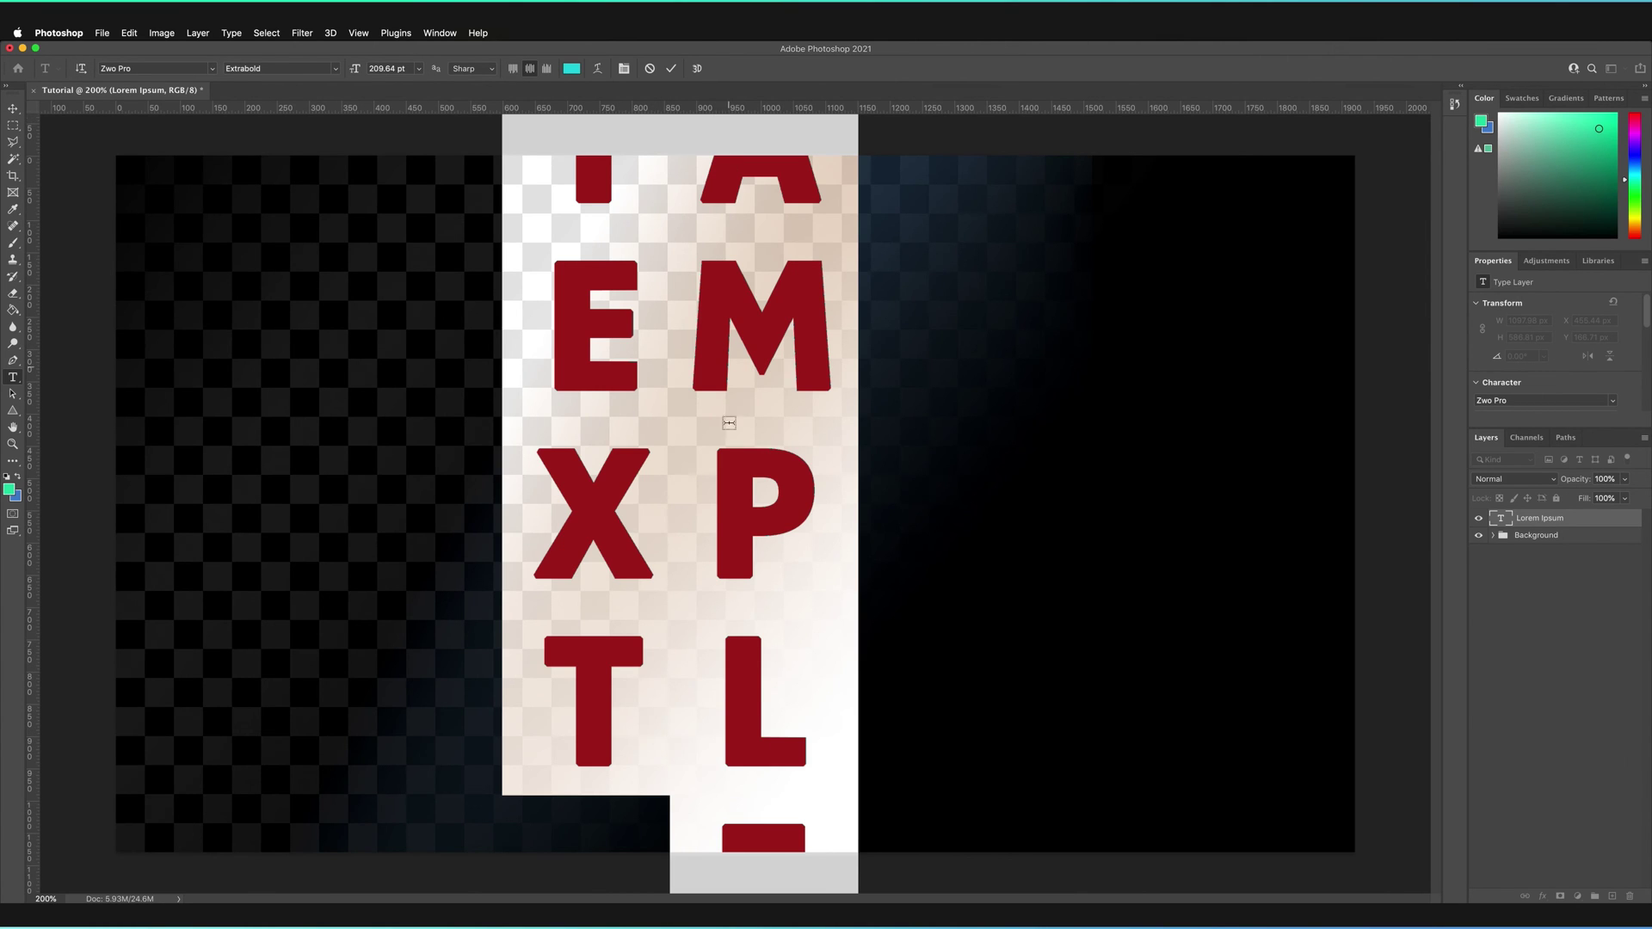
{"action": "left_click", "coordinate": [80, 69]}
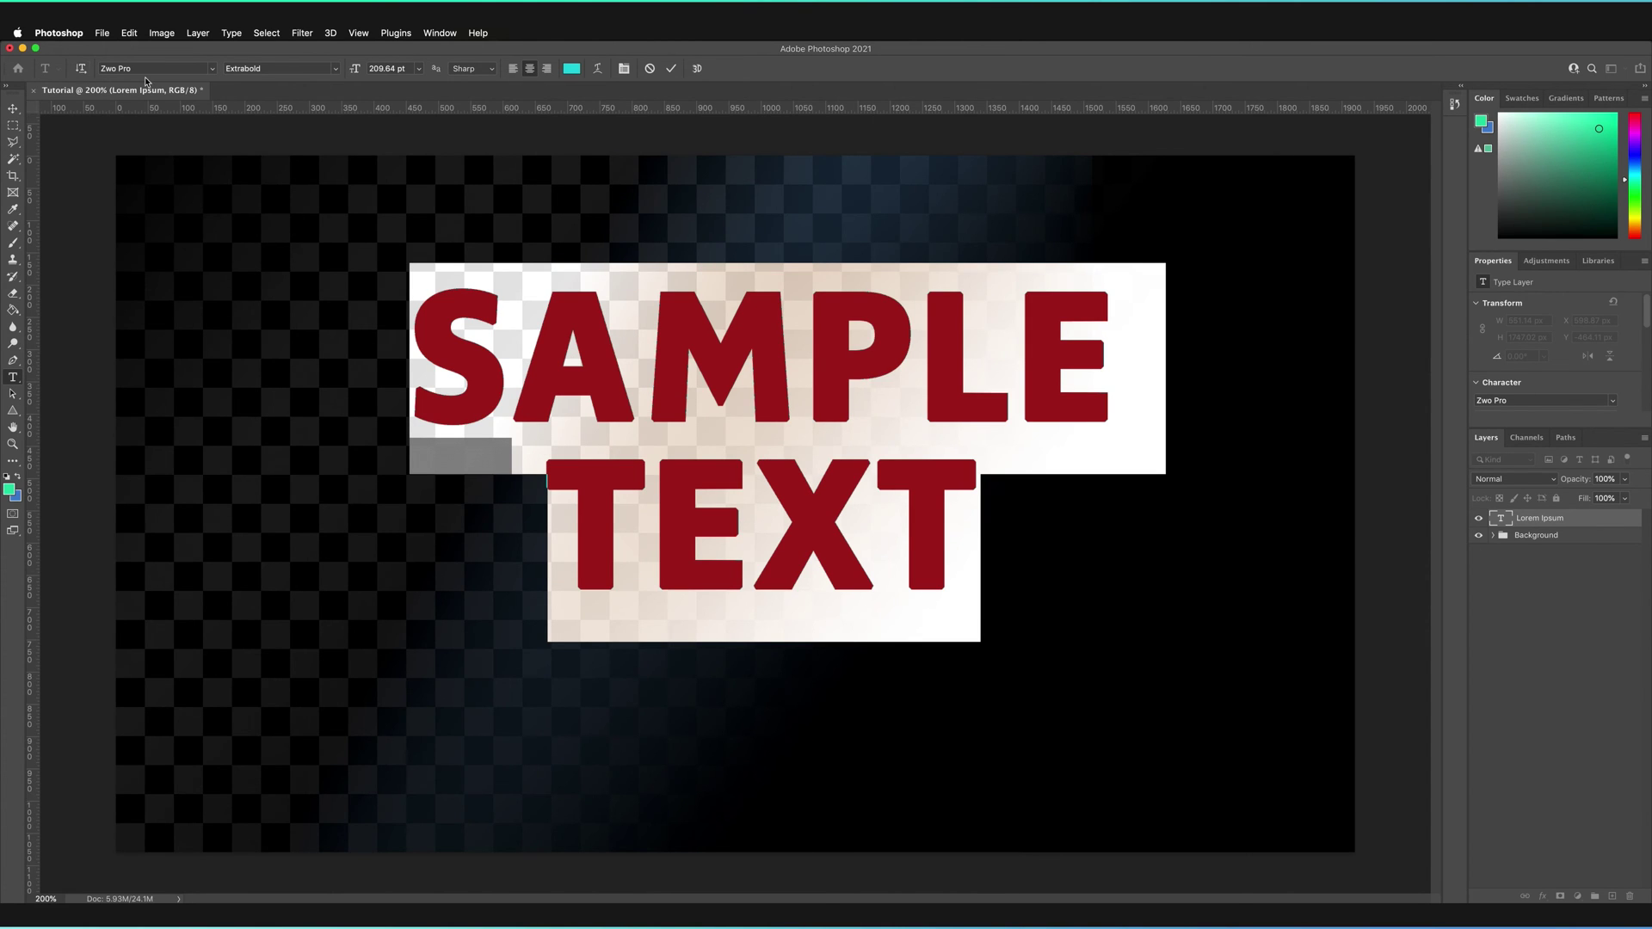
Set the font of the selected SAMPLE TEXT to Arial and review its available font styles.
{"action": "left_click", "coordinate": [211, 68]}
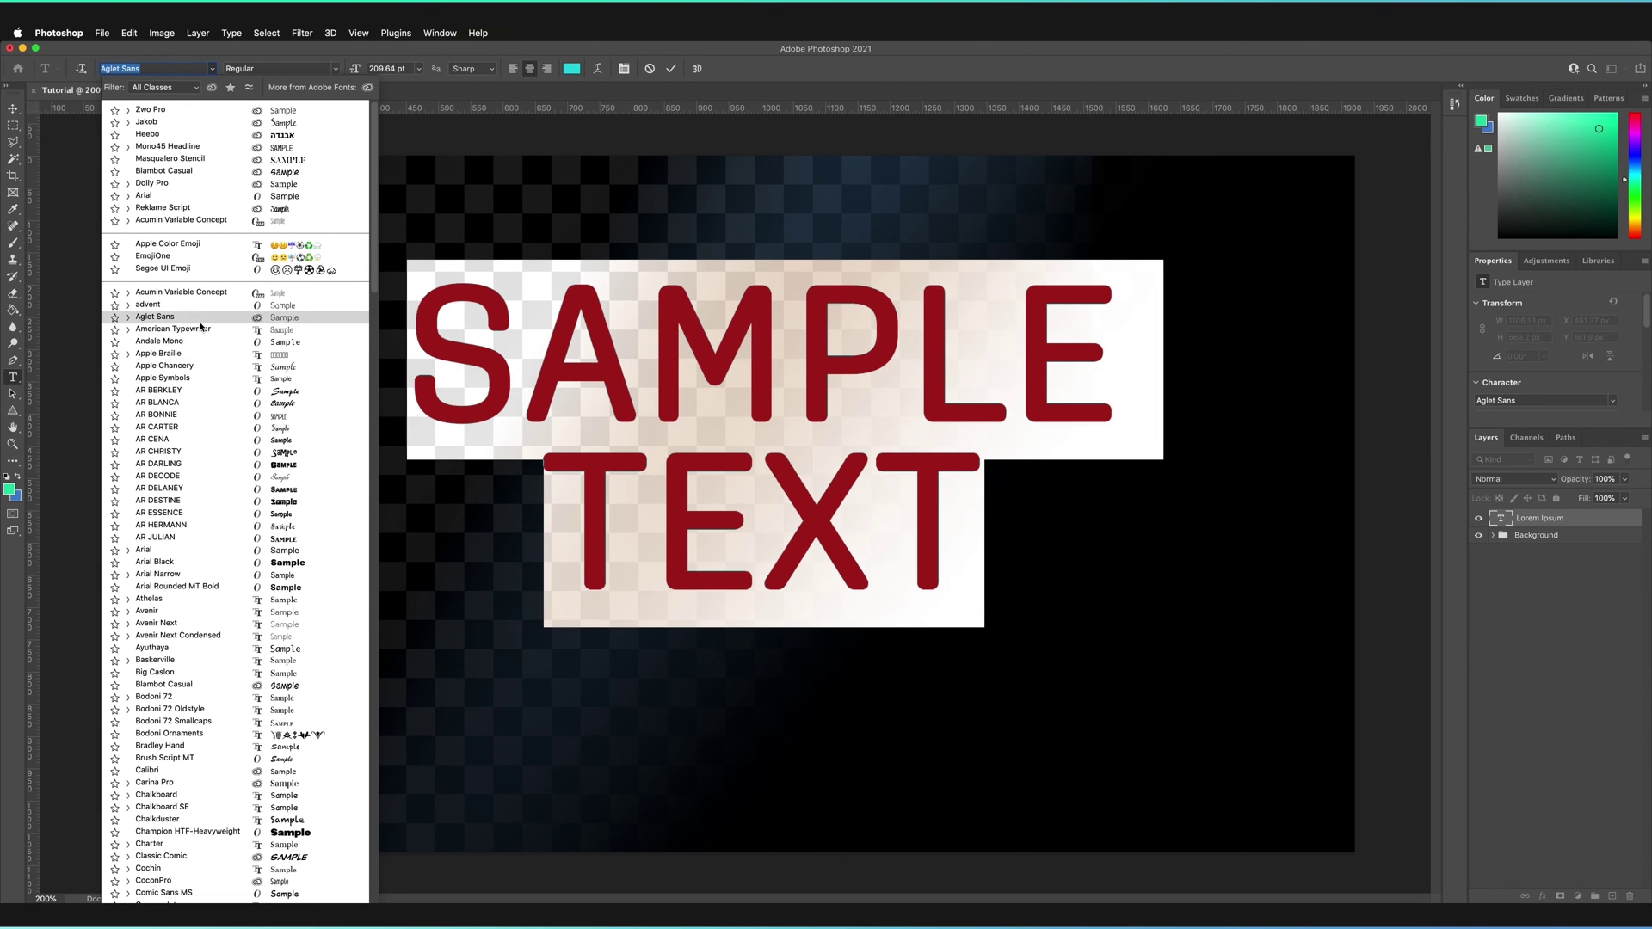
{"action": "scroll", "coordinate": [191, 430], "scroll_direction": "down", "scroll_amount": 3}
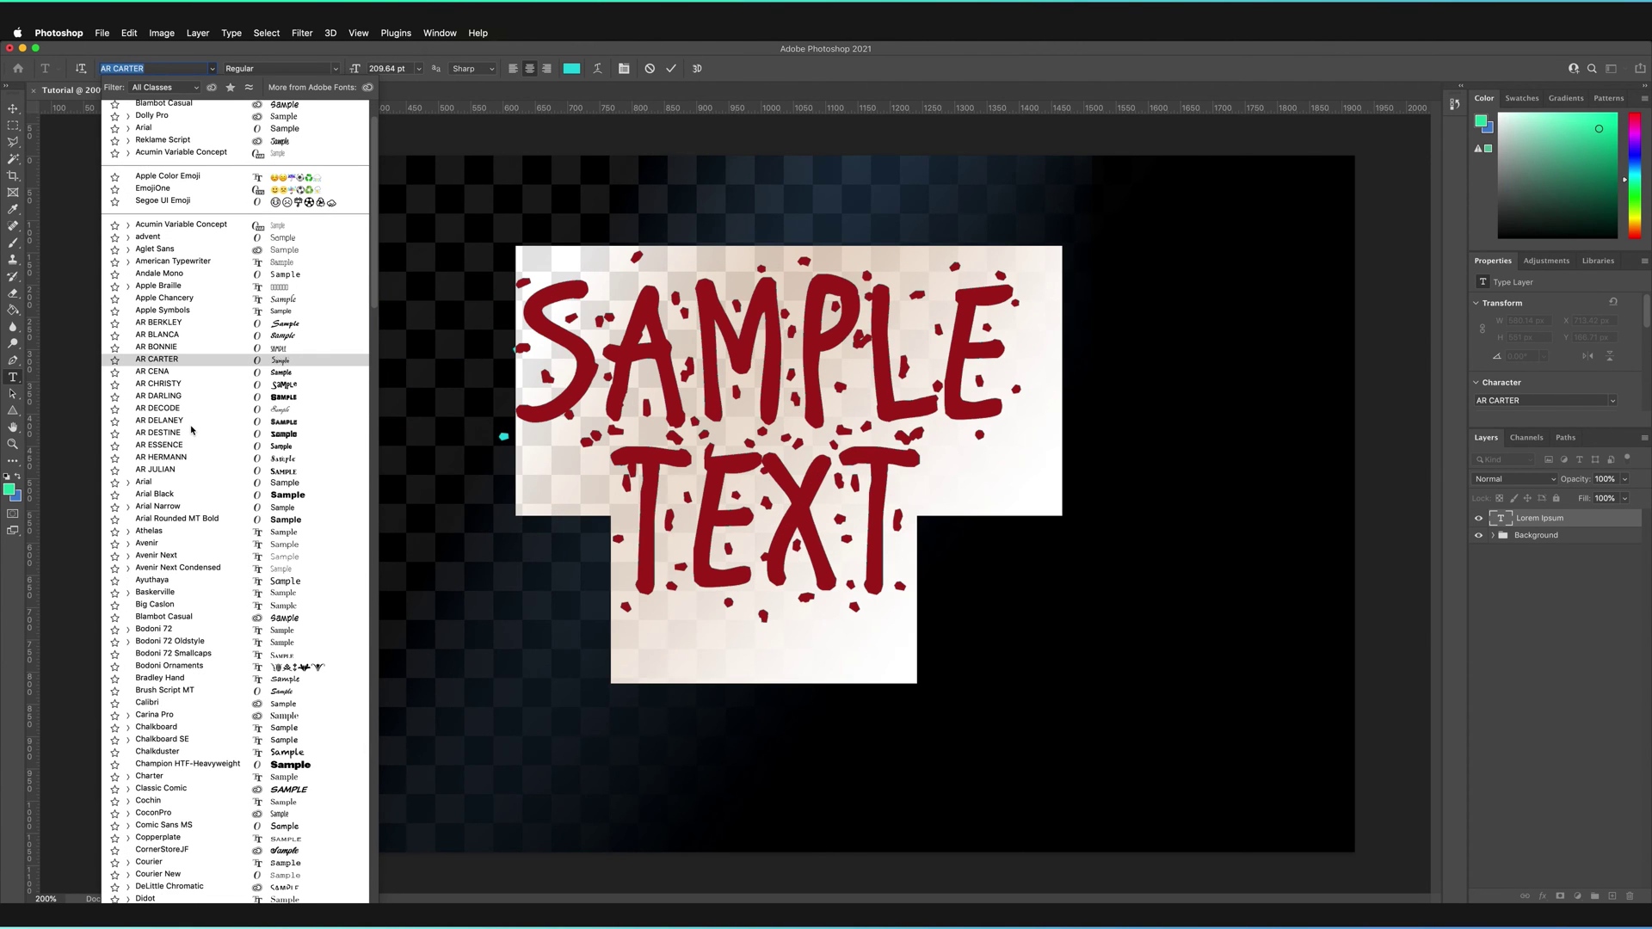
{"action": "left_click", "coordinate": [172, 482]}
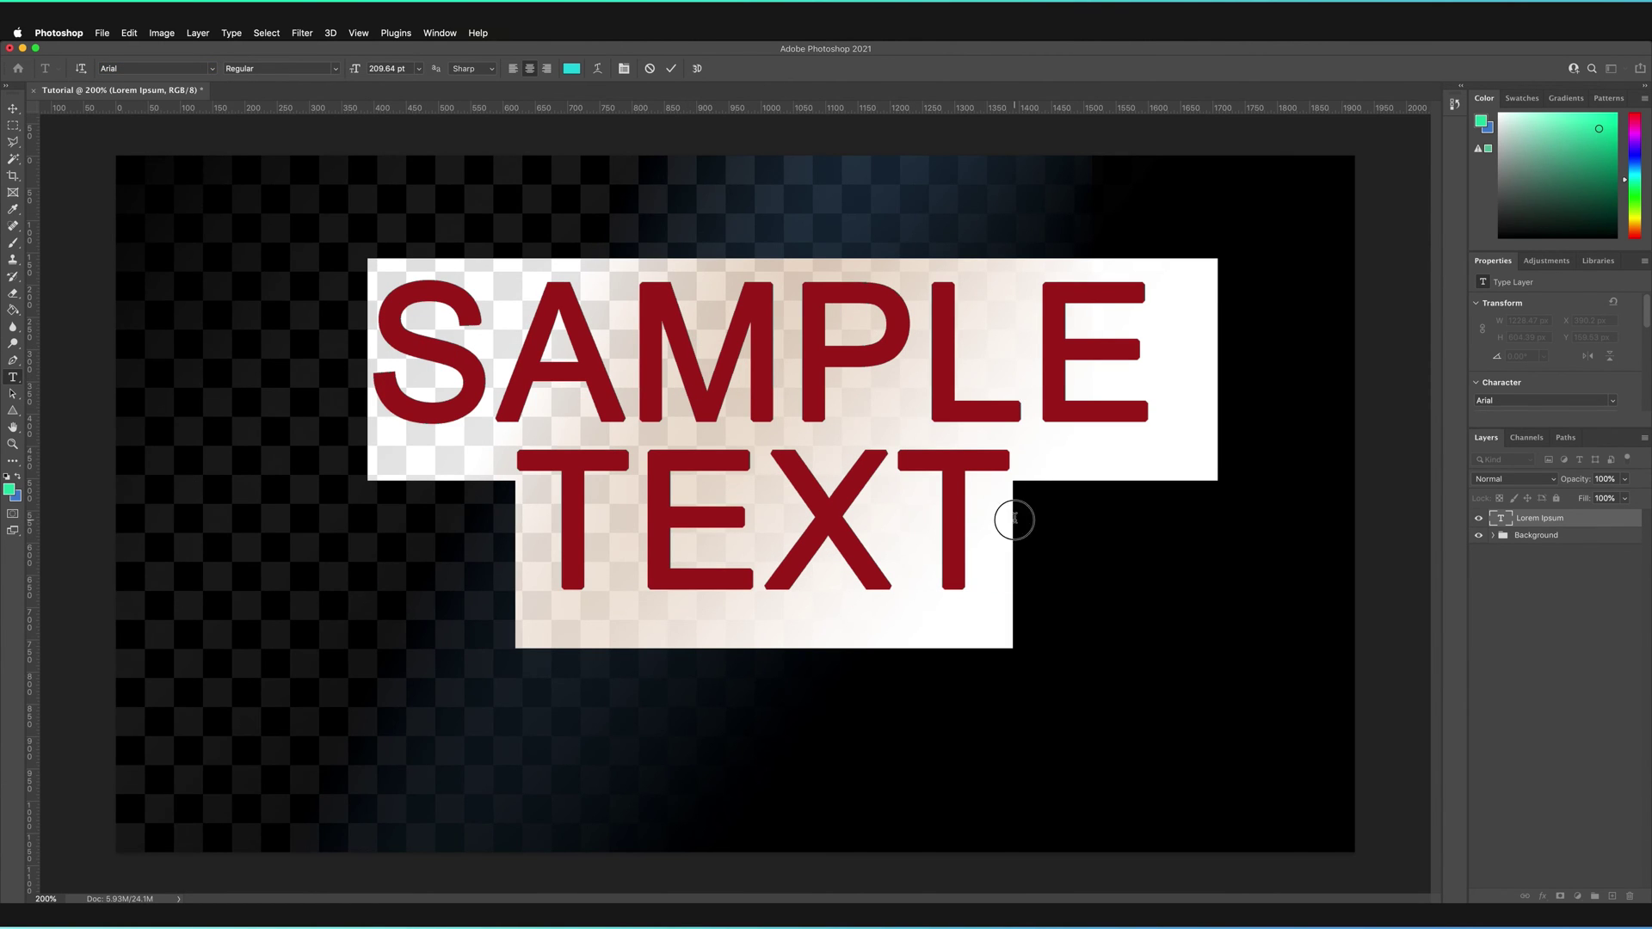
{"action": "left_click_drag", "start_coordinate": [1013, 533], "coordinate": [329, 362]}
{"action": "left_click", "coordinate": [338, 69]}
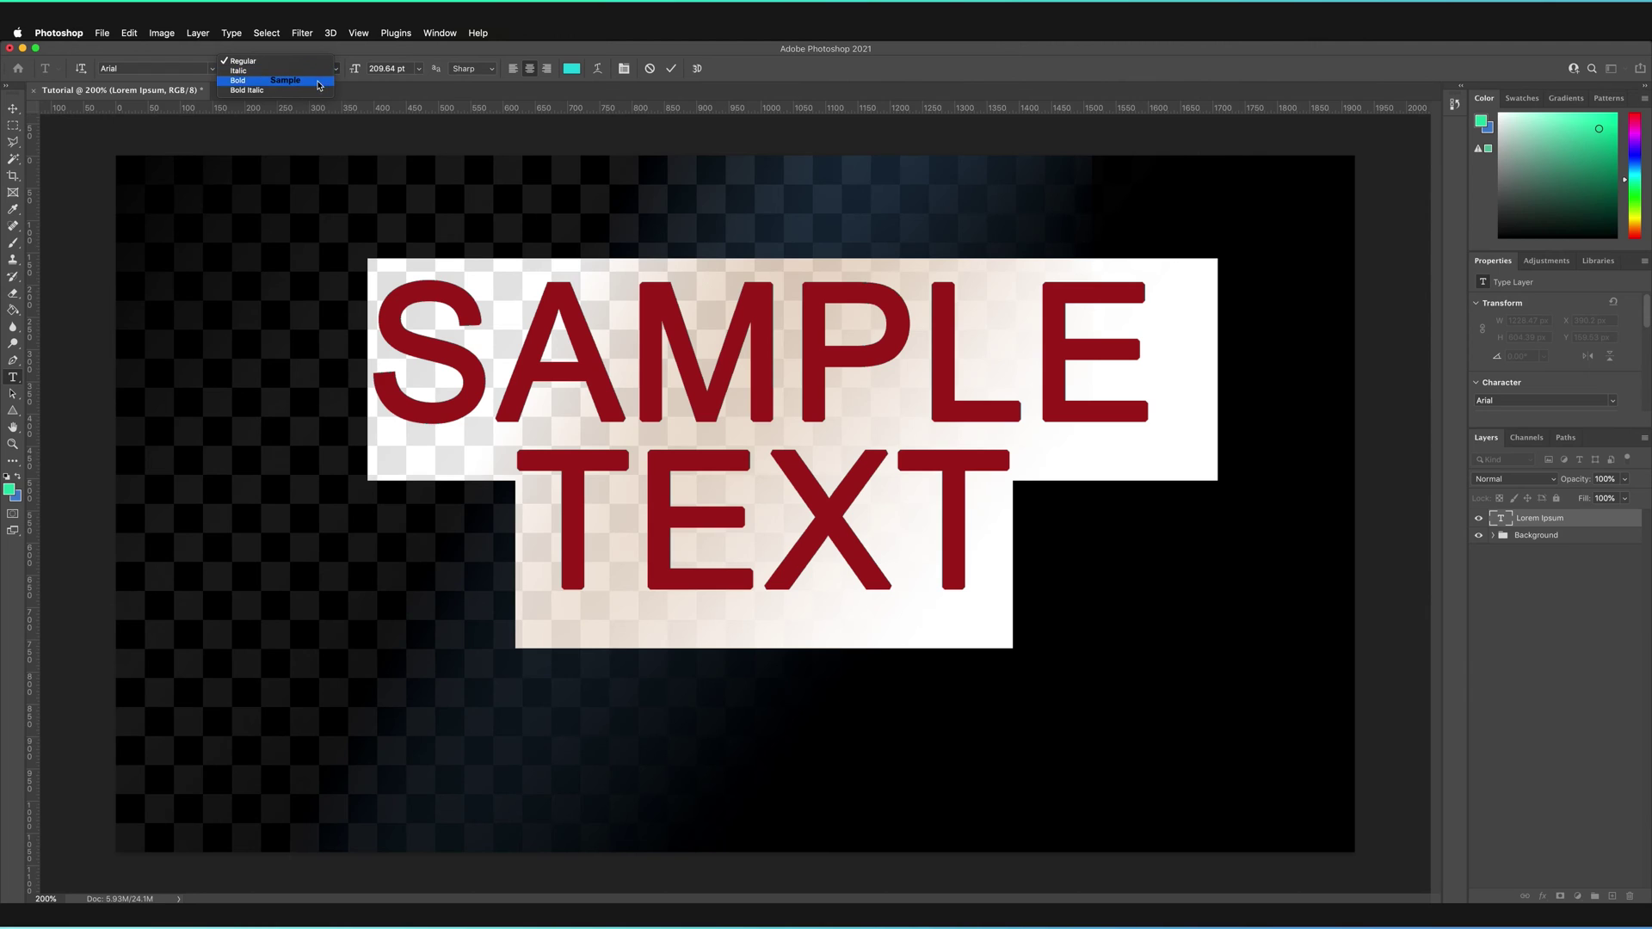
{"action": "left_click", "coordinate": [359, 53]}
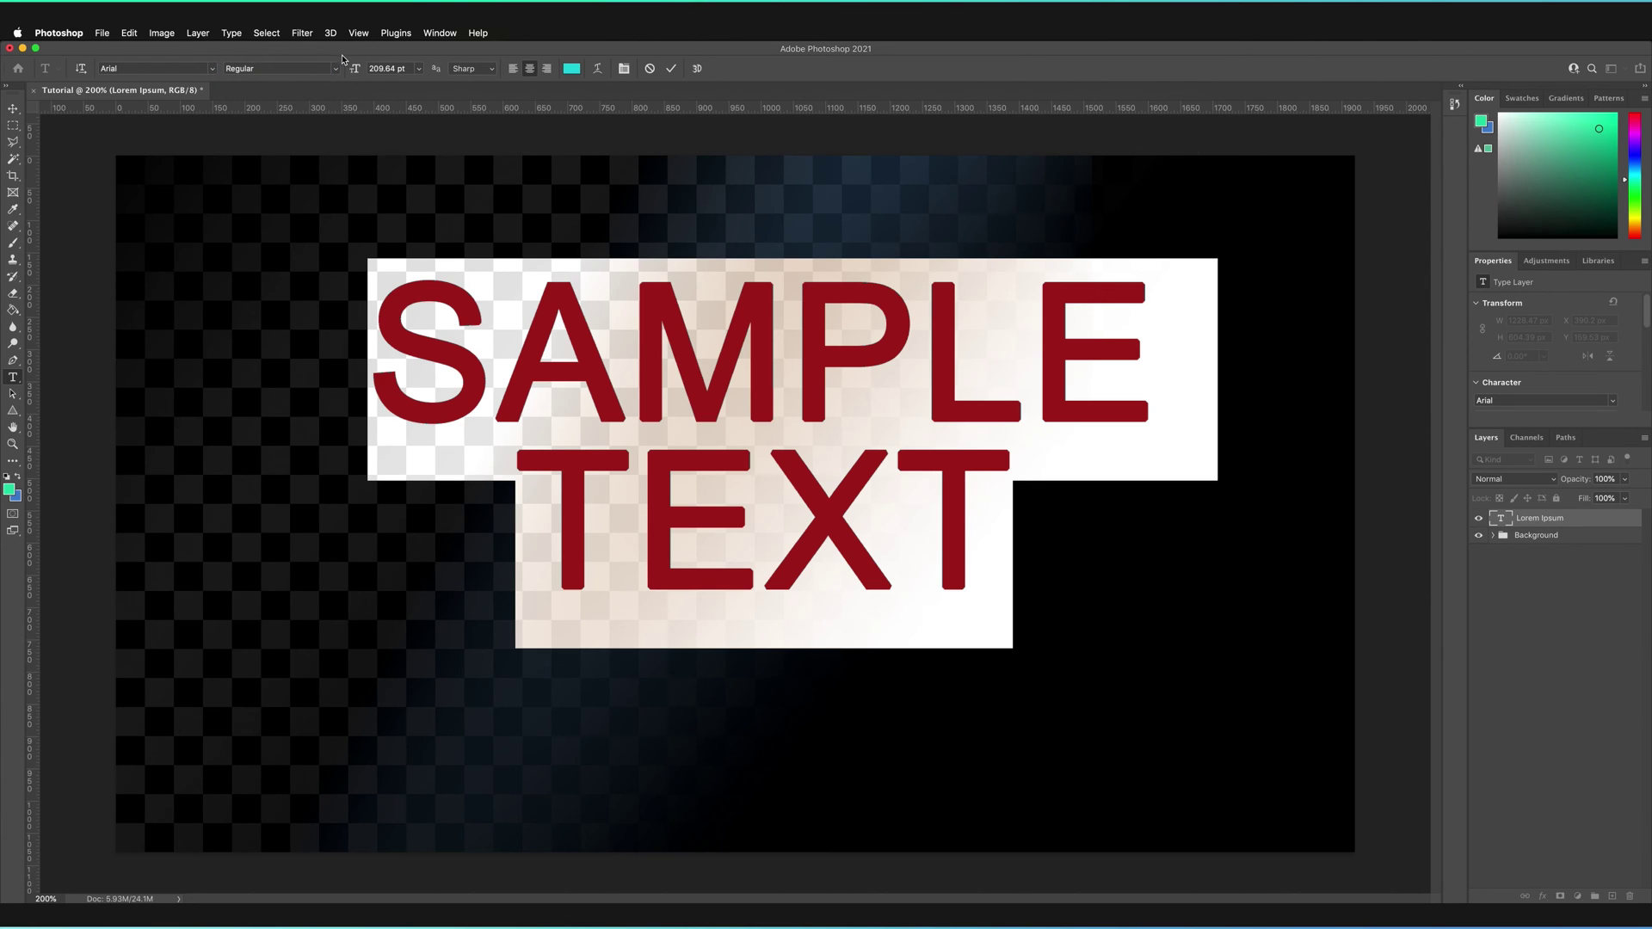
Set the selected text's size to 50 pt and enlarge it to 136 pt.
{"action": "left_click", "coordinate": [388, 69]}
{"action": "type", "text": "50"}
{"action": "key", "text": "Return"}
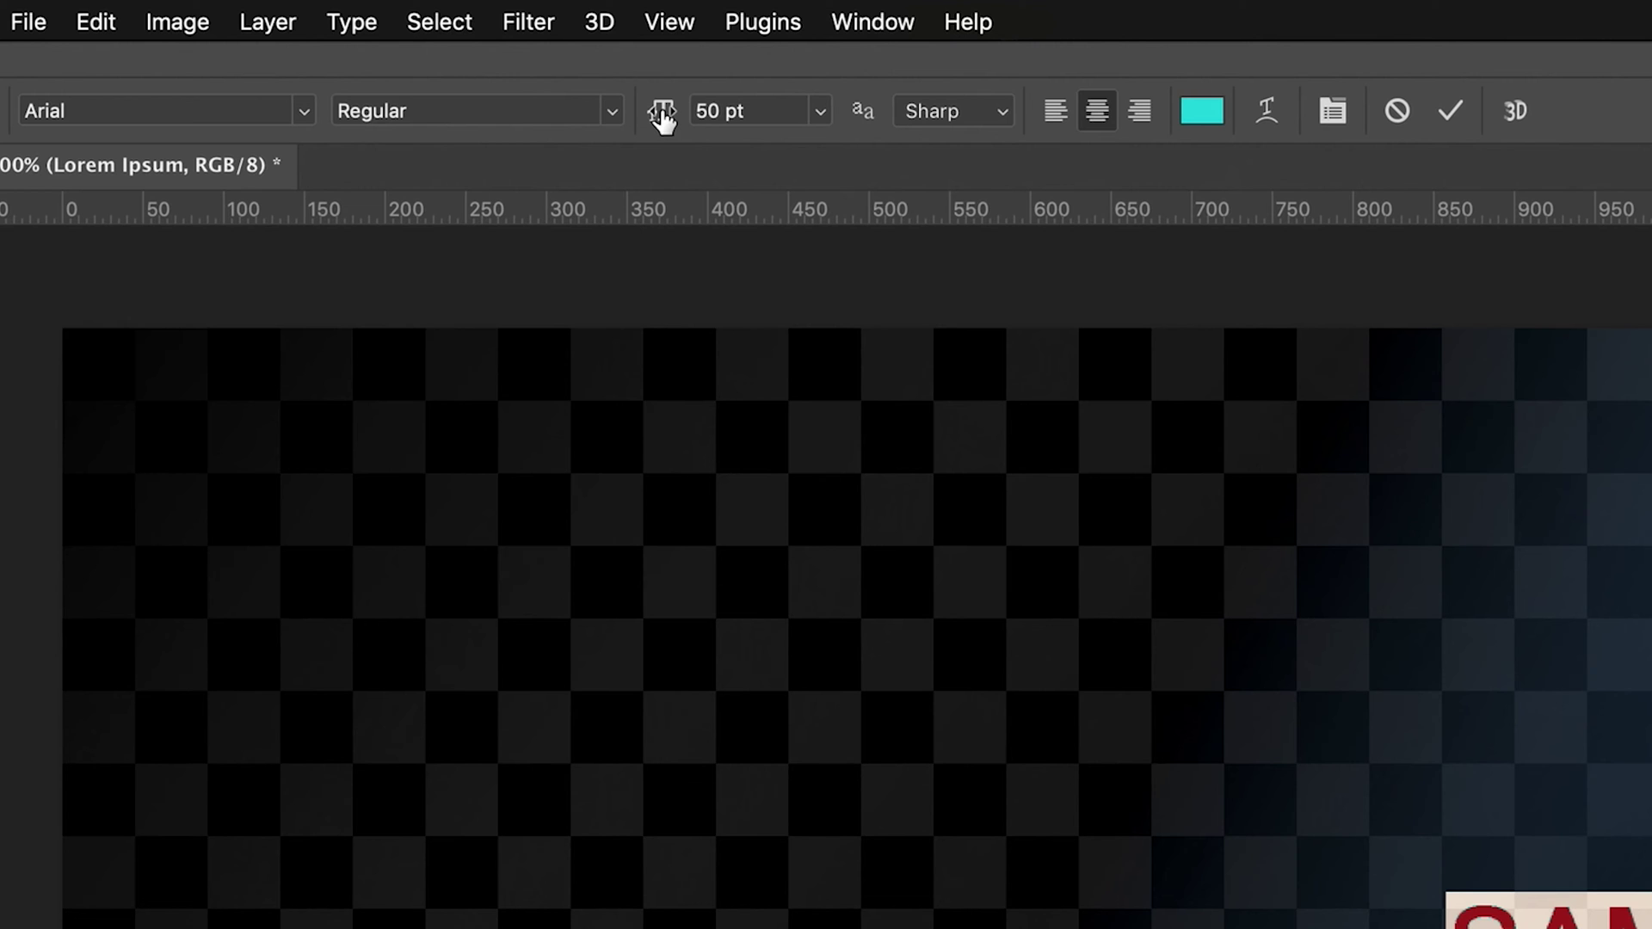
{"action": "left_click", "coordinate": [662, 118]}
{"action": "left_click_drag", "start_coordinate": [663, 119], "coordinate": [817, 117]}
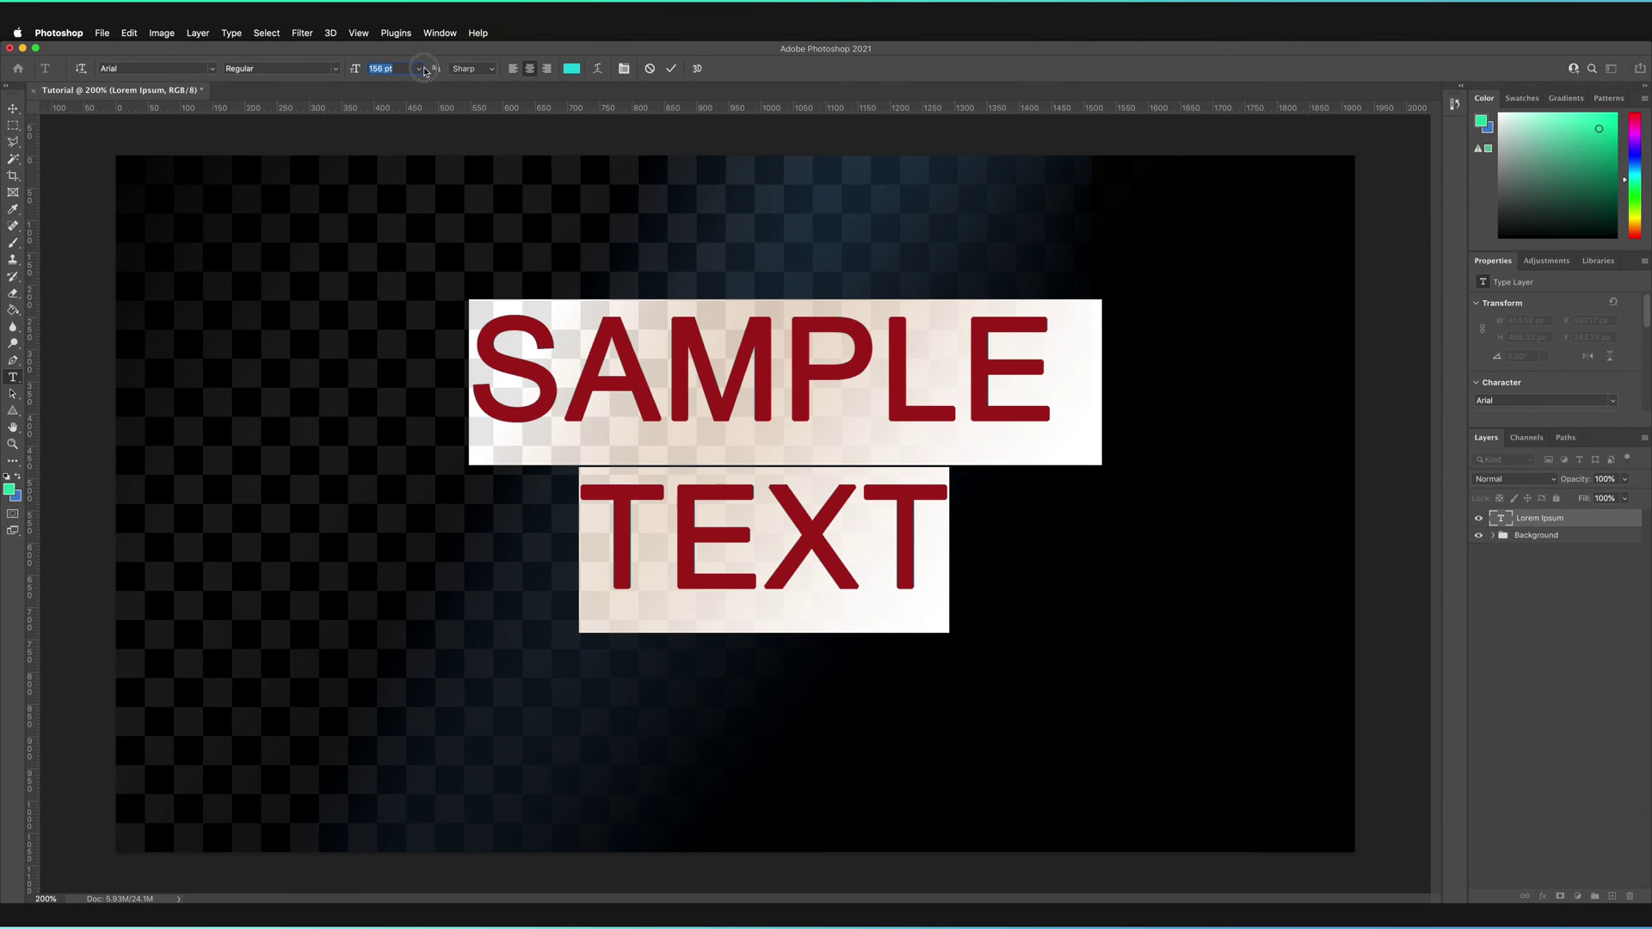
{"action": "mouse_move", "coordinate": [425, 70]}
{"action": "left_mouse_down"}
{"action": "mouse_move", "coordinate": [319, 68]}
{"action": "mouse_move", "coordinate": [406, 65]}
{"action": "left_mouse_up"}
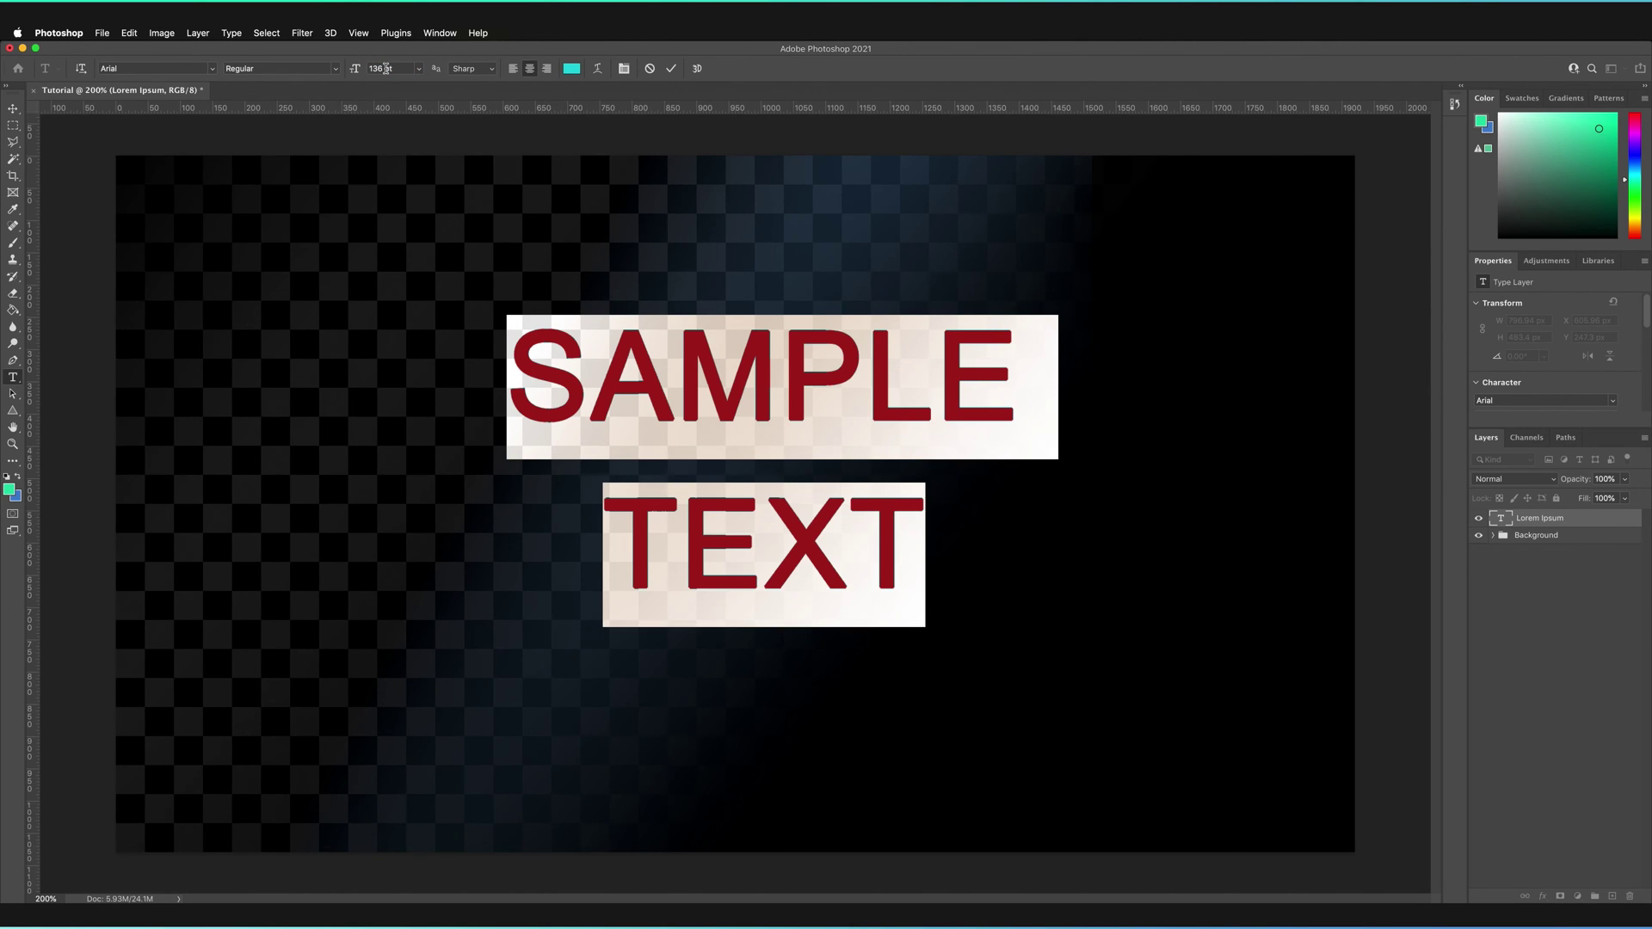
{"action": "left_click", "coordinate": [415, 68]}
Try left and right alignment on the SAMPLE TEXT and return it to centre alignment.
{"action": "left_click", "coordinate": [513, 69]}
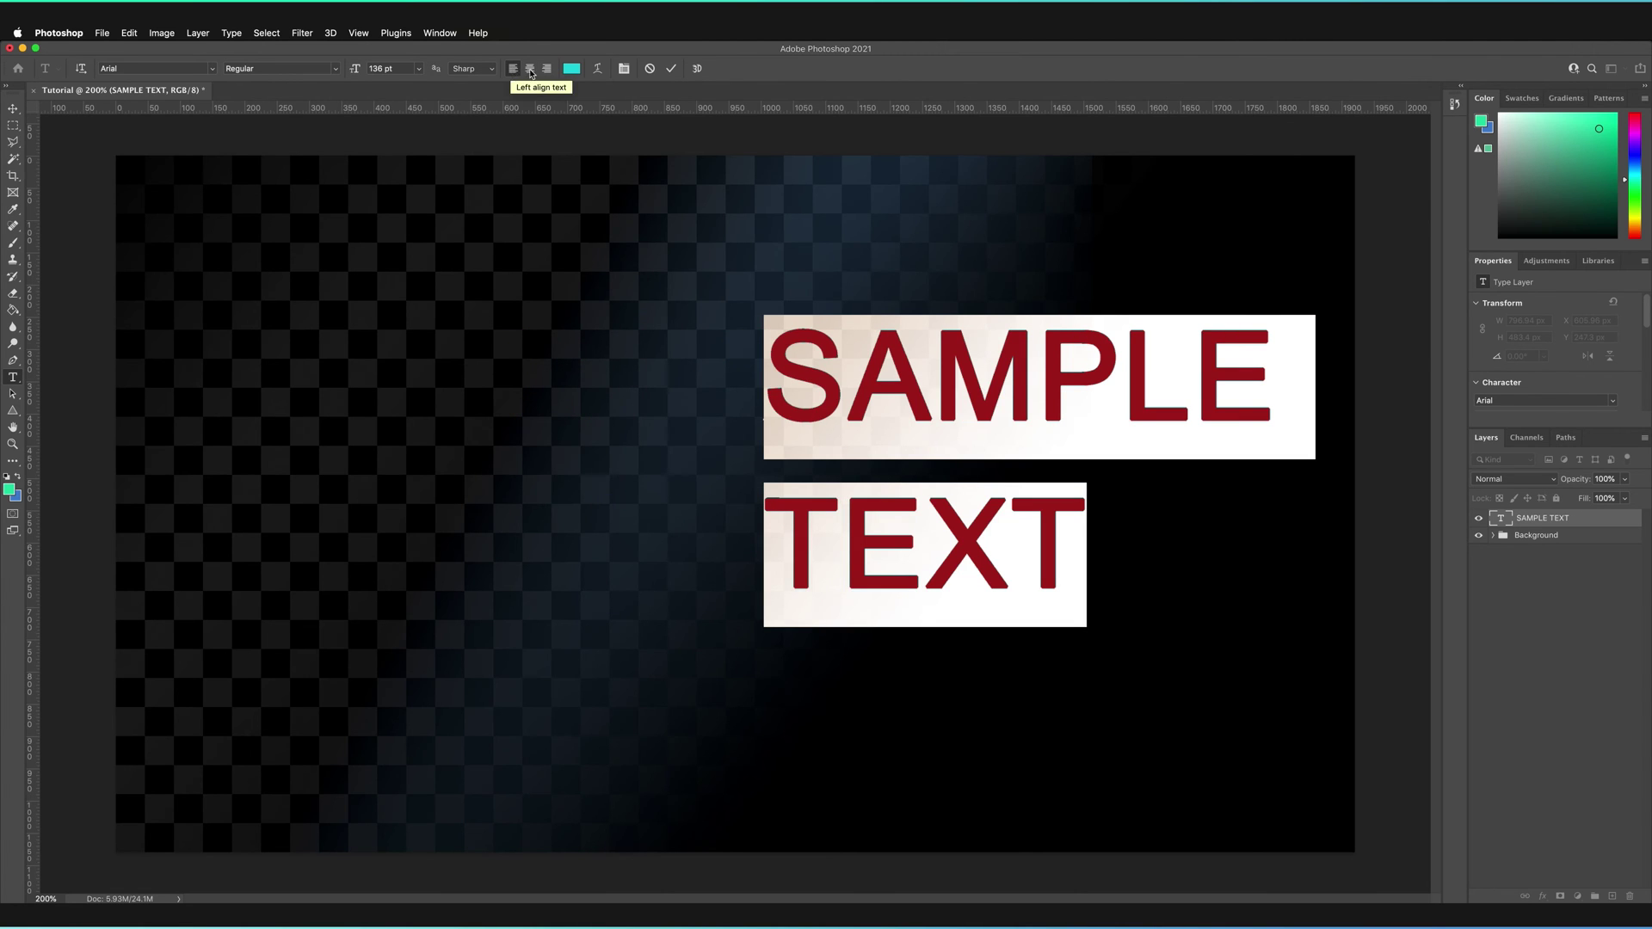
{"action": "left_click", "coordinate": [549, 70]}
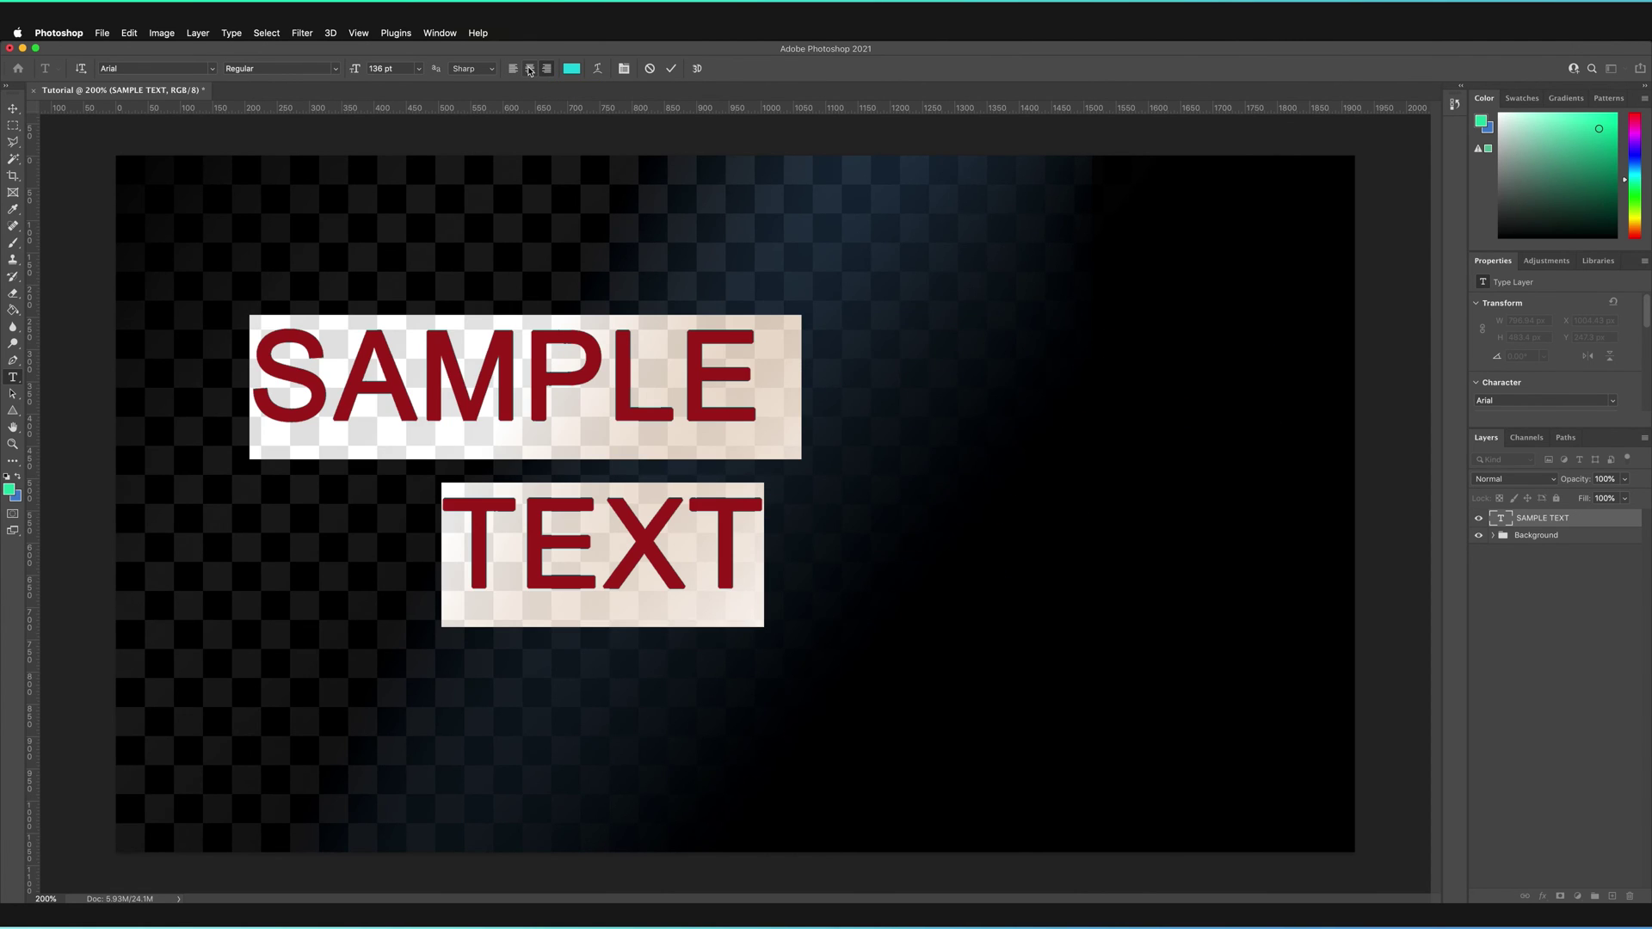
{"action": "left_click", "coordinate": [529, 69]}
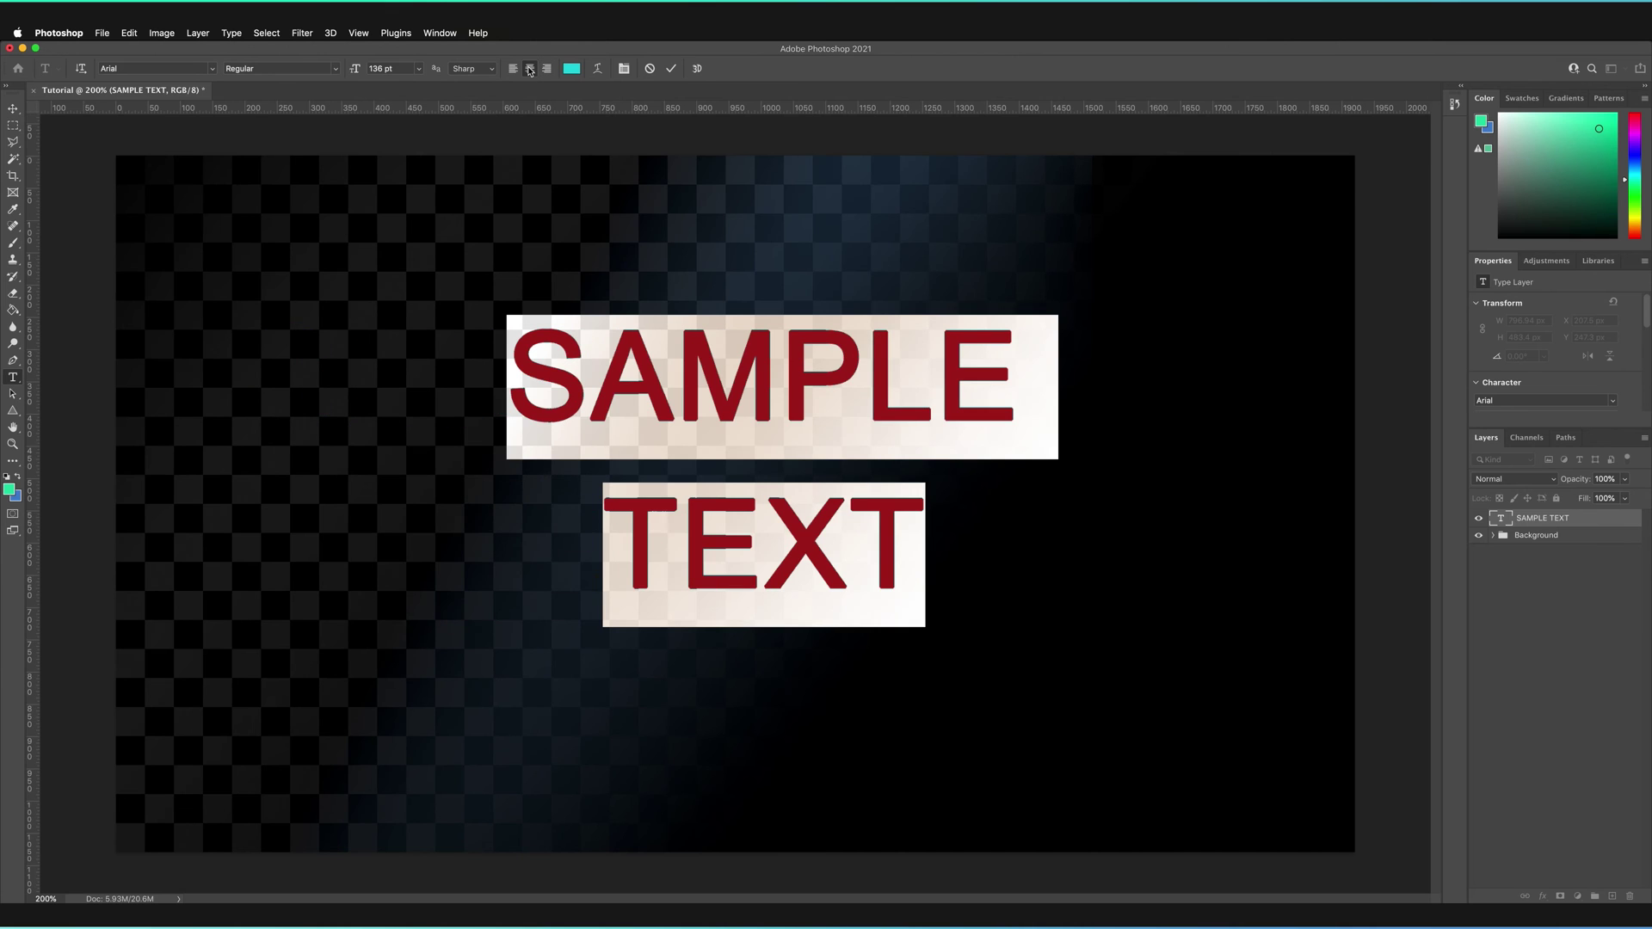
Change the text colour to red (#de2222), commit the text edit, and switch to the Move tool.
{"action": "left_click", "coordinate": [572, 69]}
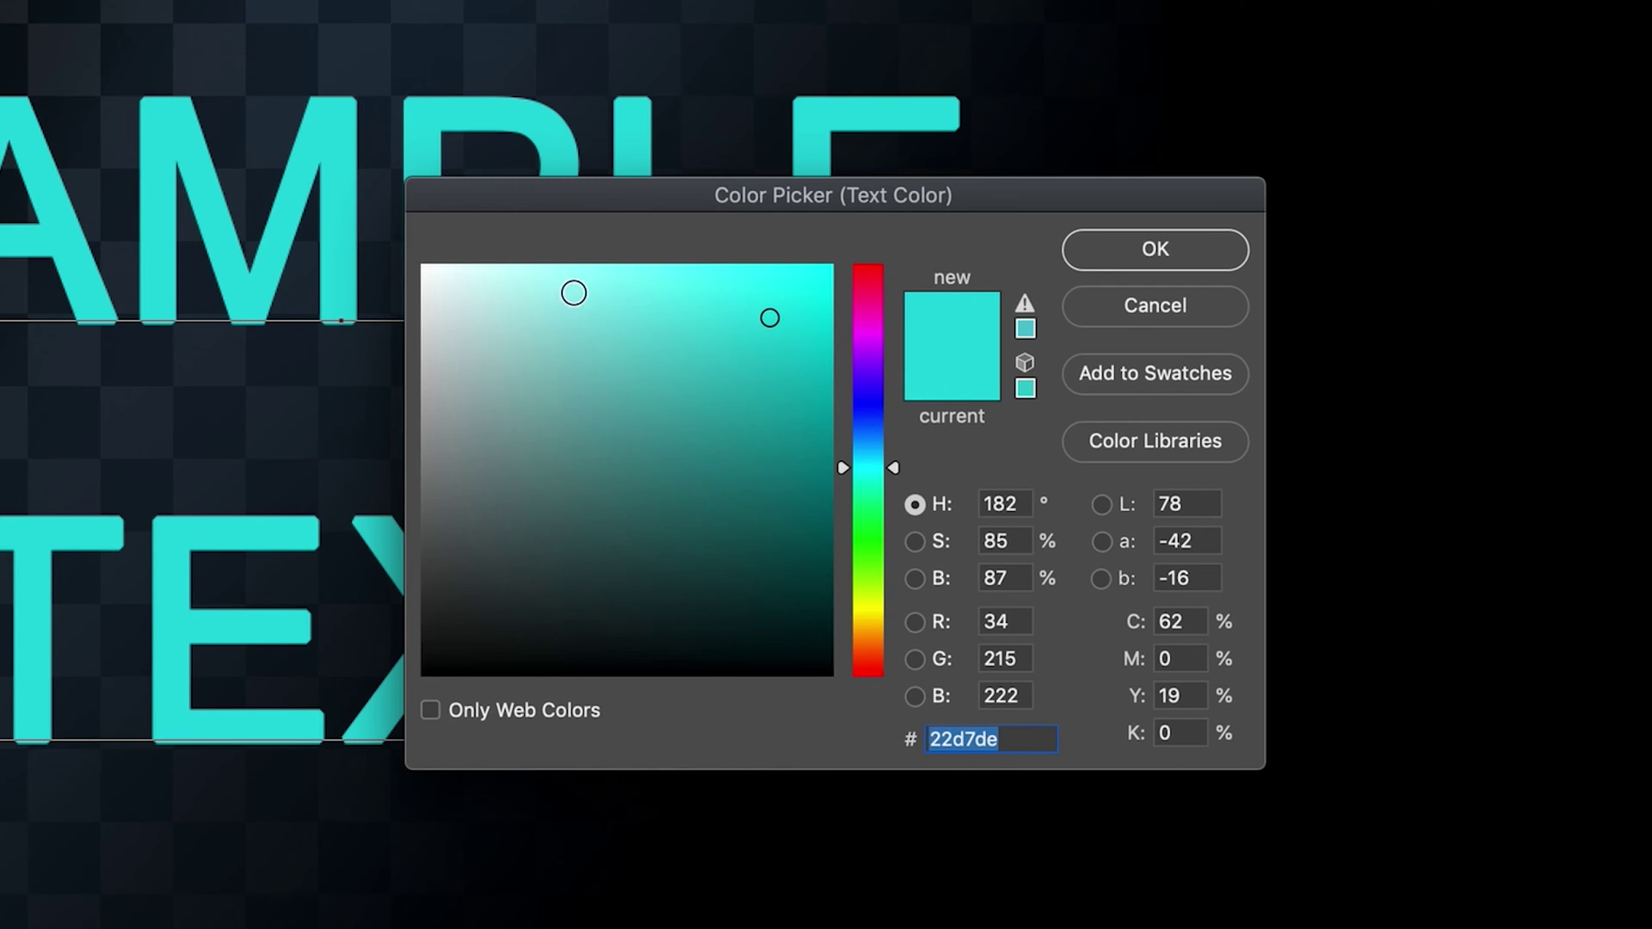
{"action": "left_click_drag", "start_coordinate": [870, 466], "coordinate": [870, 246]}
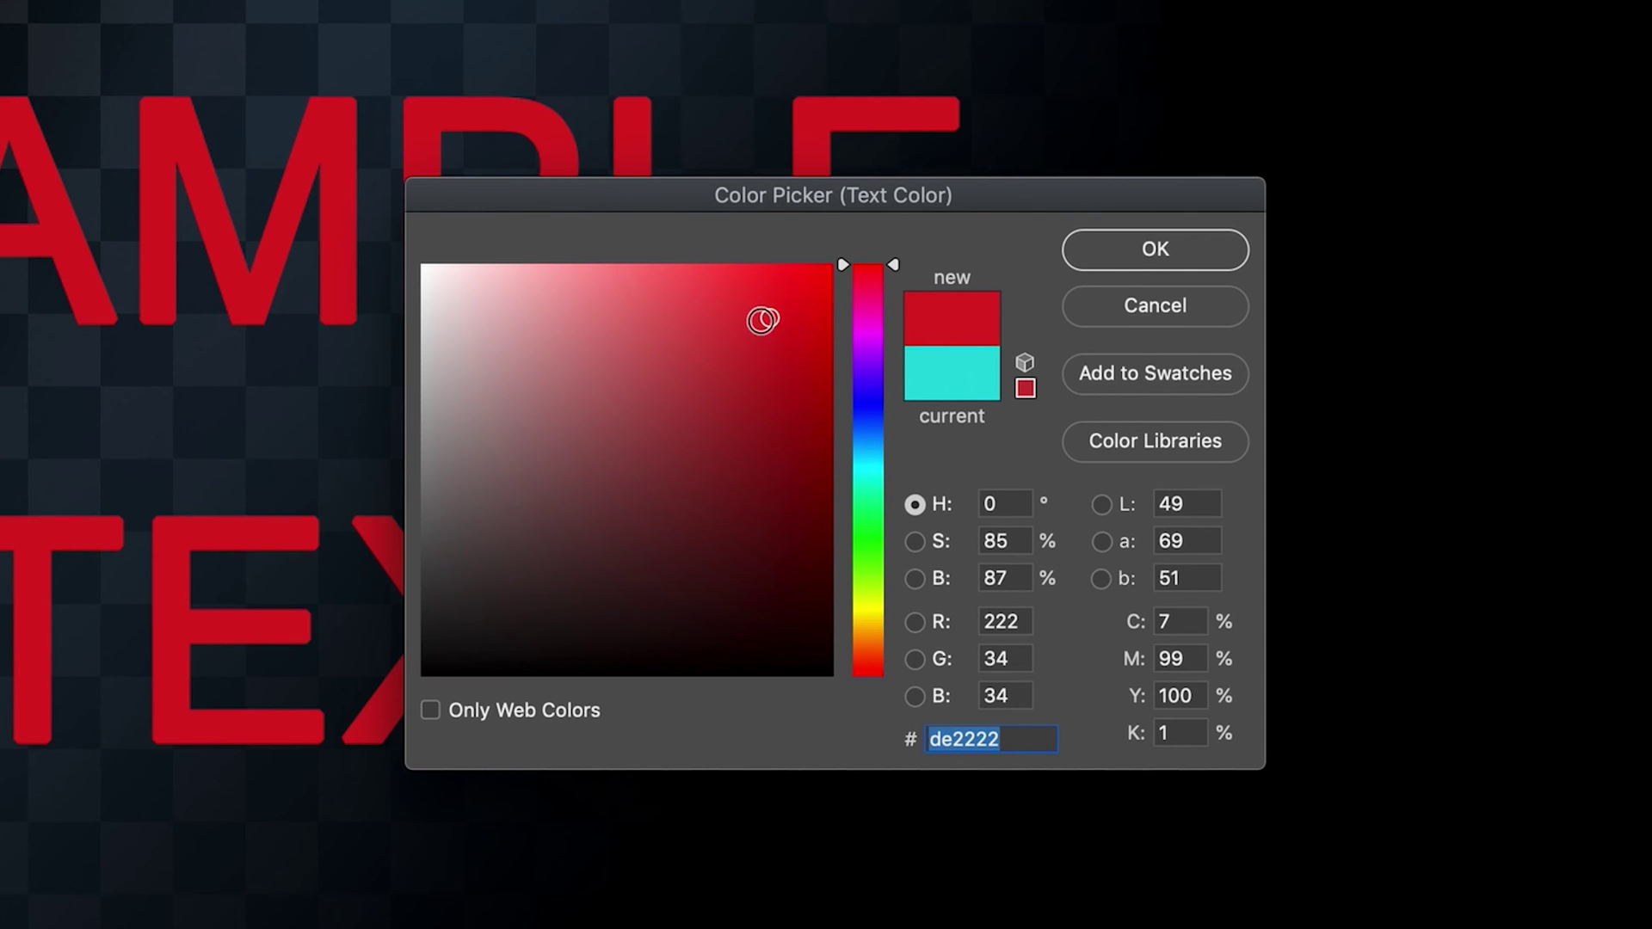
{"action": "left_click", "coordinate": [1140, 252]}
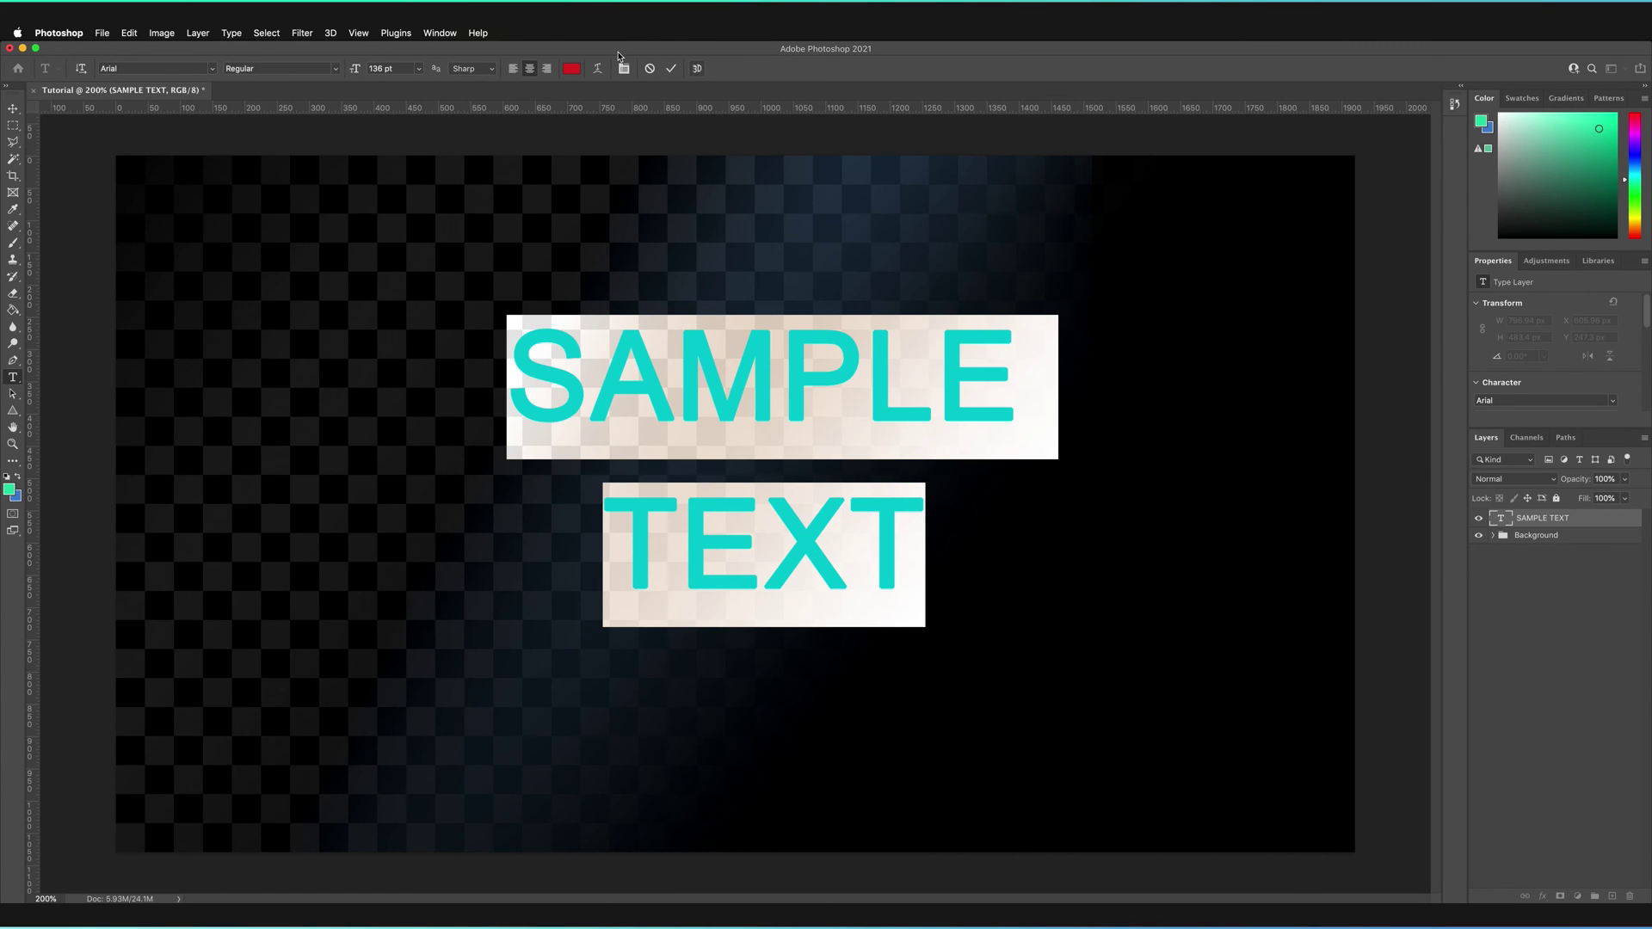
{"action": "left_click", "coordinate": [671, 70]}
{"action": "key", "text": "v"}
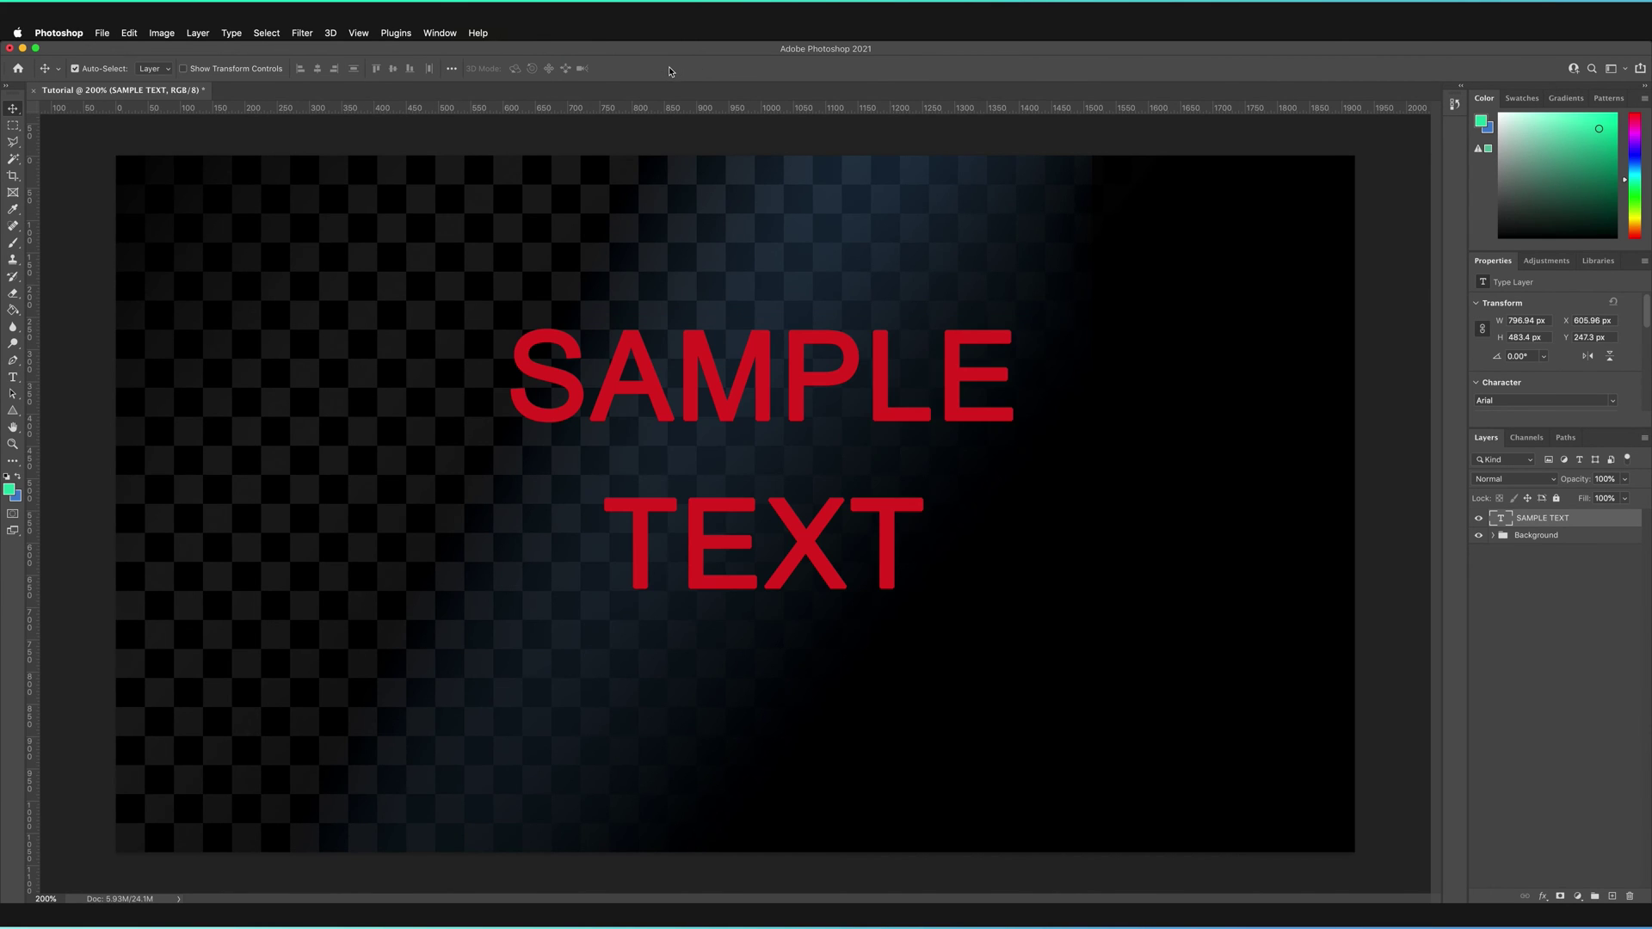
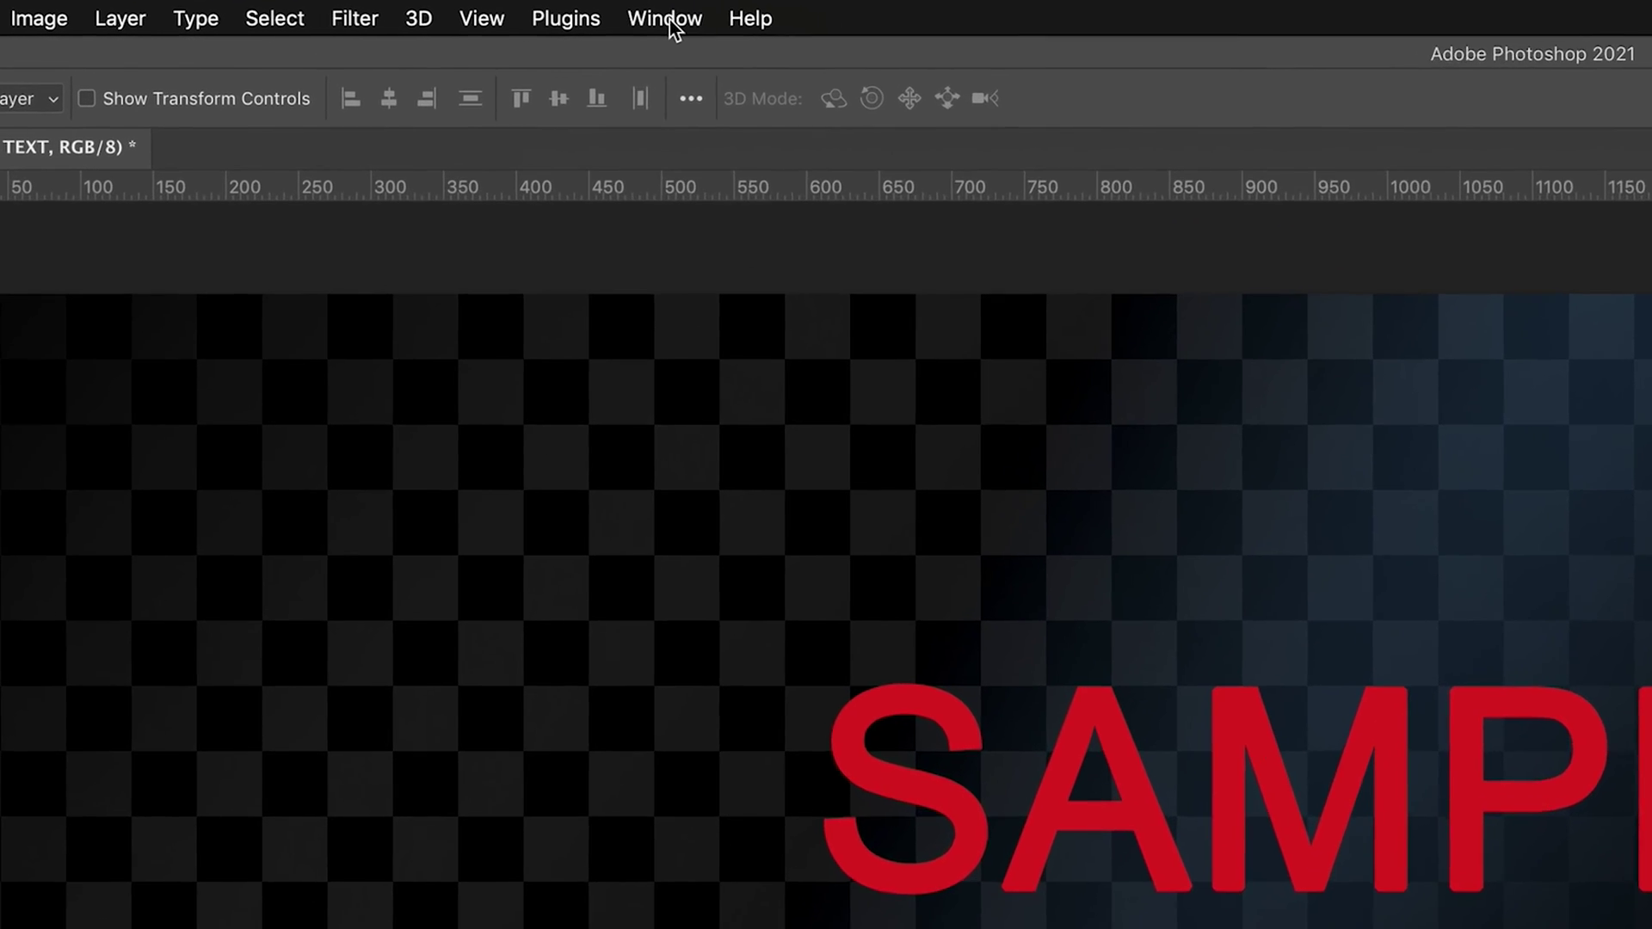
Show the Character panel and deselect the SAMPLE TEXT layer.
{"action": "left_click", "coordinate": [441, 32]}
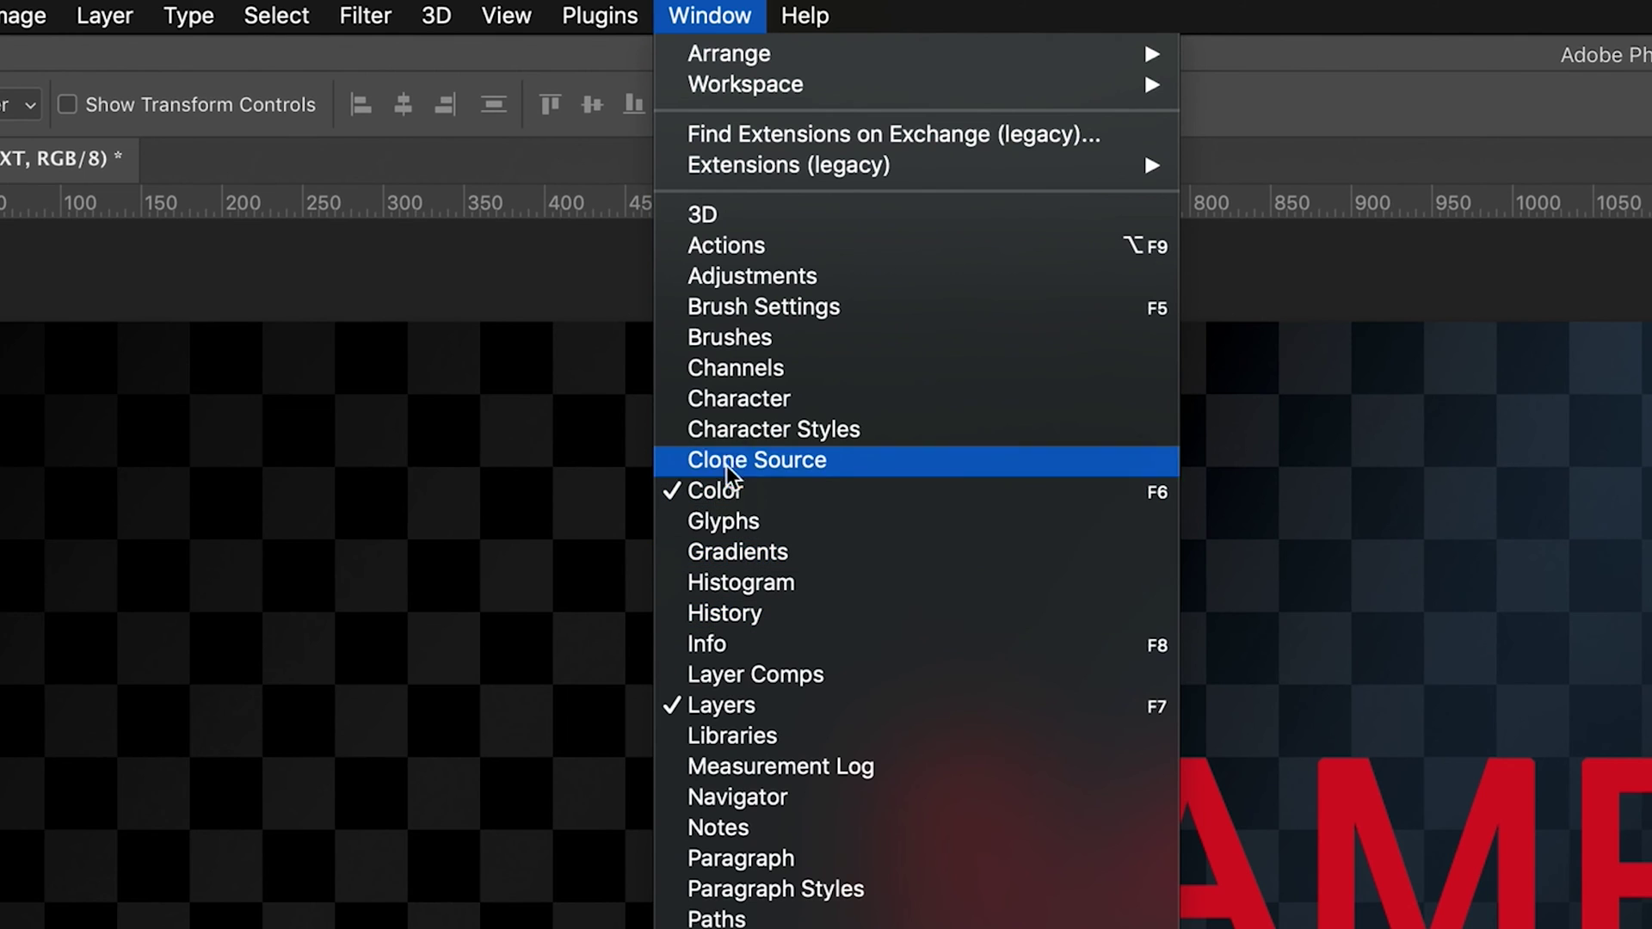
{"action": "left_click", "coordinate": [736, 405]}
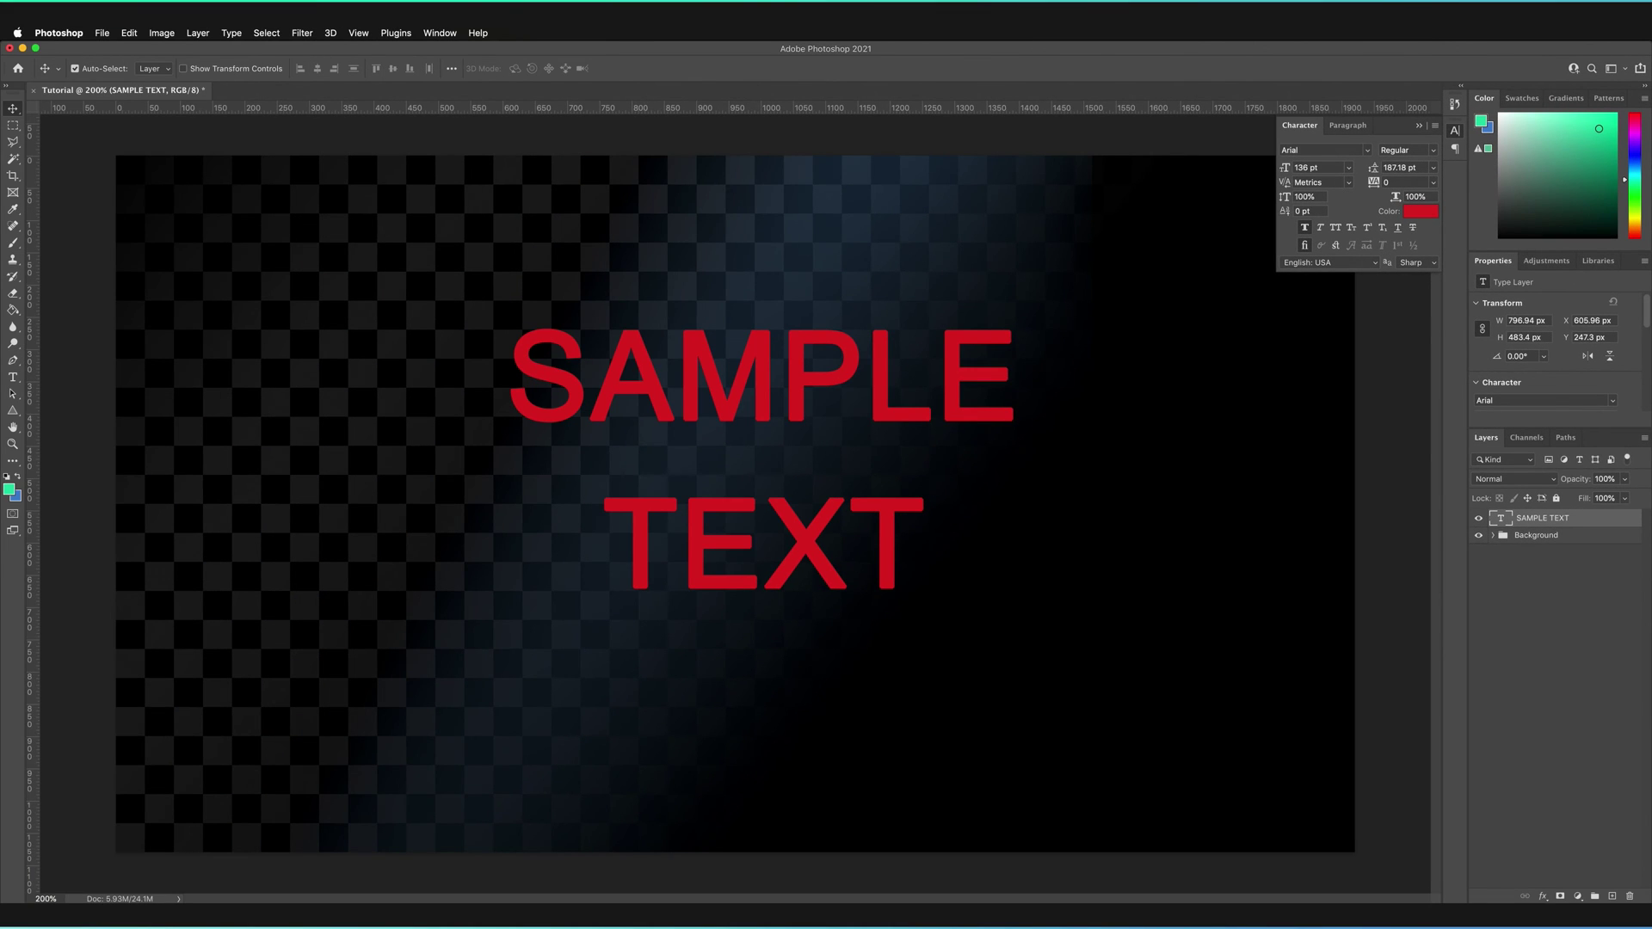
{"action": "left_click", "coordinate": [1556, 695]}
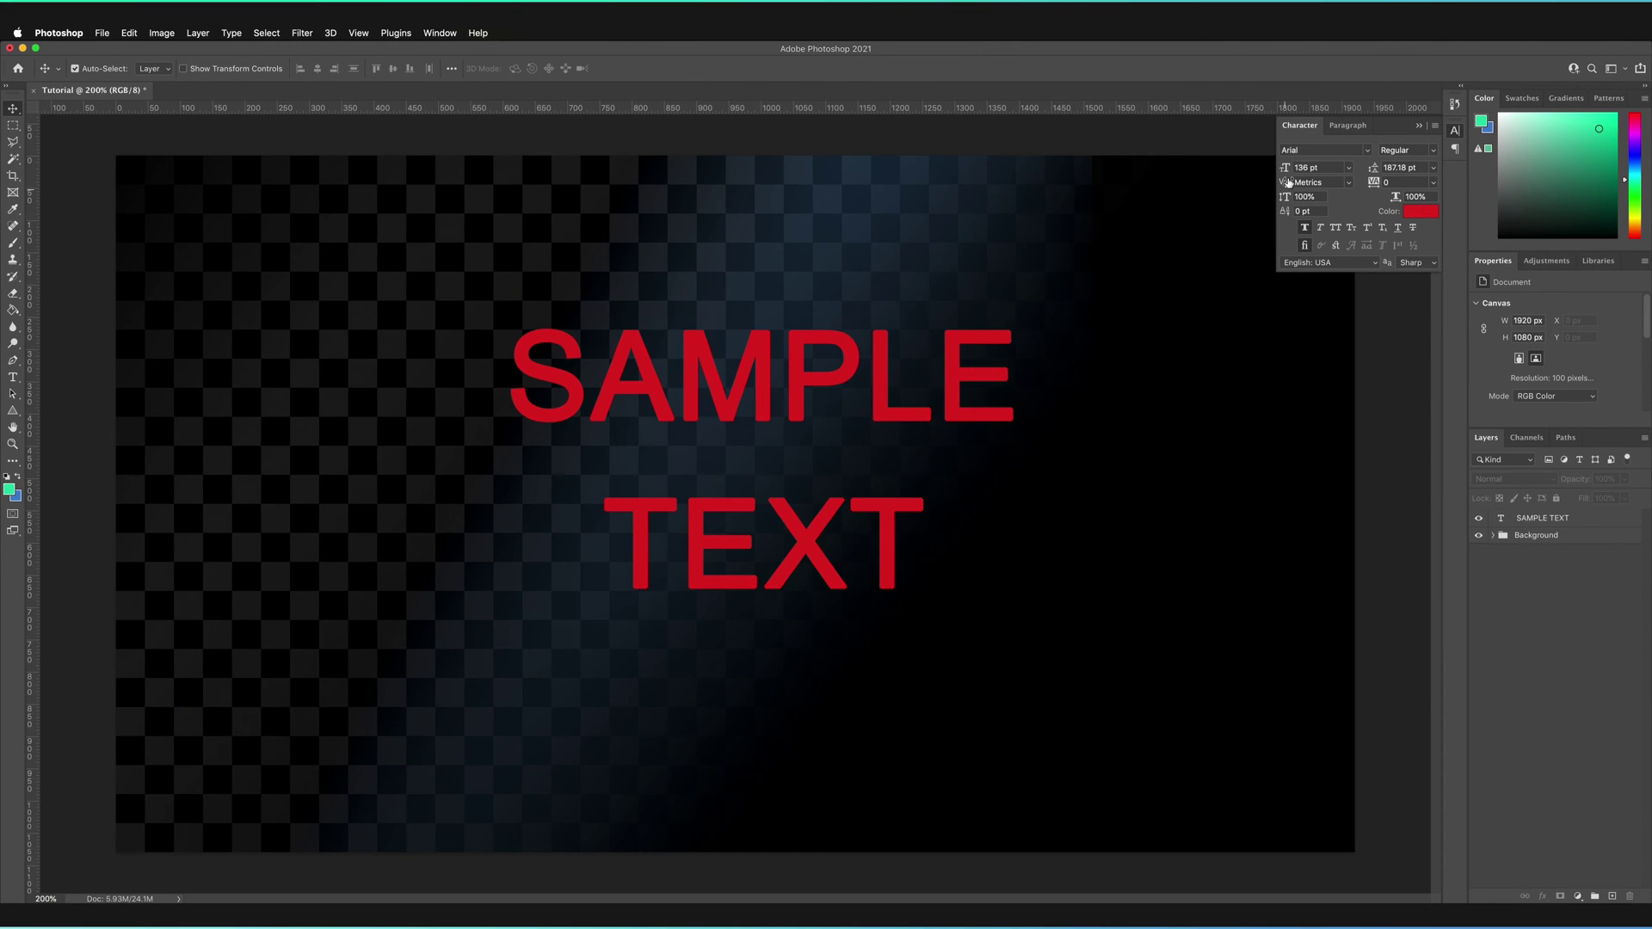
{"action": "left_click_drag", "start_coordinate": [1285, 172], "coordinate": [1327, 196]}
Reopen the SAMPLE TEXT for editing, select only the letters "PLE", and set their size to 240 pt.
{"action": "double_click", "coordinate": [961, 381]}
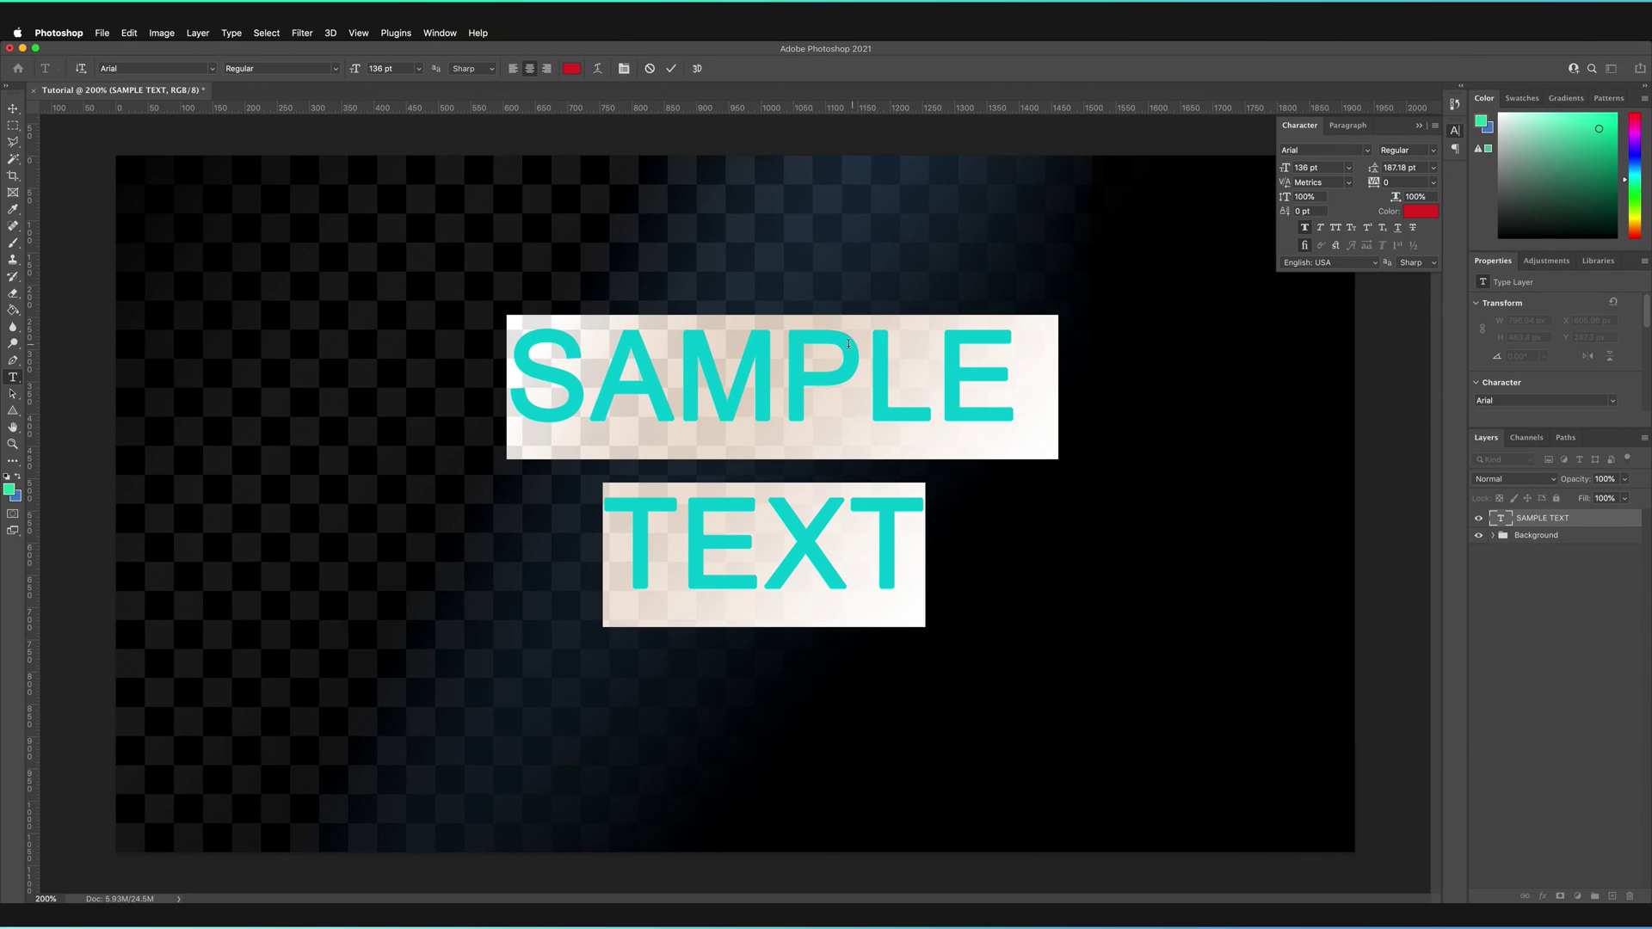
{"action": "left_click", "coordinate": [808, 360]}
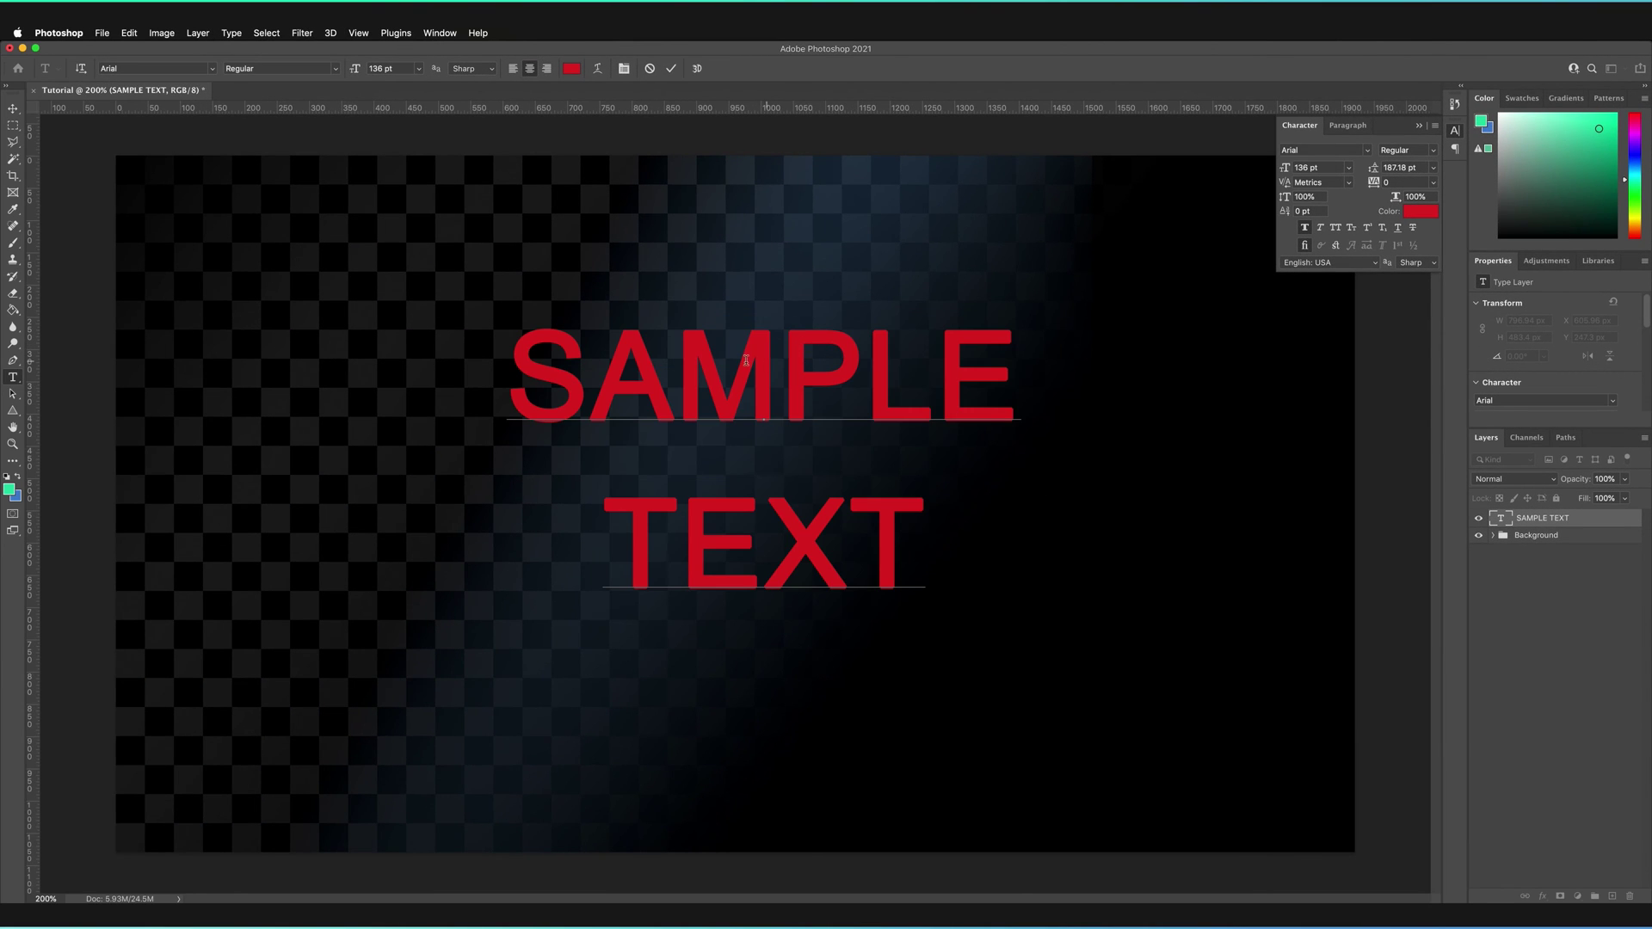
{"action": "left_click", "coordinate": [545, 350]}
{"action": "left_click_drag", "start_coordinate": [546, 350], "coordinate": [1014, 494]}
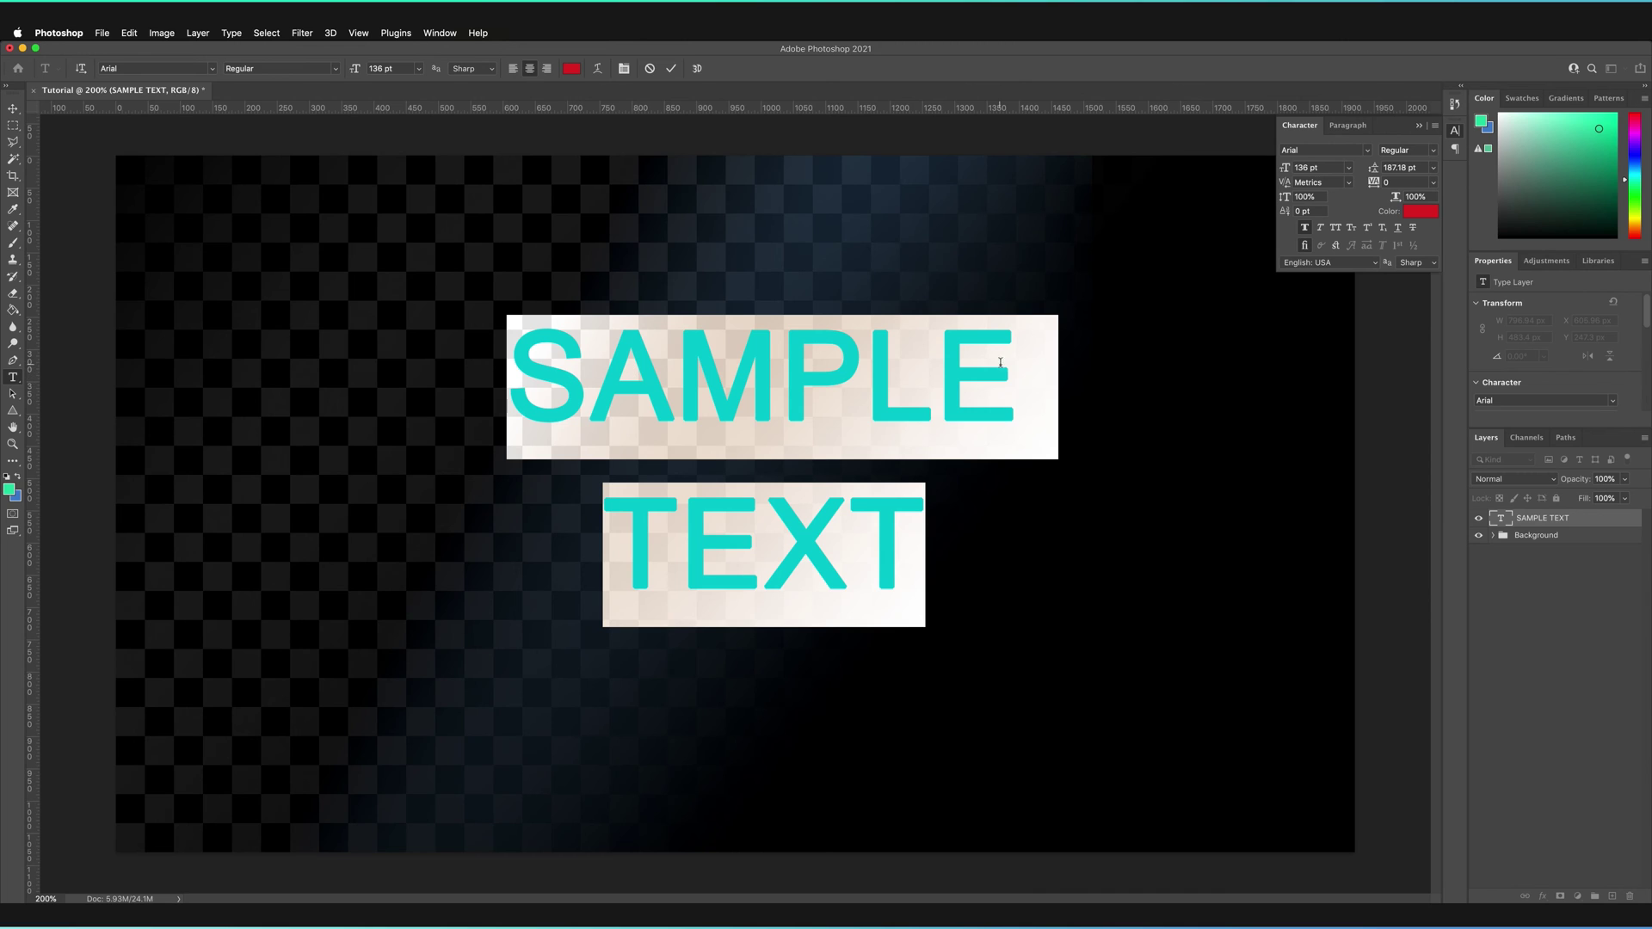
{"action": "left_click", "coordinate": [781, 376]}
{"action": "left_click_drag", "start_coordinate": [782, 376], "coordinate": [1012, 370]}
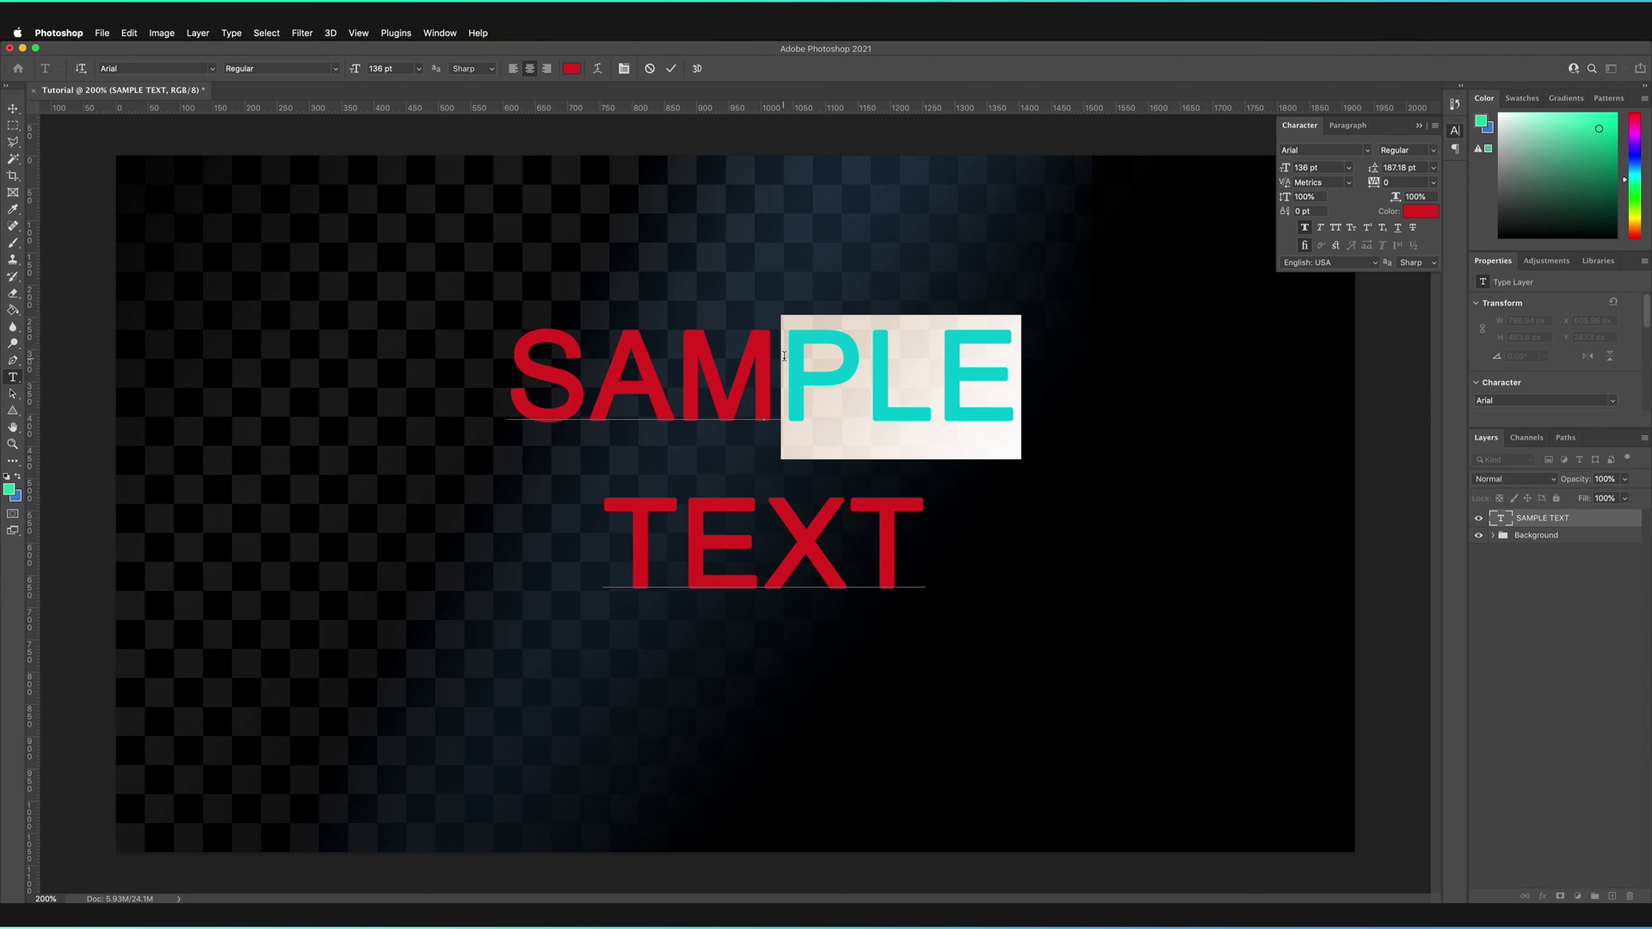
{"action": "left_click_drag", "start_coordinate": [1286, 169], "coordinate": [1353, 170]}
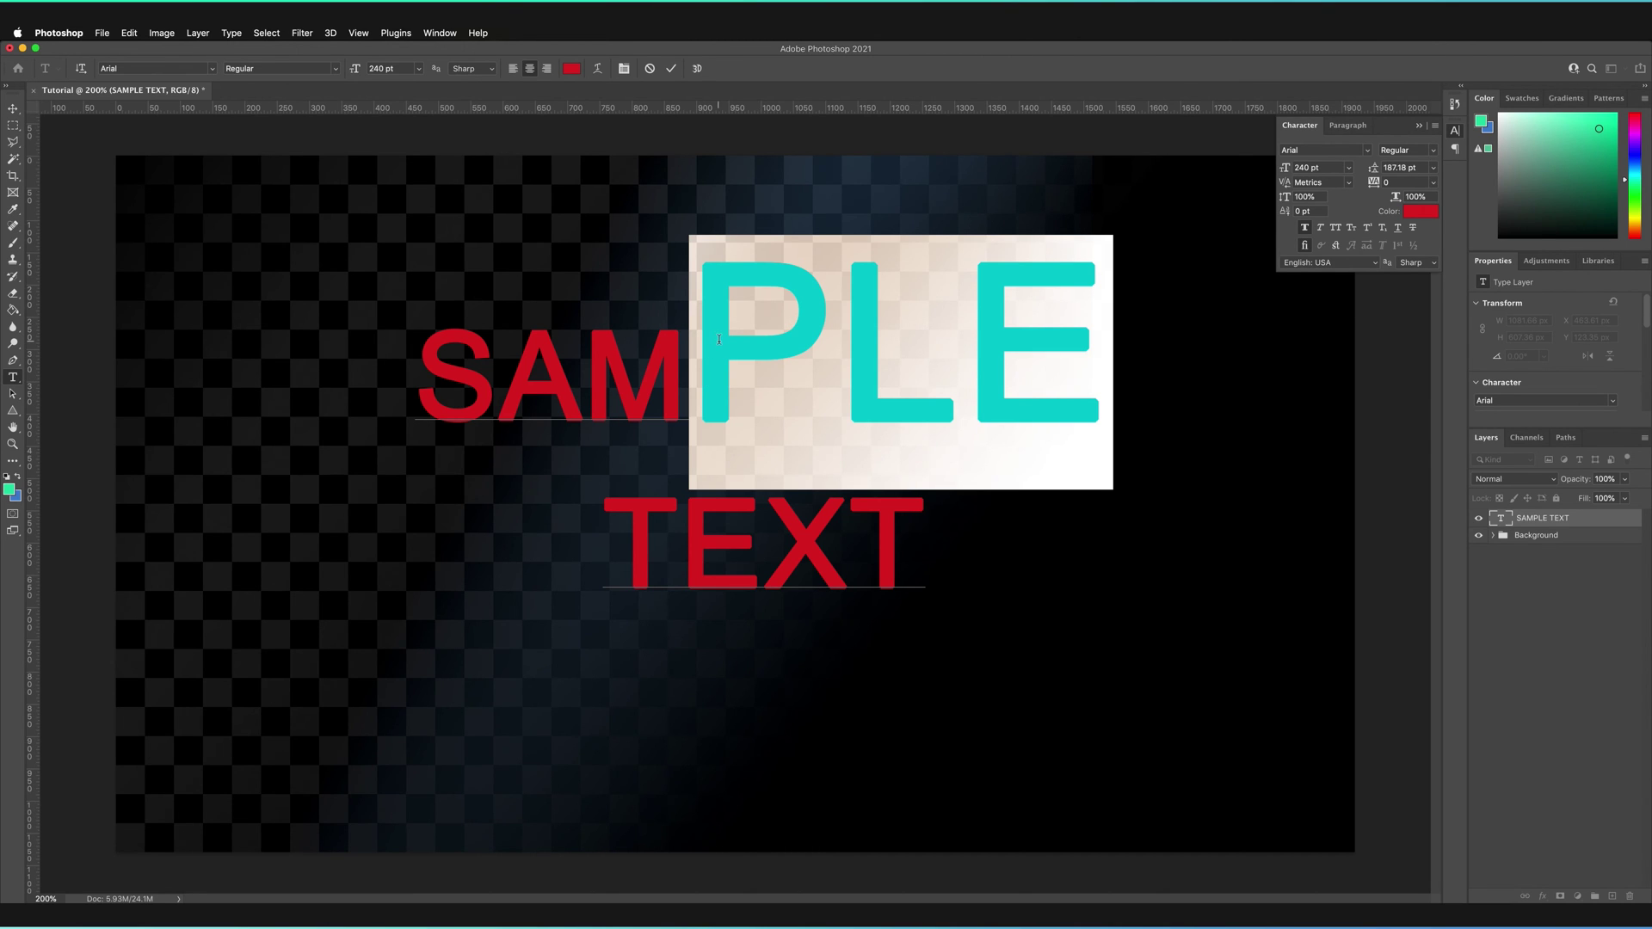
Select only the letter "M" in "SAMPLE", change its colour to green, and commit the edit.
{"action": "left_click", "coordinate": [663, 377]}
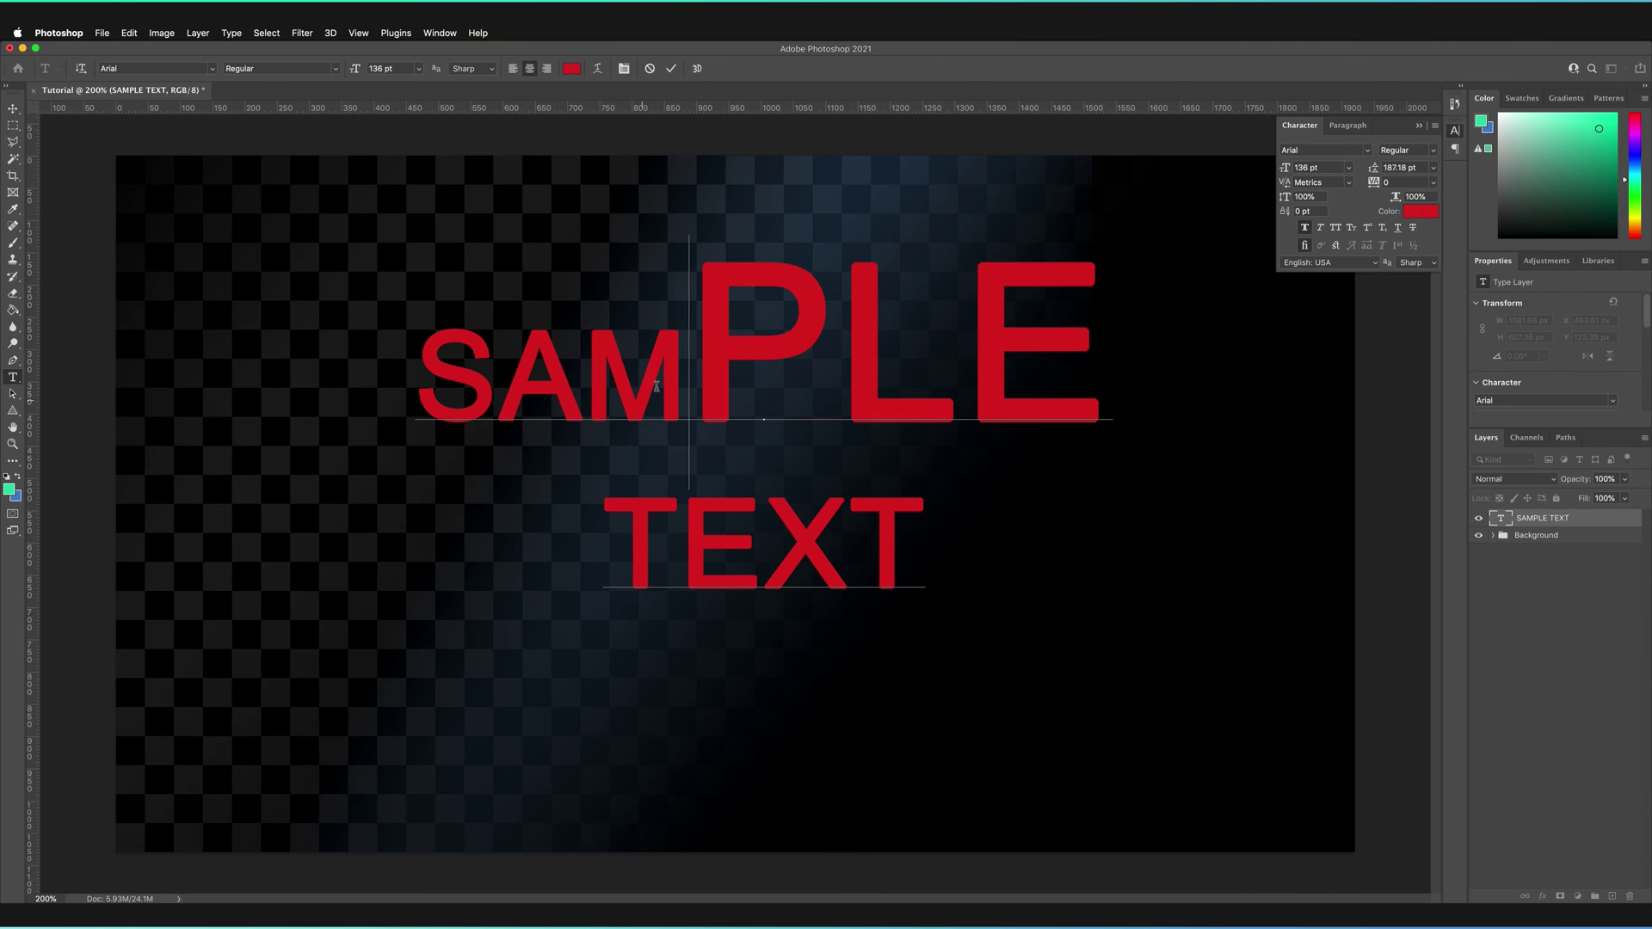
{"action": "left_click_drag", "start_coordinate": [676, 379], "coordinate": [593, 379]}
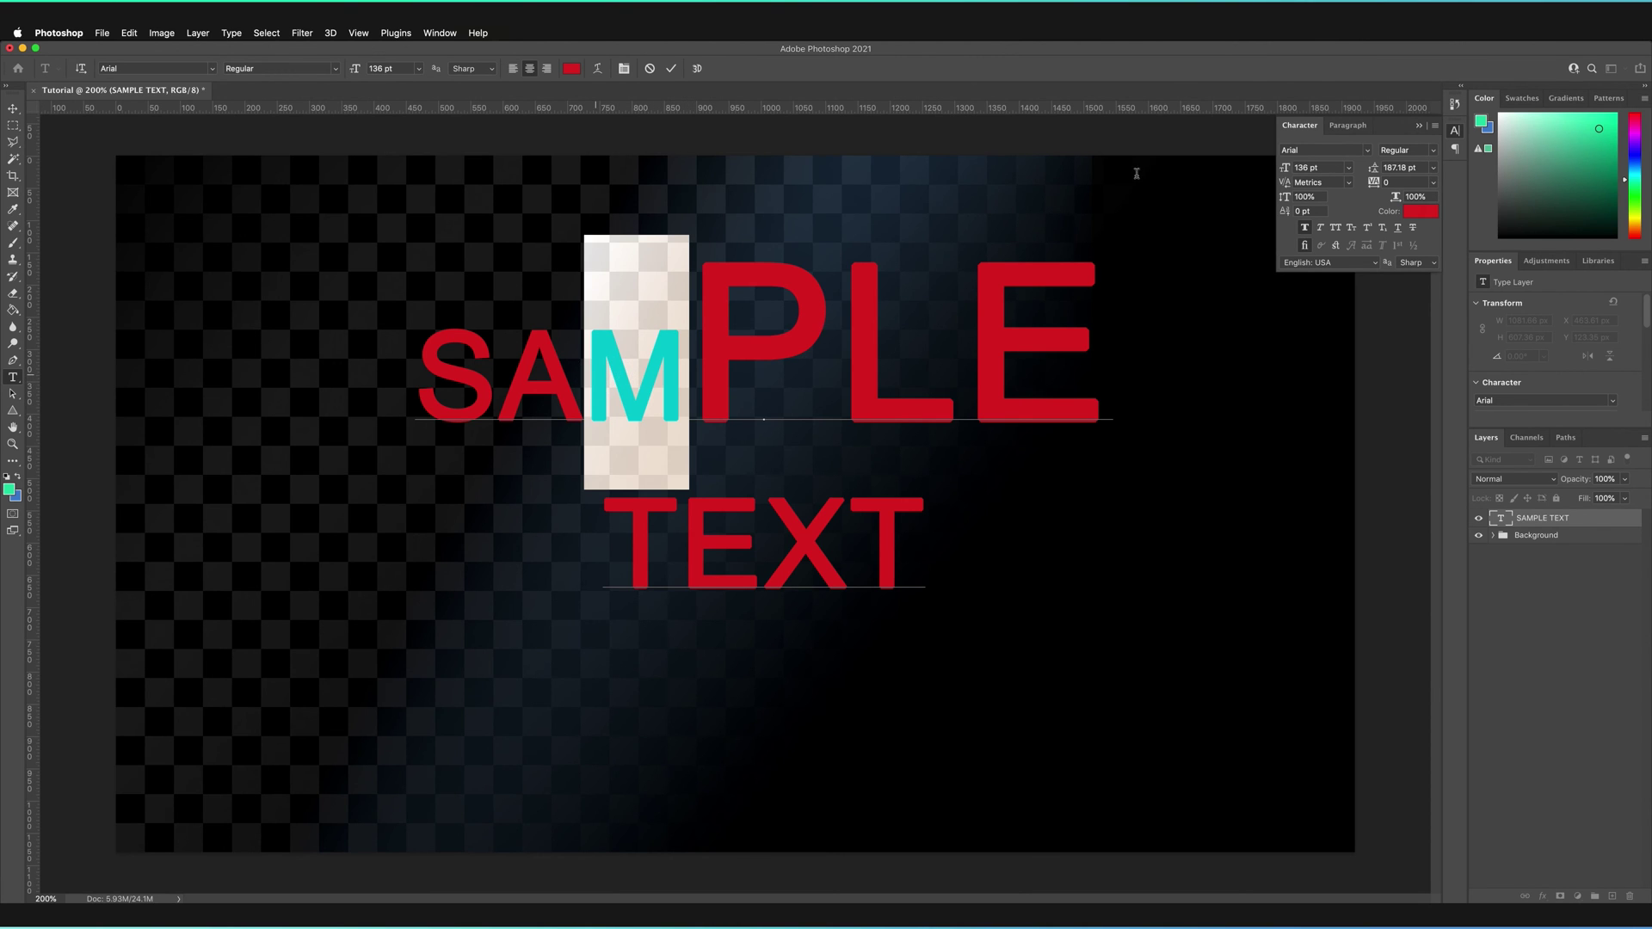
{"action": "left_click", "coordinate": [1420, 211]}
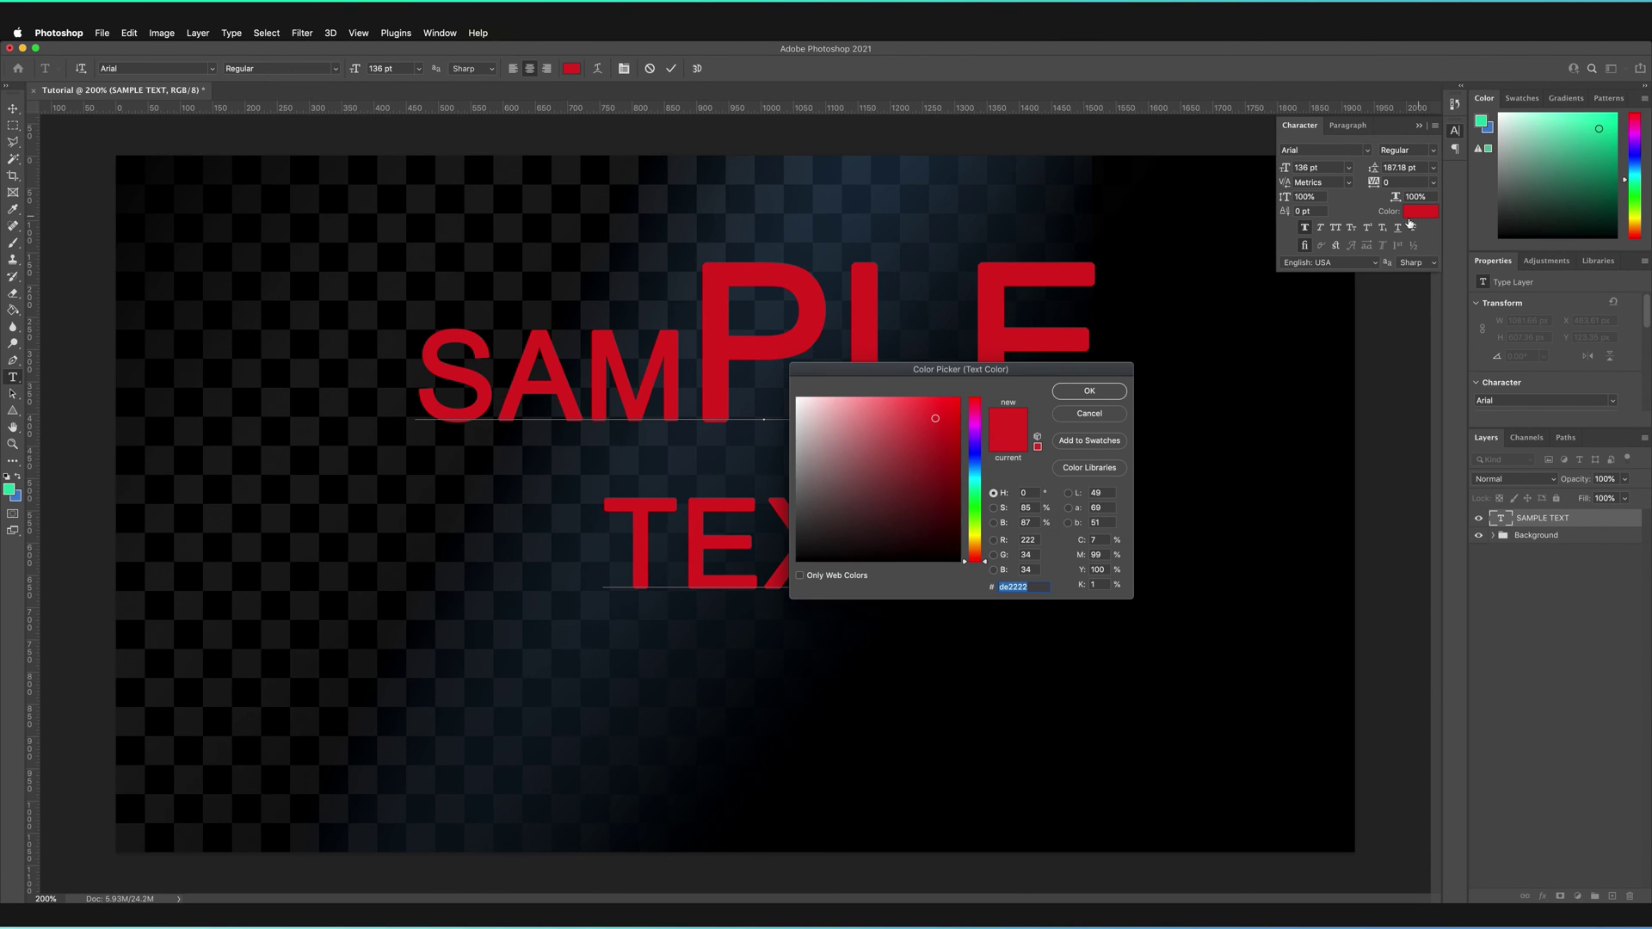
{"action": "left_click", "coordinate": [978, 493]}
{"action": "left_click", "coordinate": [1087, 390]}
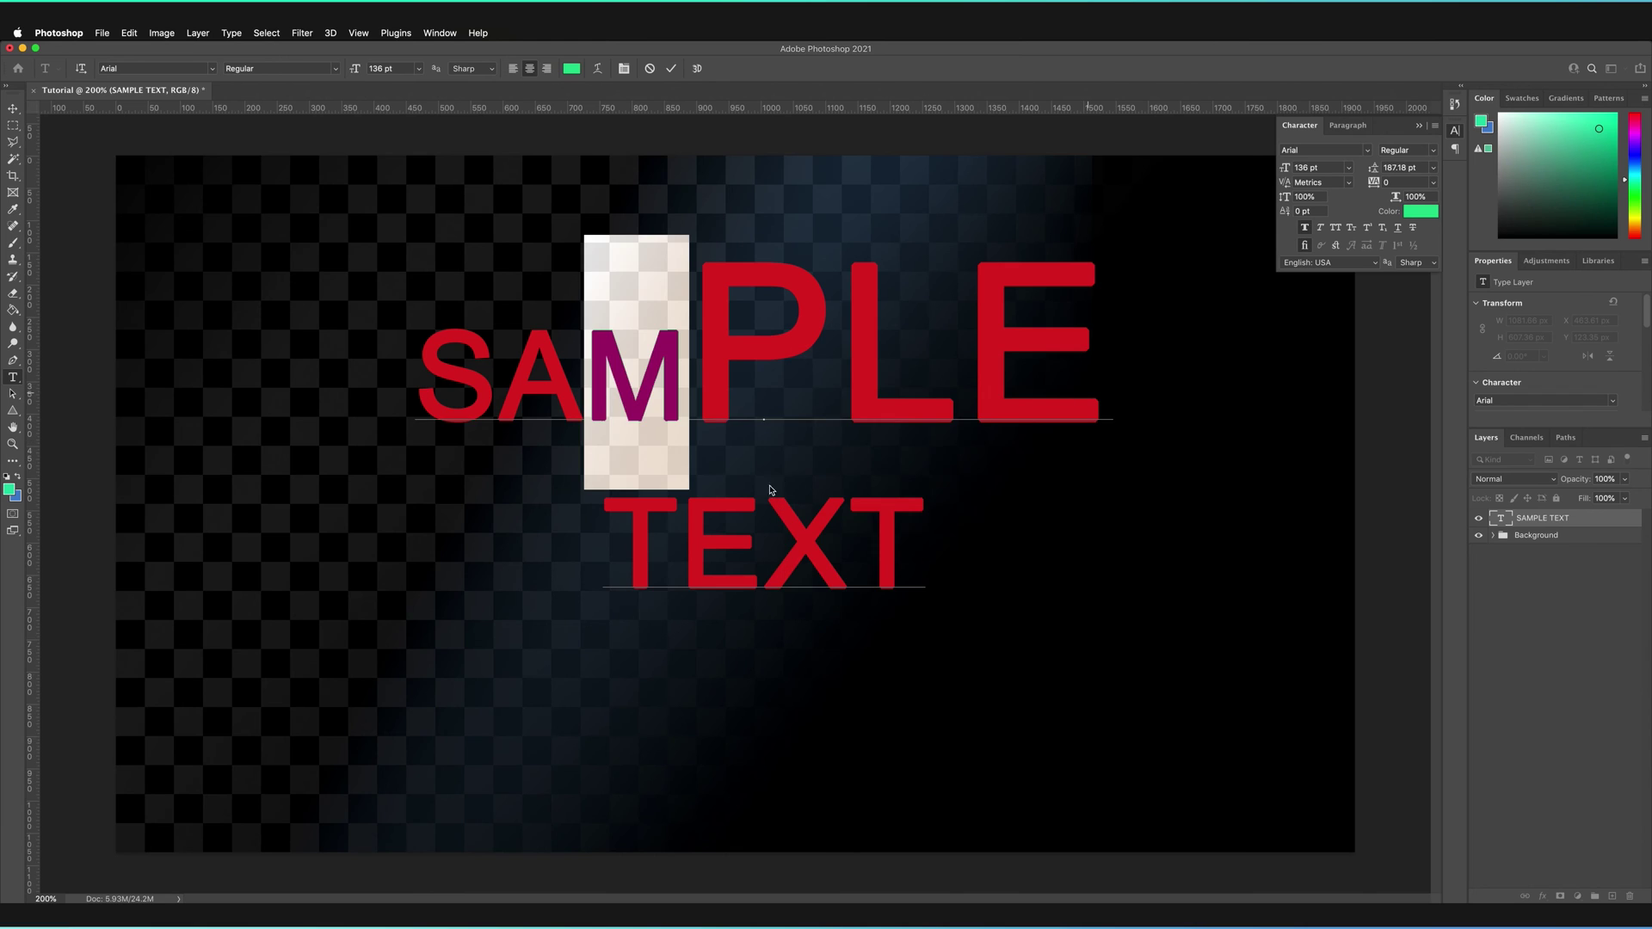
{"action": "left_click", "coordinate": [670, 68]}
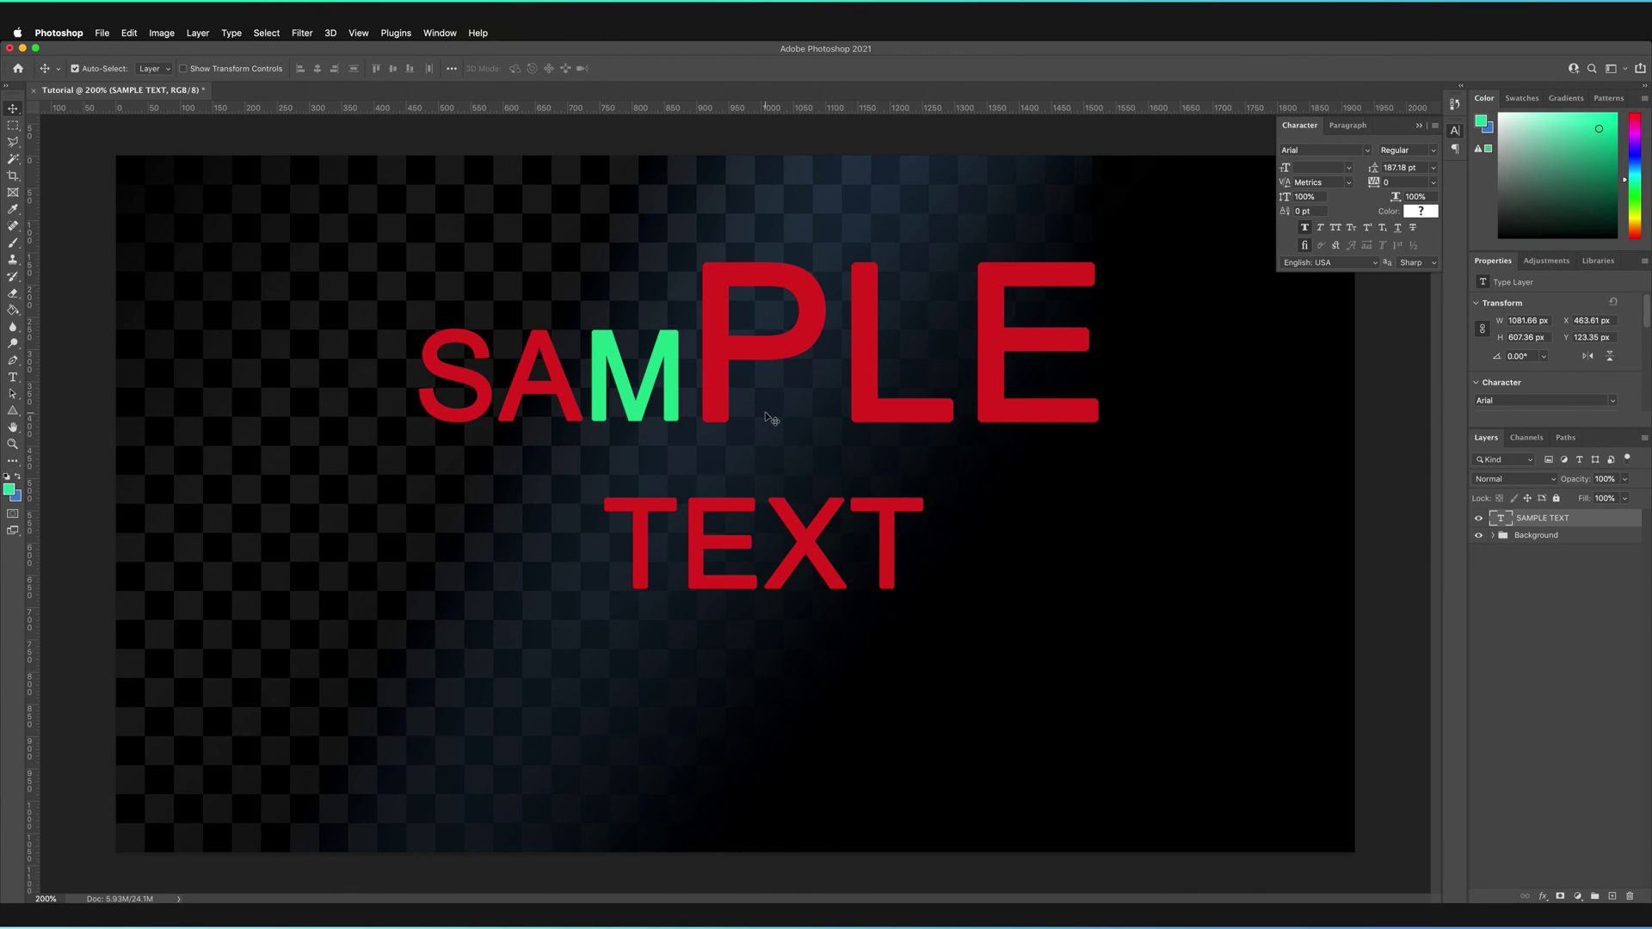
Undo the size and colour changes made to individual letters of "SAMPLE".
{"action": "key", "text": "super+z"}
{"action": "key", "text": "super+z"}
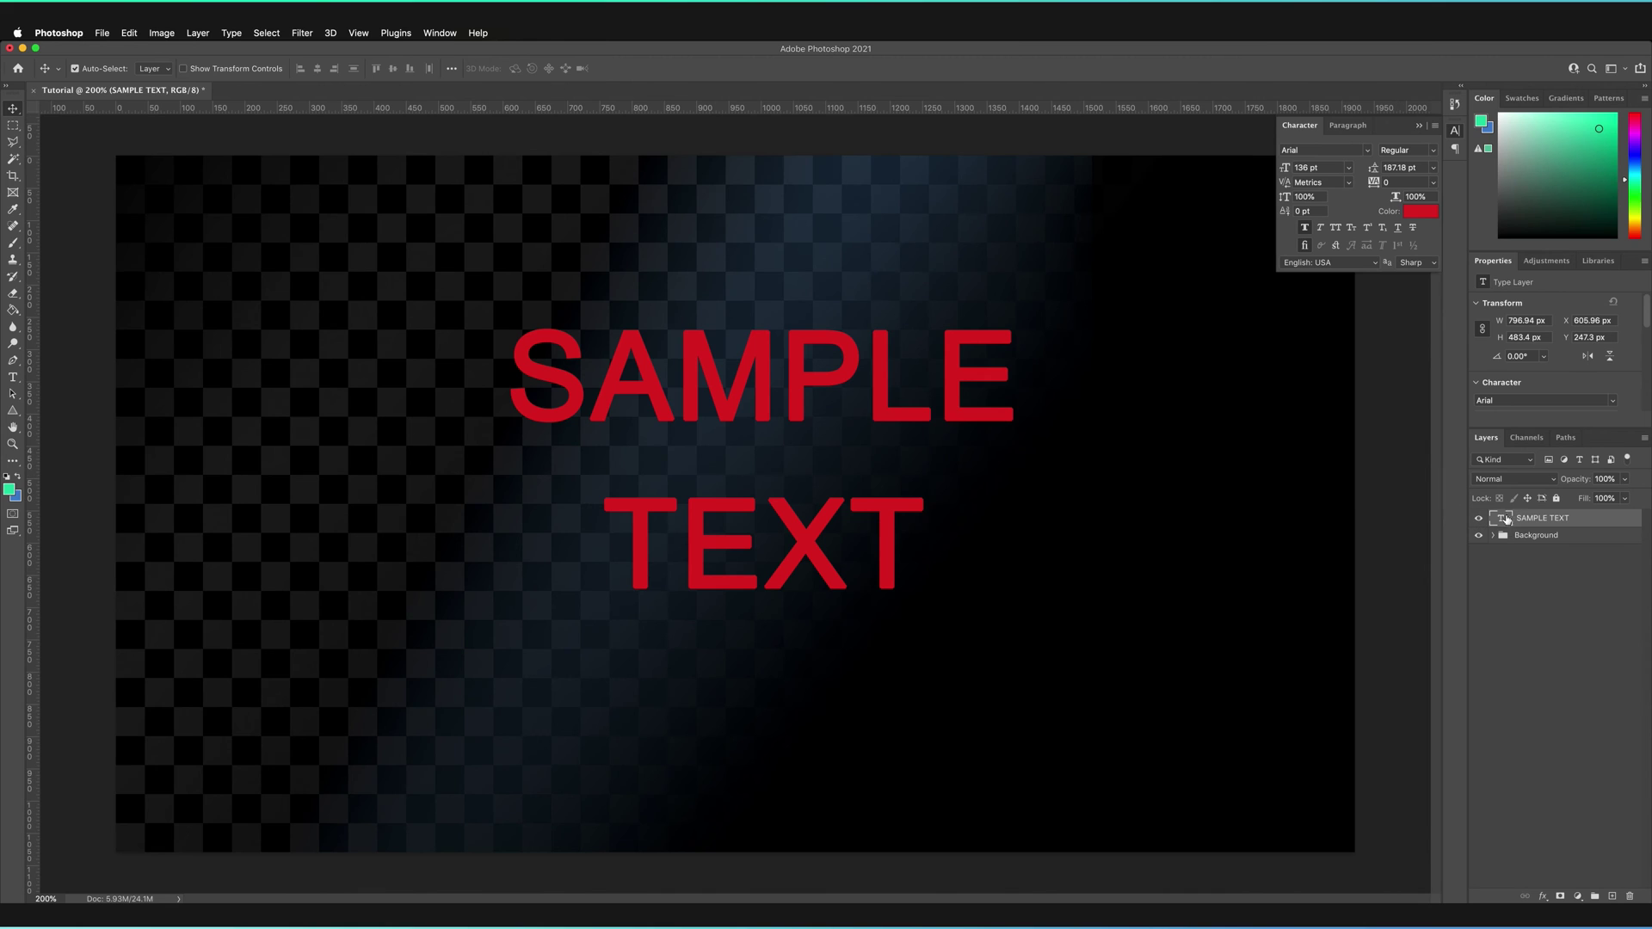
Reopen the SAMPLE TEXT layer for editing and set the leading between its two lines to 130 pt.
{"action": "double_click", "coordinate": [1502, 519]}
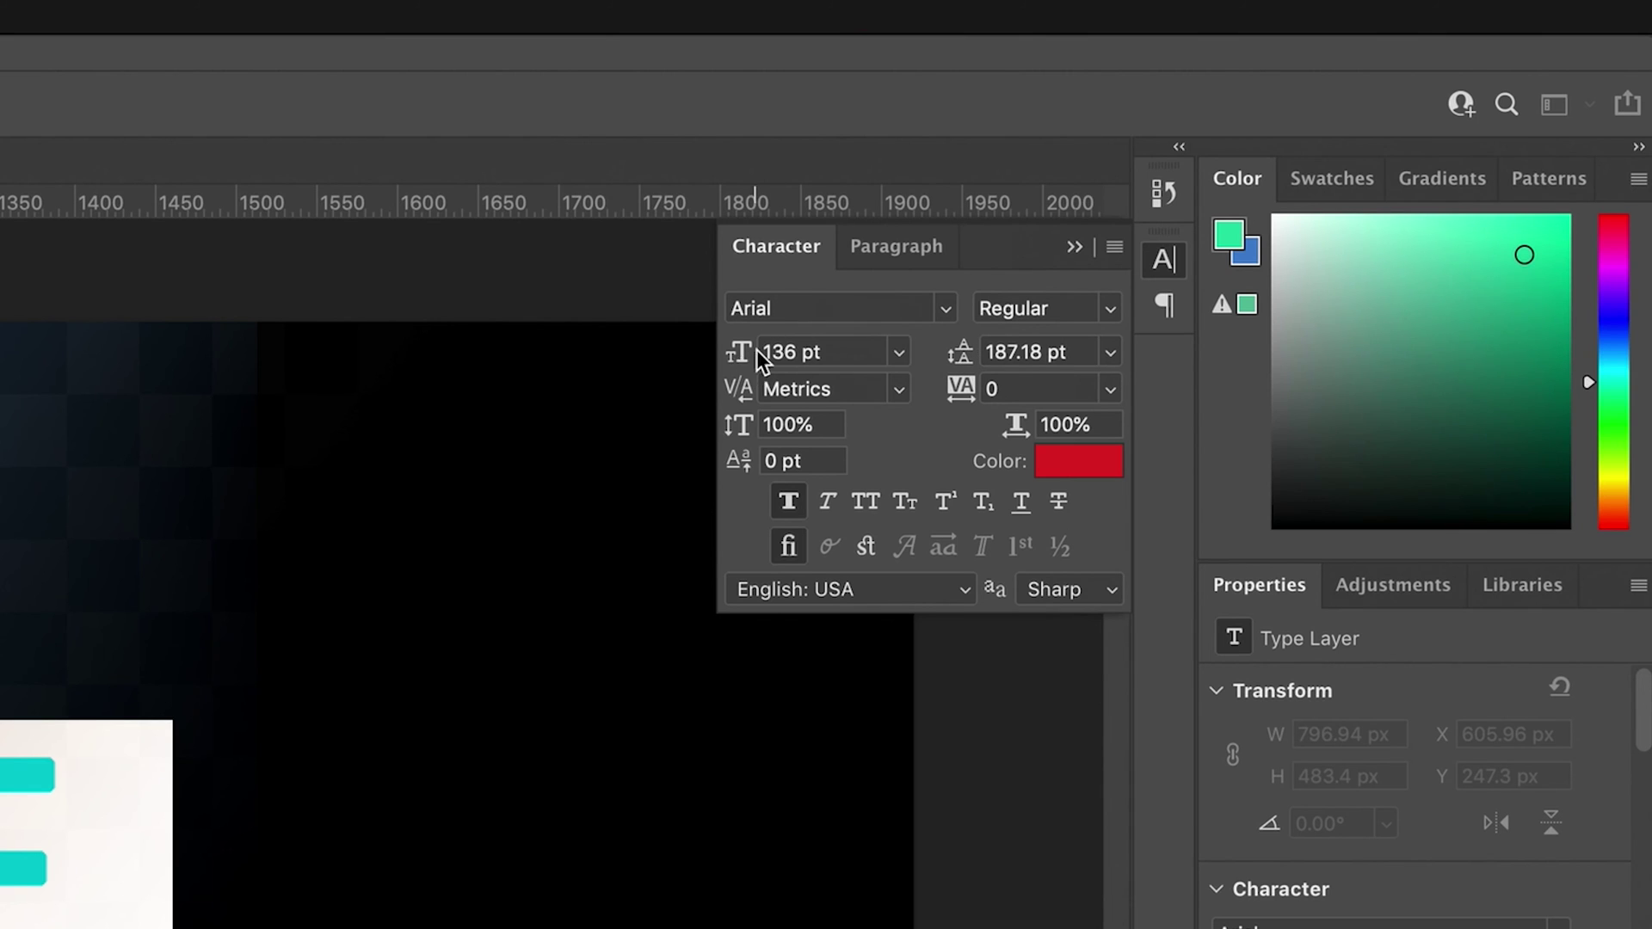
{"action": "mouse_move", "coordinate": [739, 360]}
{"action": "left_mouse_down"}
{"action": "mouse_move", "coordinate": [756, 359]}
{"action": "mouse_move", "coordinate": [735, 363]}
{"action": "left_mouse_up"}
{"action": "left_click_drag", "start_coordinate": [960, 361], "coordinate": [1108, 368]}
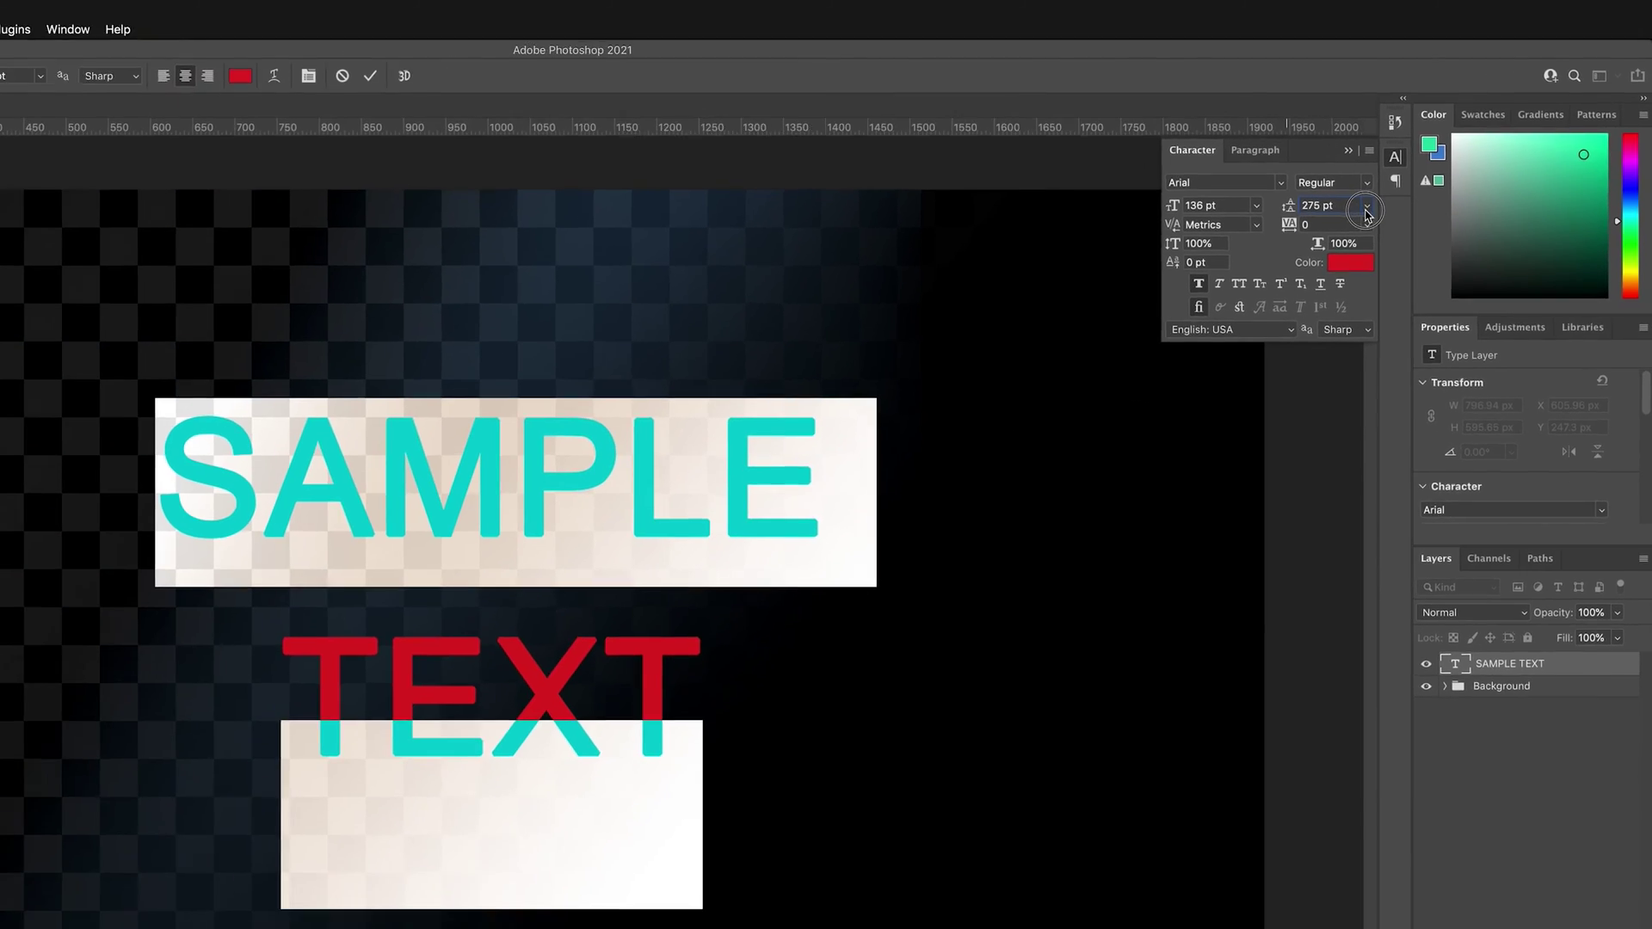
{"action": "scroll", "coordinate": [1367, 215], "scroll_direction": "up", "scroll_amount": 11}
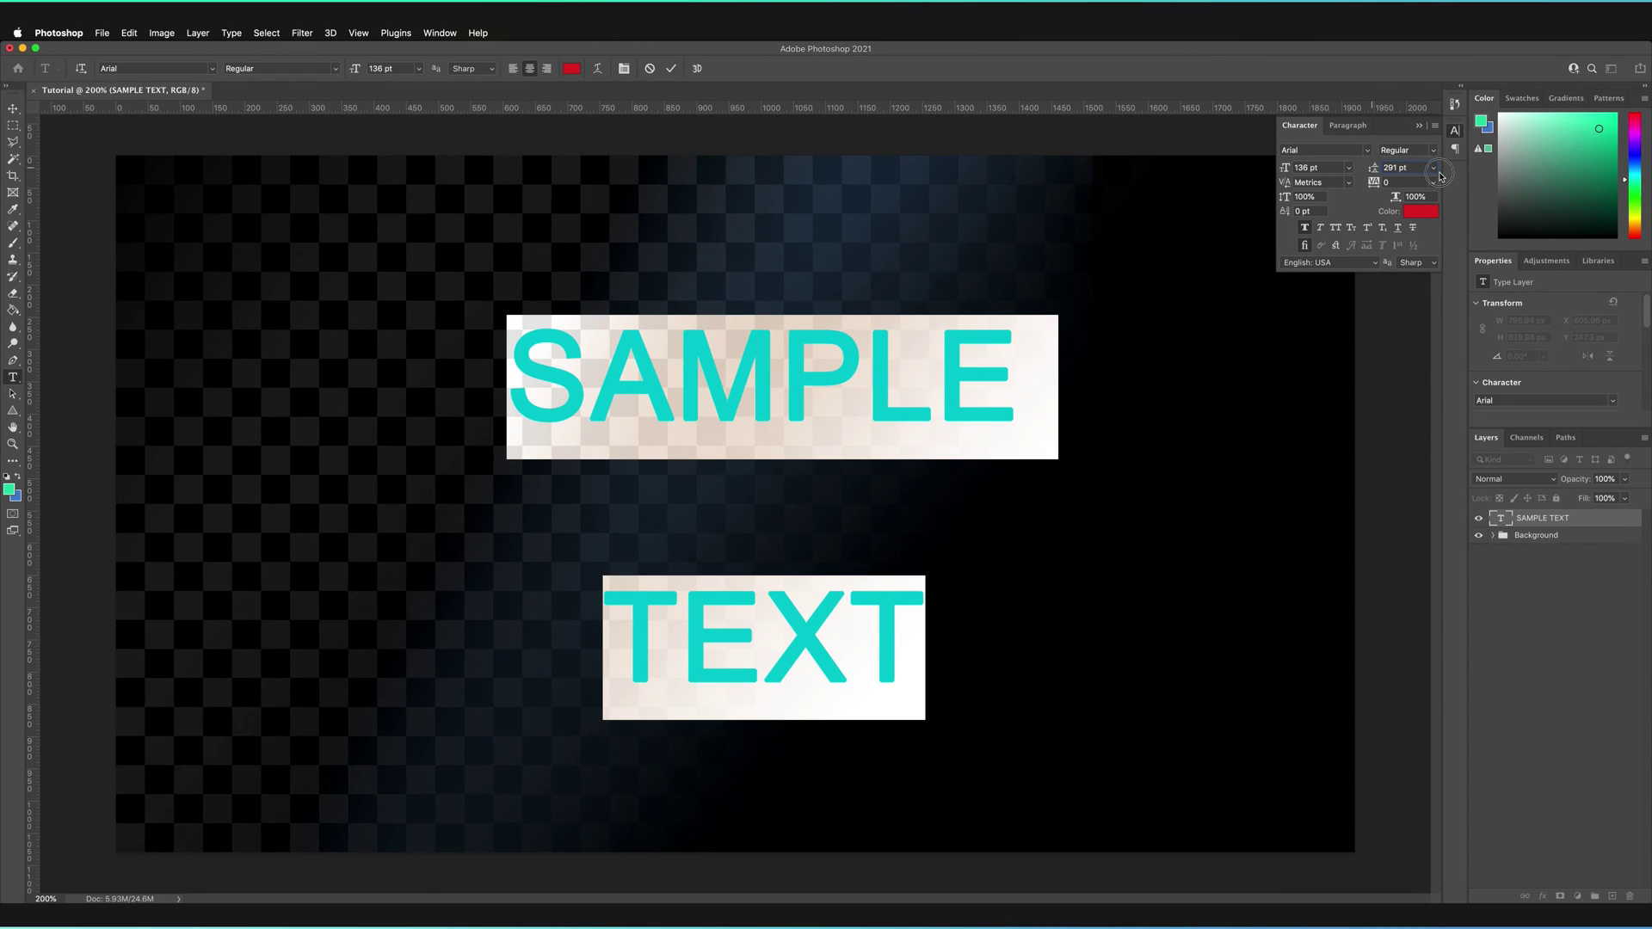
{"action": "left_click_drag", "start_coordinate": [1408, 178], "coordinate": [1316, 190]}
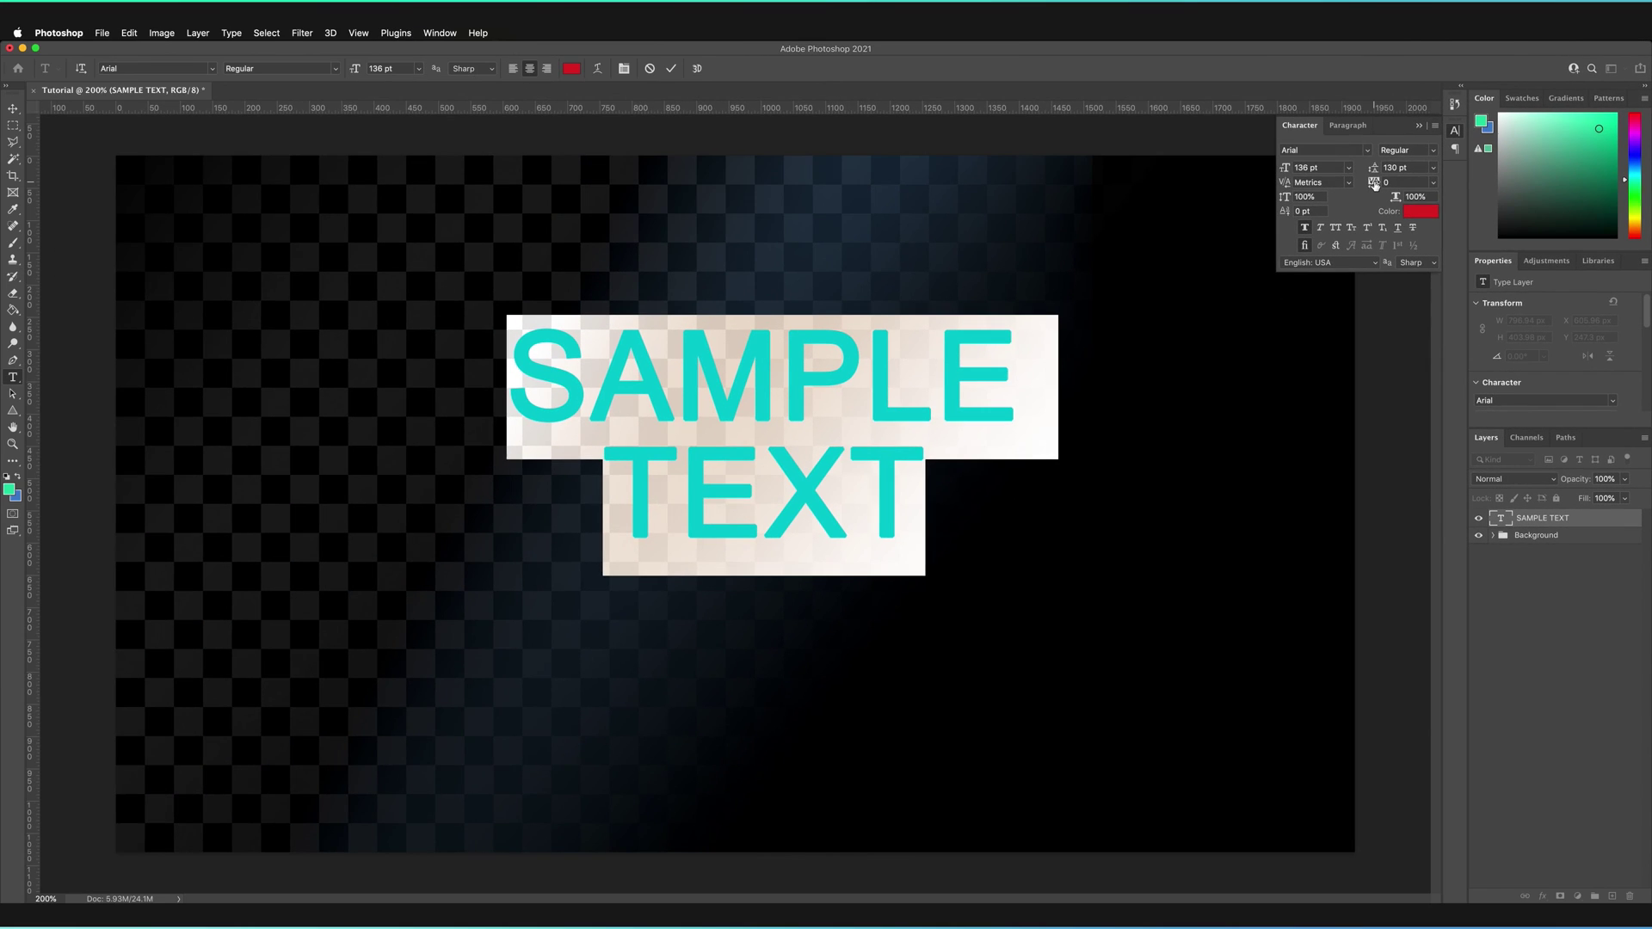
Try a much wider tracking on the whole text, and reset the tracking to 0.
{"action": "left_click_drag", "start_coordinate": [1374, 186], "coordinate": [1392, 184]}
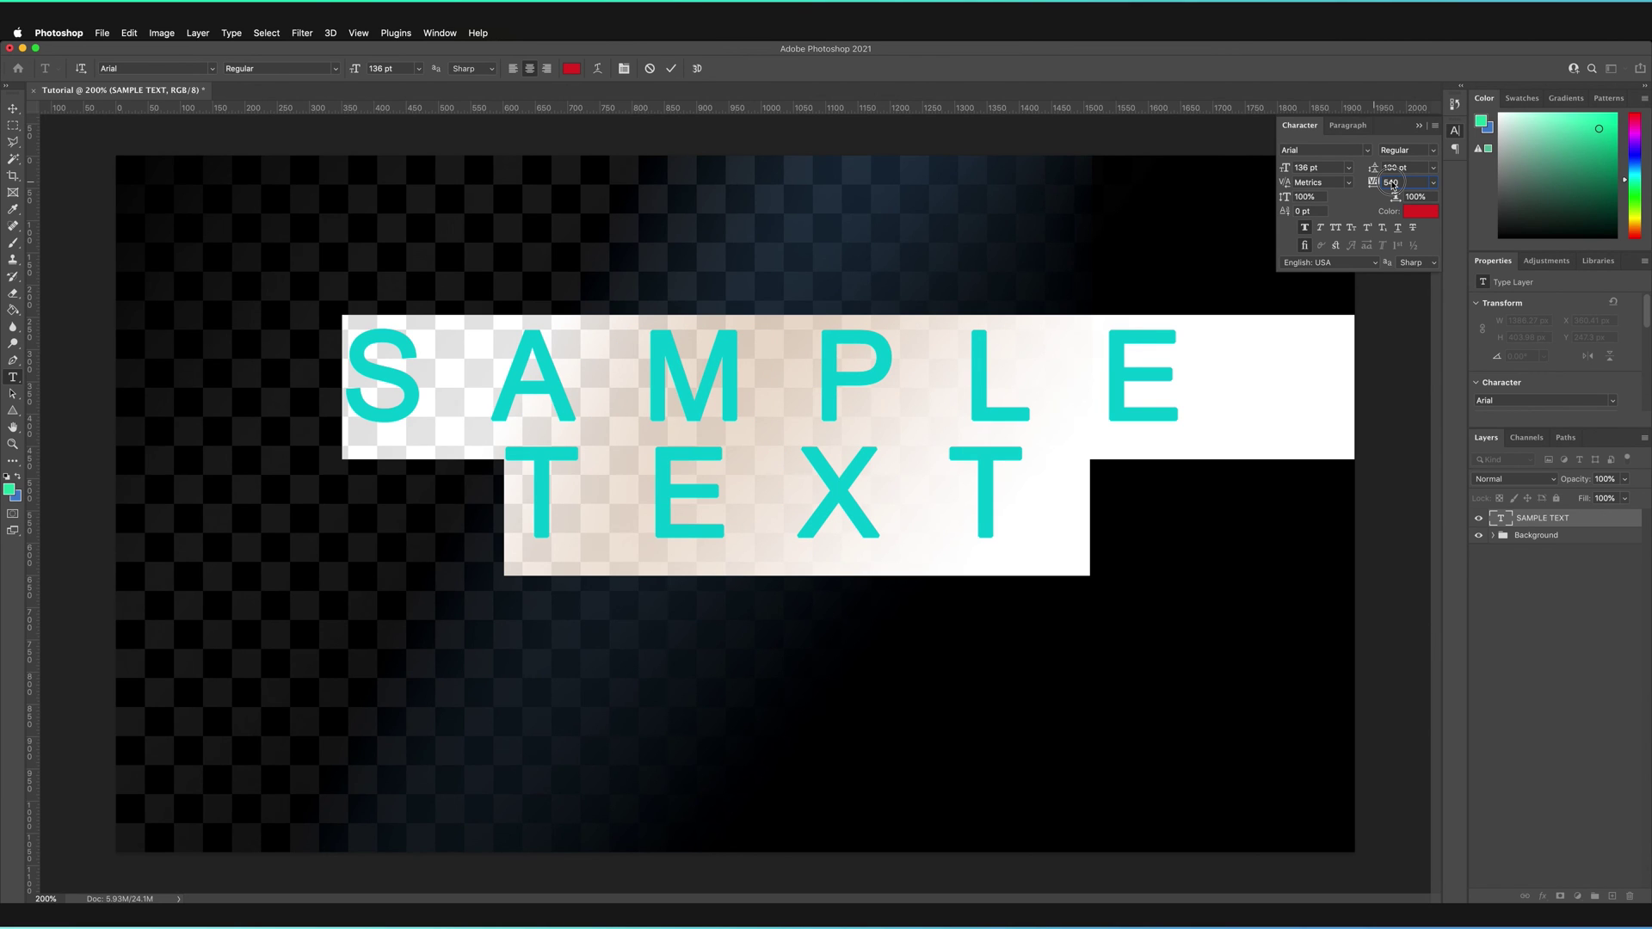
{"action": "left_click_drag", "start_coordinate": [1392, 185], "coordinate": [1375, 184]}
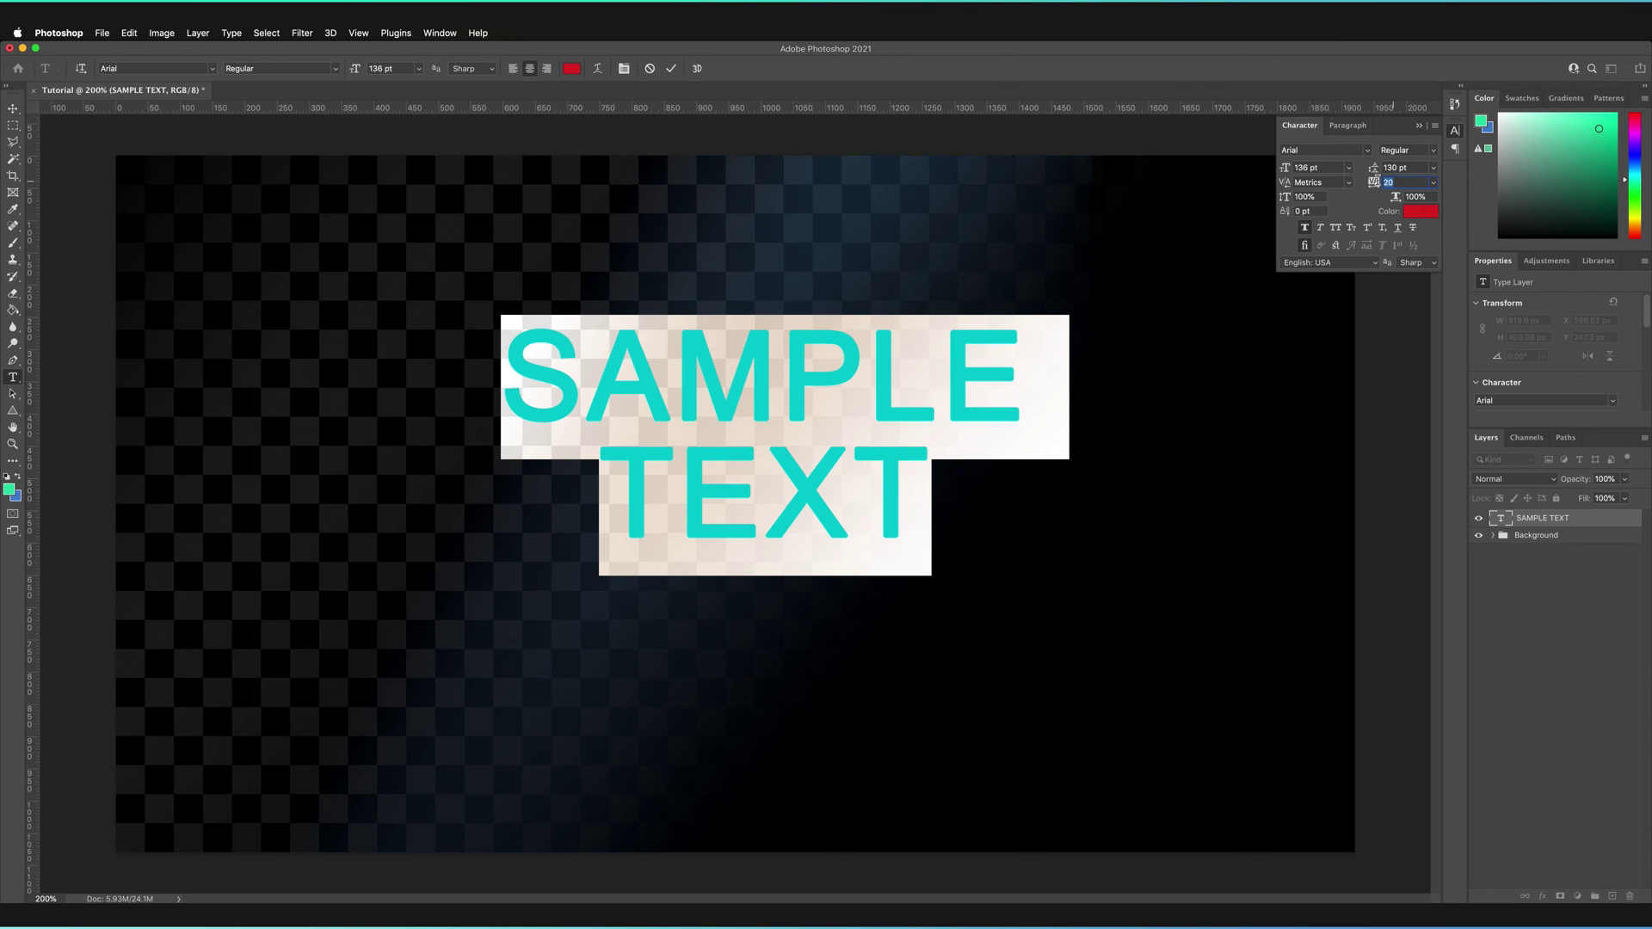
{"action": "left_click", "coordinate": [1382, 183]}
{"action": "key", "text": "Return"}
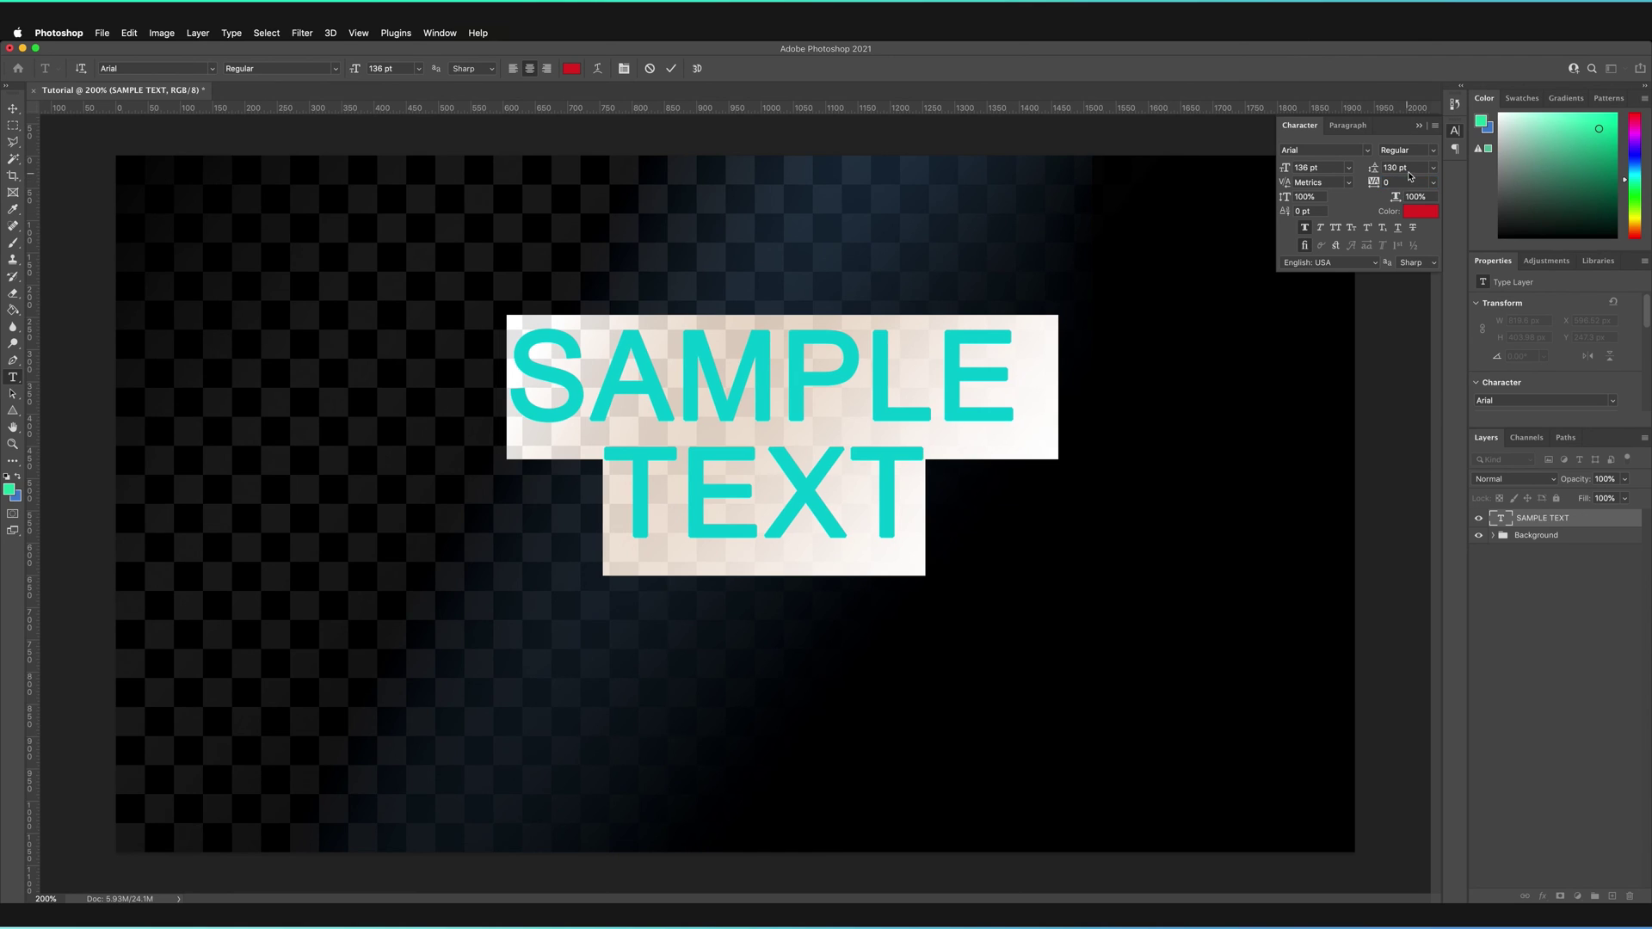
{"action": "left_click_drag", "start_coordinate": [1377, 183], "coordinate": [1376, 185]}
Select only the letter "E" in "SAMPLE", narrow its horizontal scale to 40%, and reset it to 100%.
{"action": "left_click", "coordinate": [949, 378]}
{"action": "double_click", "coordinate": [950, 378]}
{"action": "left_click", "coordinate": [1006, 372]}
{"action": "left_click_drag", "start_coordinate": [1006, 373], "coordinate": [950, 374]}
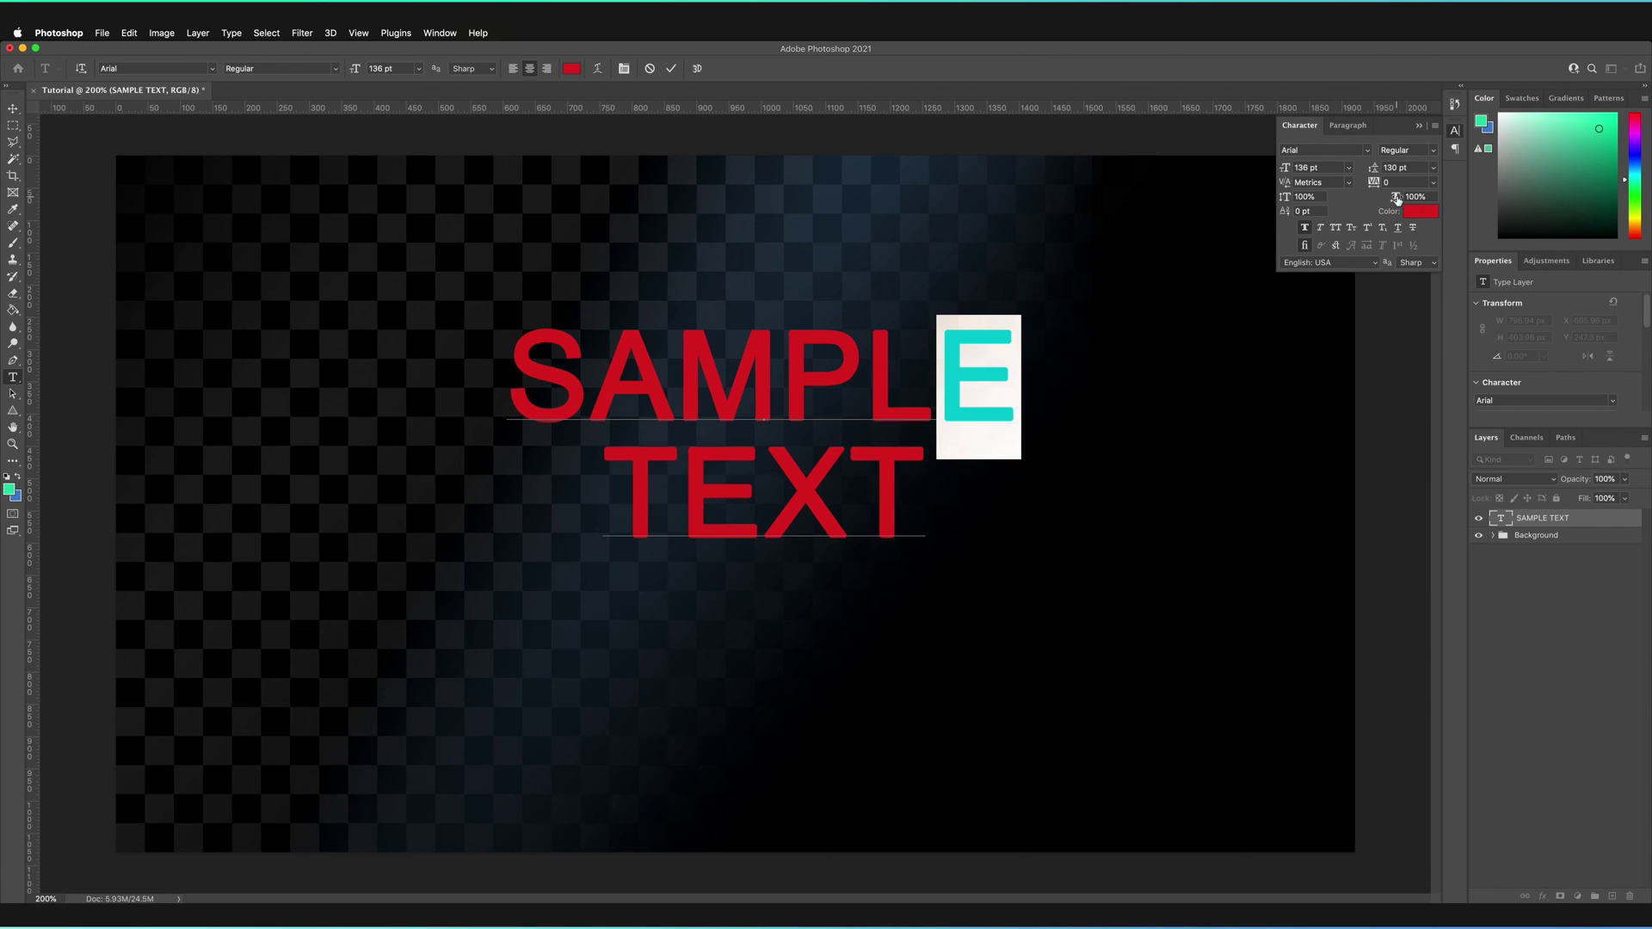
{"action": "mouse_move", "coordinate": [1395, 201]}
{"action": "left_mouse_down"}
{"action": "mouse_move", "coordinate": [1442, 198]}
{"action": "mouse_move", "coordinate": [1380, 203]}
{"action": "left_mouse_up"}
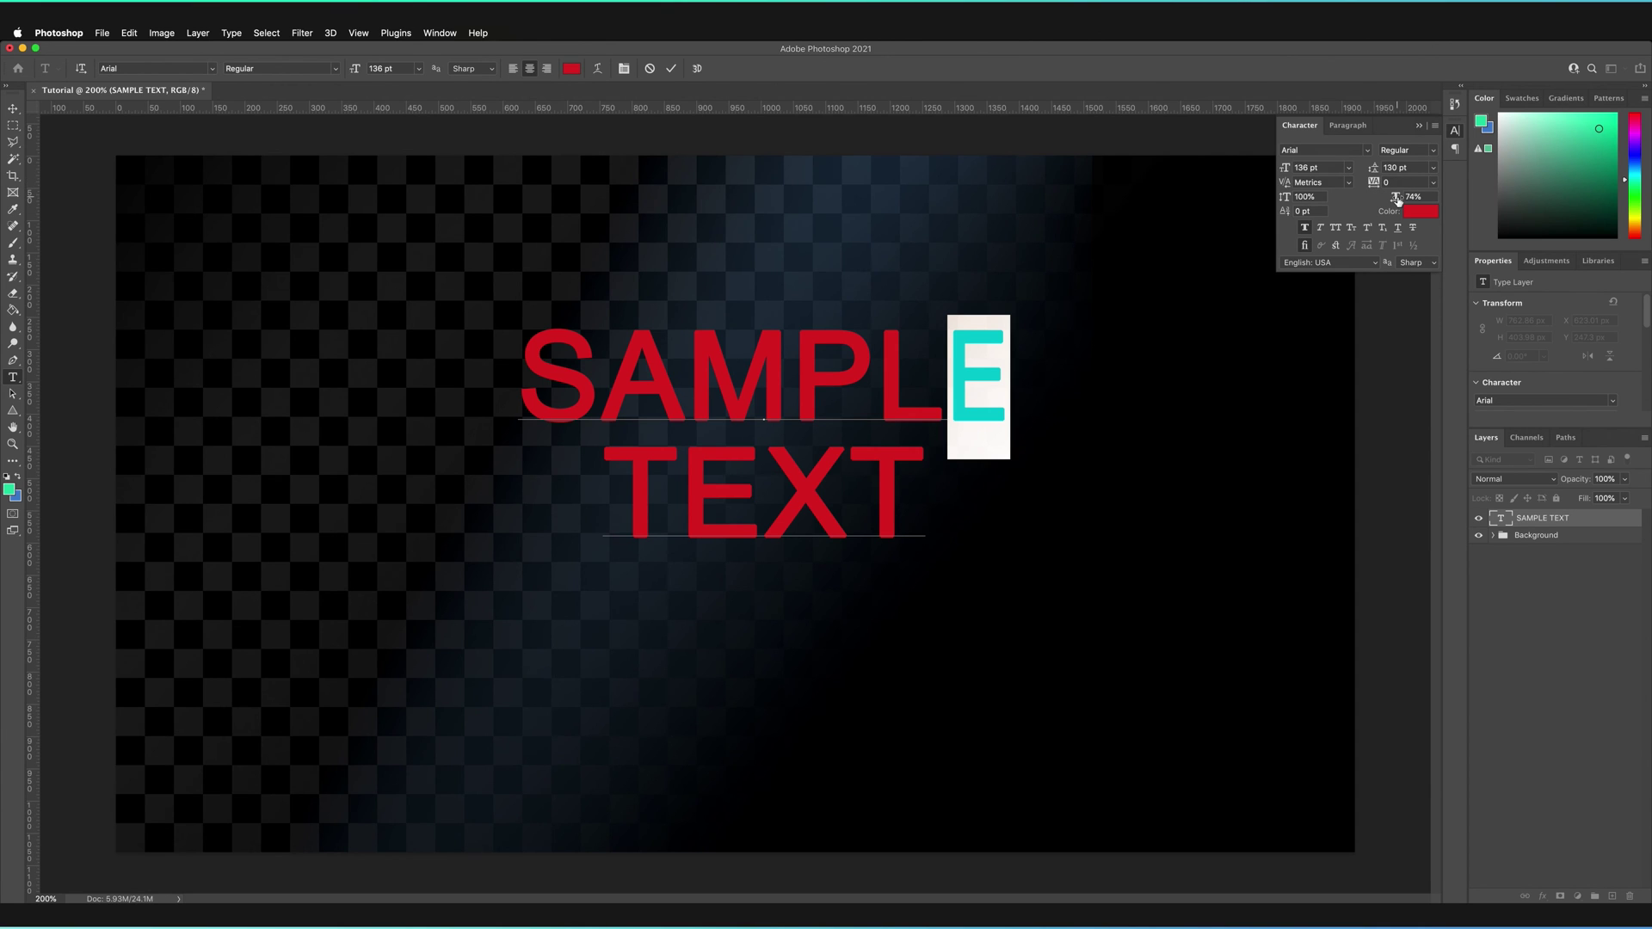
{"action": "mouse_move", "coordinate": [1395, 200]}
{"action": "left_mouse_down"}
{"action": "mouse_move", "coordinate": [1452, 204]}
{"action": "mouse_move", "coordinate": [1317, 209]}
{"action": "mouse_move", "coordinate": [1415, 197]}
{"action": "left_mouse_up"}
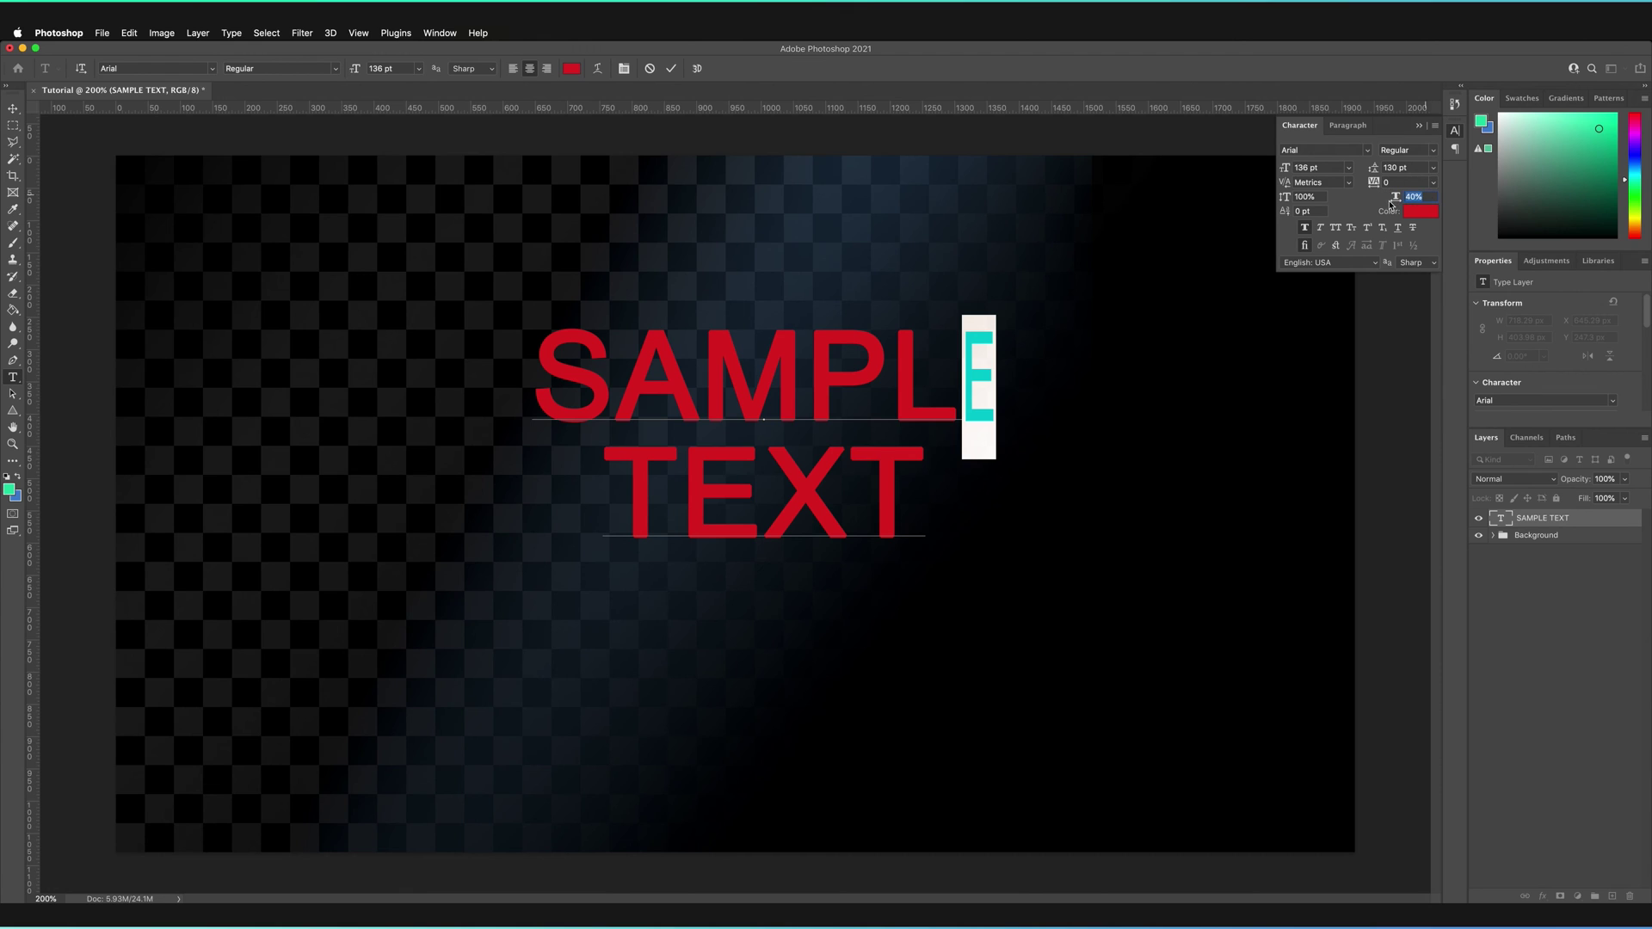
{"action": "type", "text": "100"}
{"action": "key", "text": "Return"}
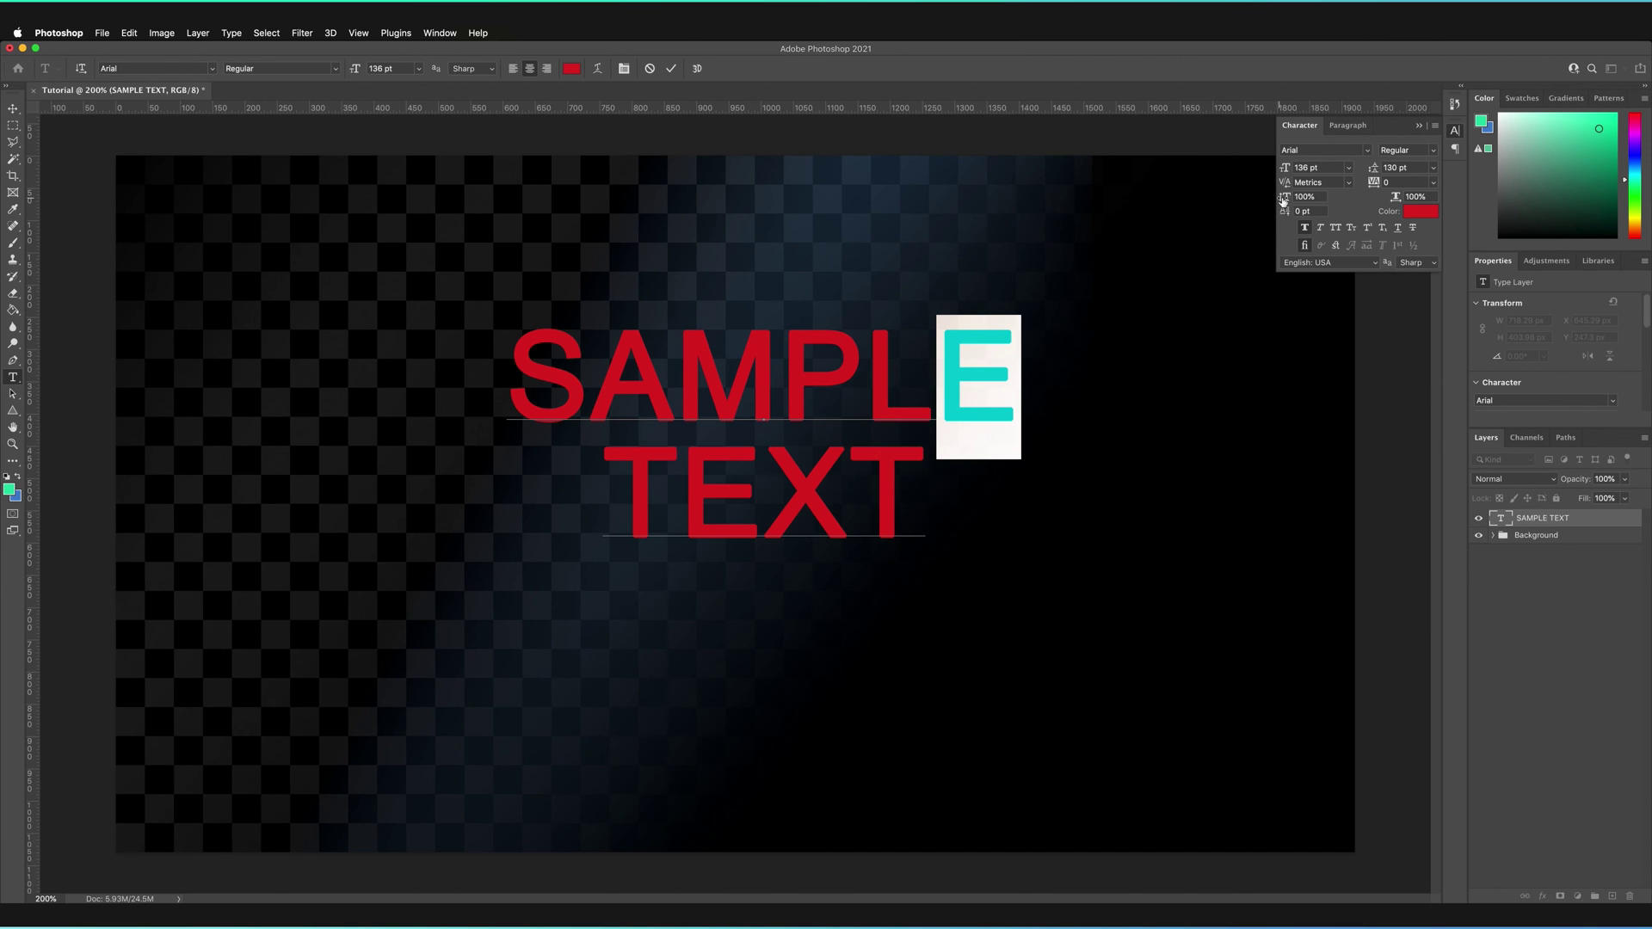
Reduce the vertical scale of the selected "E" to 73%, and reset it to 100%.
{"action": "left_click_drag", "start_coordinate": [1282, 202], "coordinate": [1241, 203]}
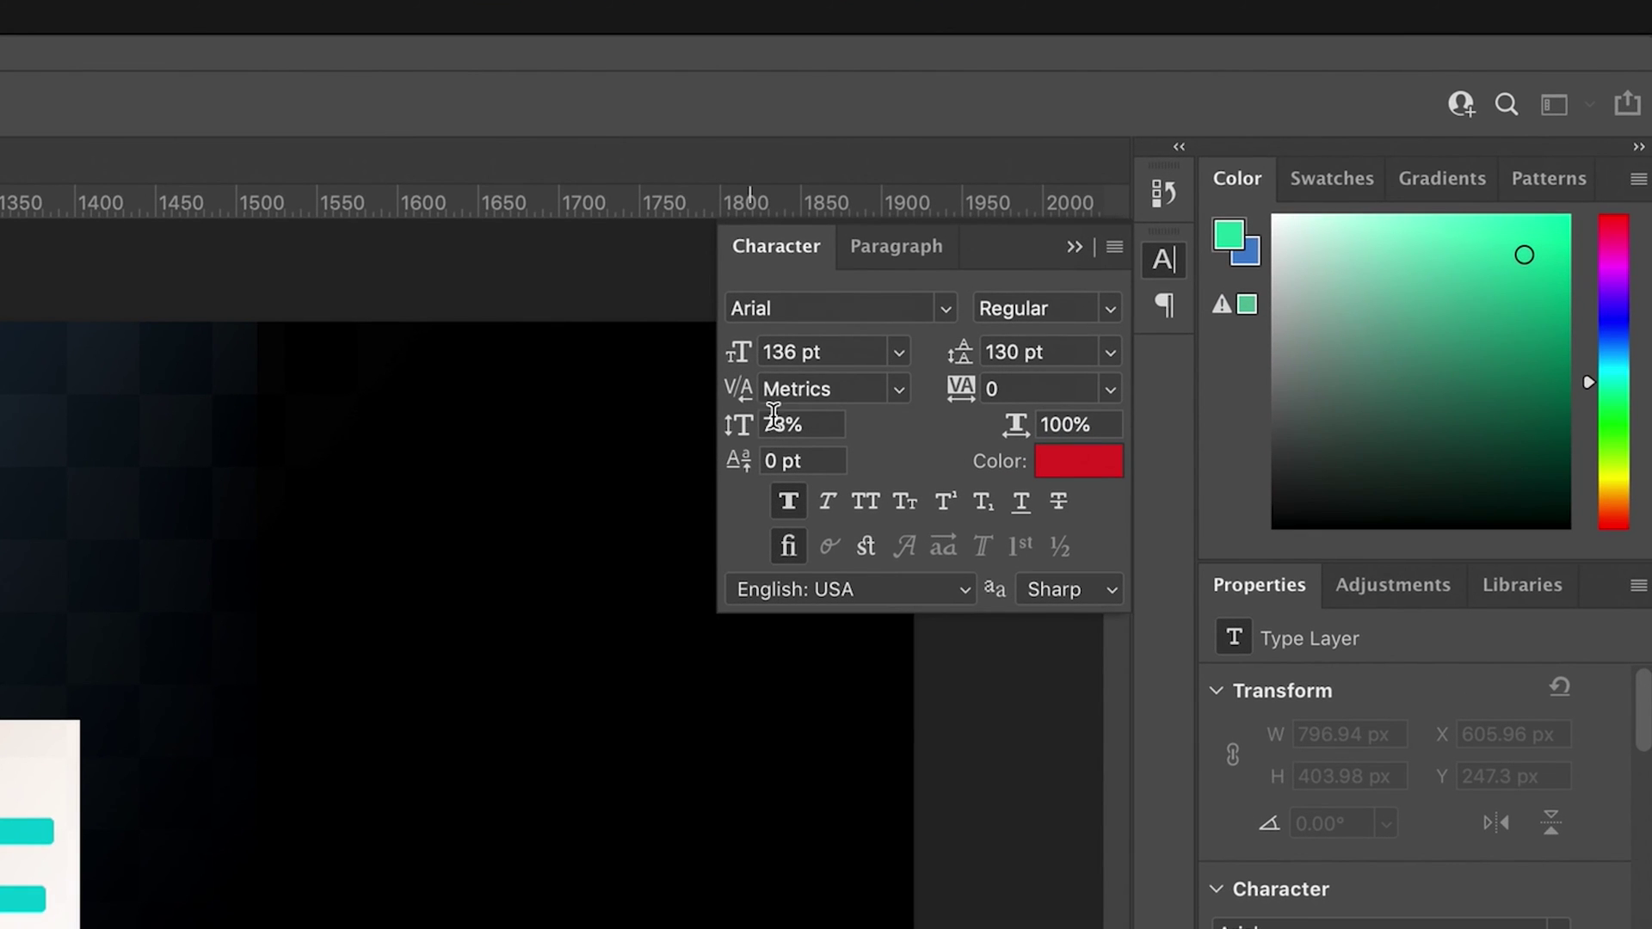
{"action": "left_click", "coordinate": [790, 430]}
{"action": "type", "text": "100"}
{"action": "key", "text": "Return"}
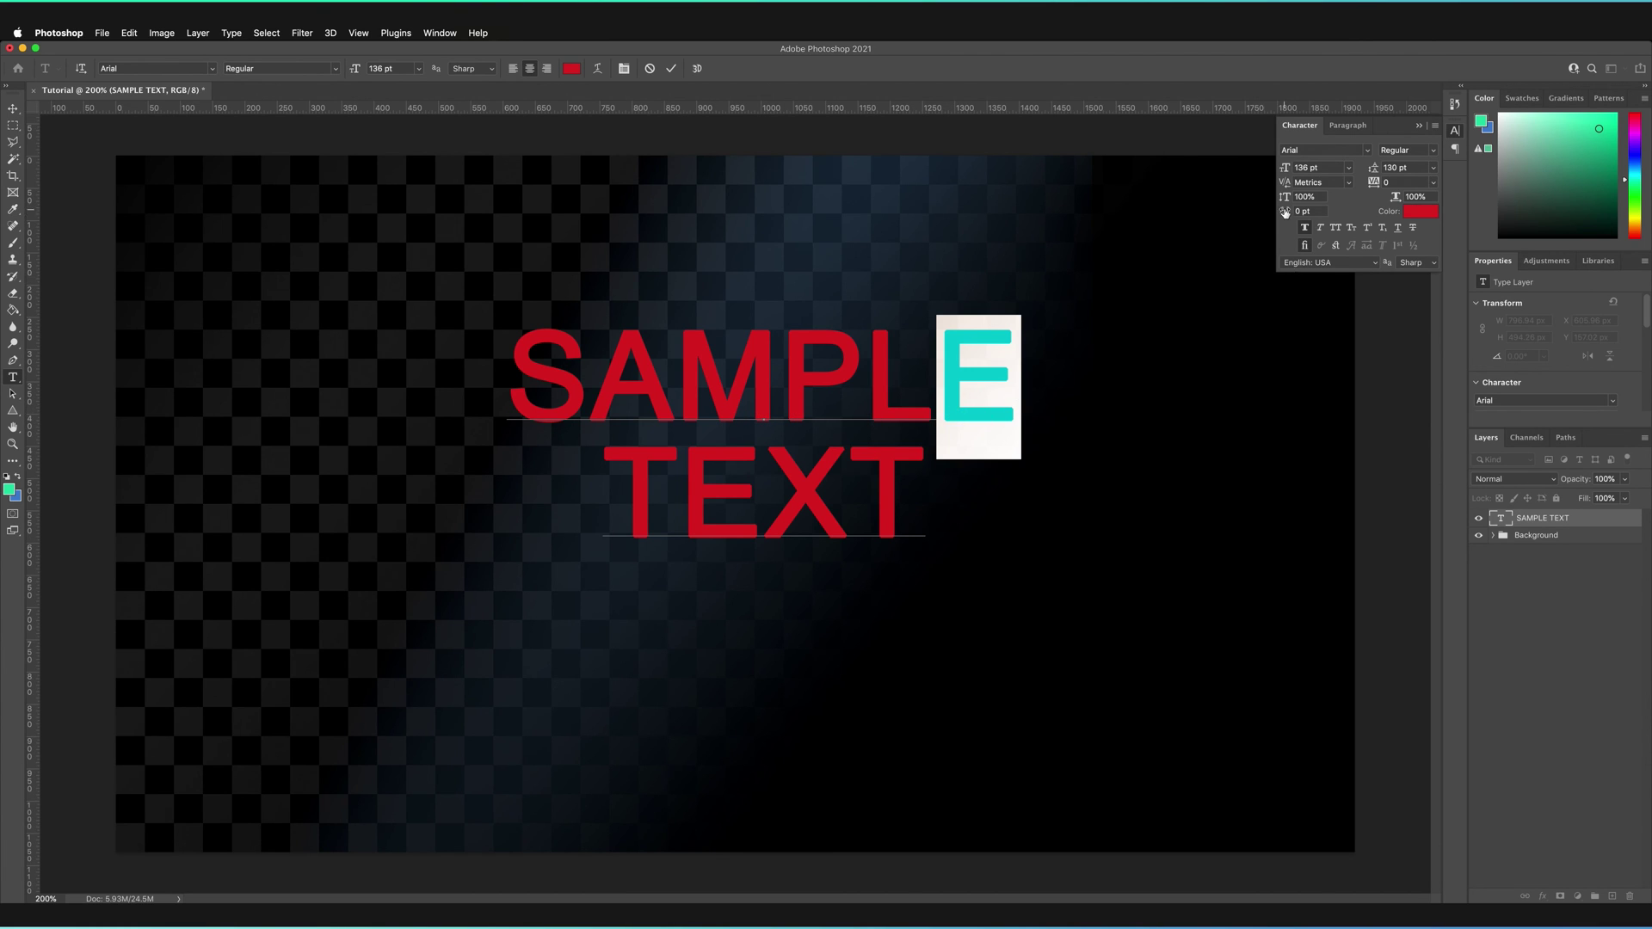
Shift the baseline of the letter "E" up to 69 pt and down to -87 pt, and reset it to 0.
{"action": "left_click_drag", "start_coordinate": [1285, 211], "coordinate": [1338, 206]}
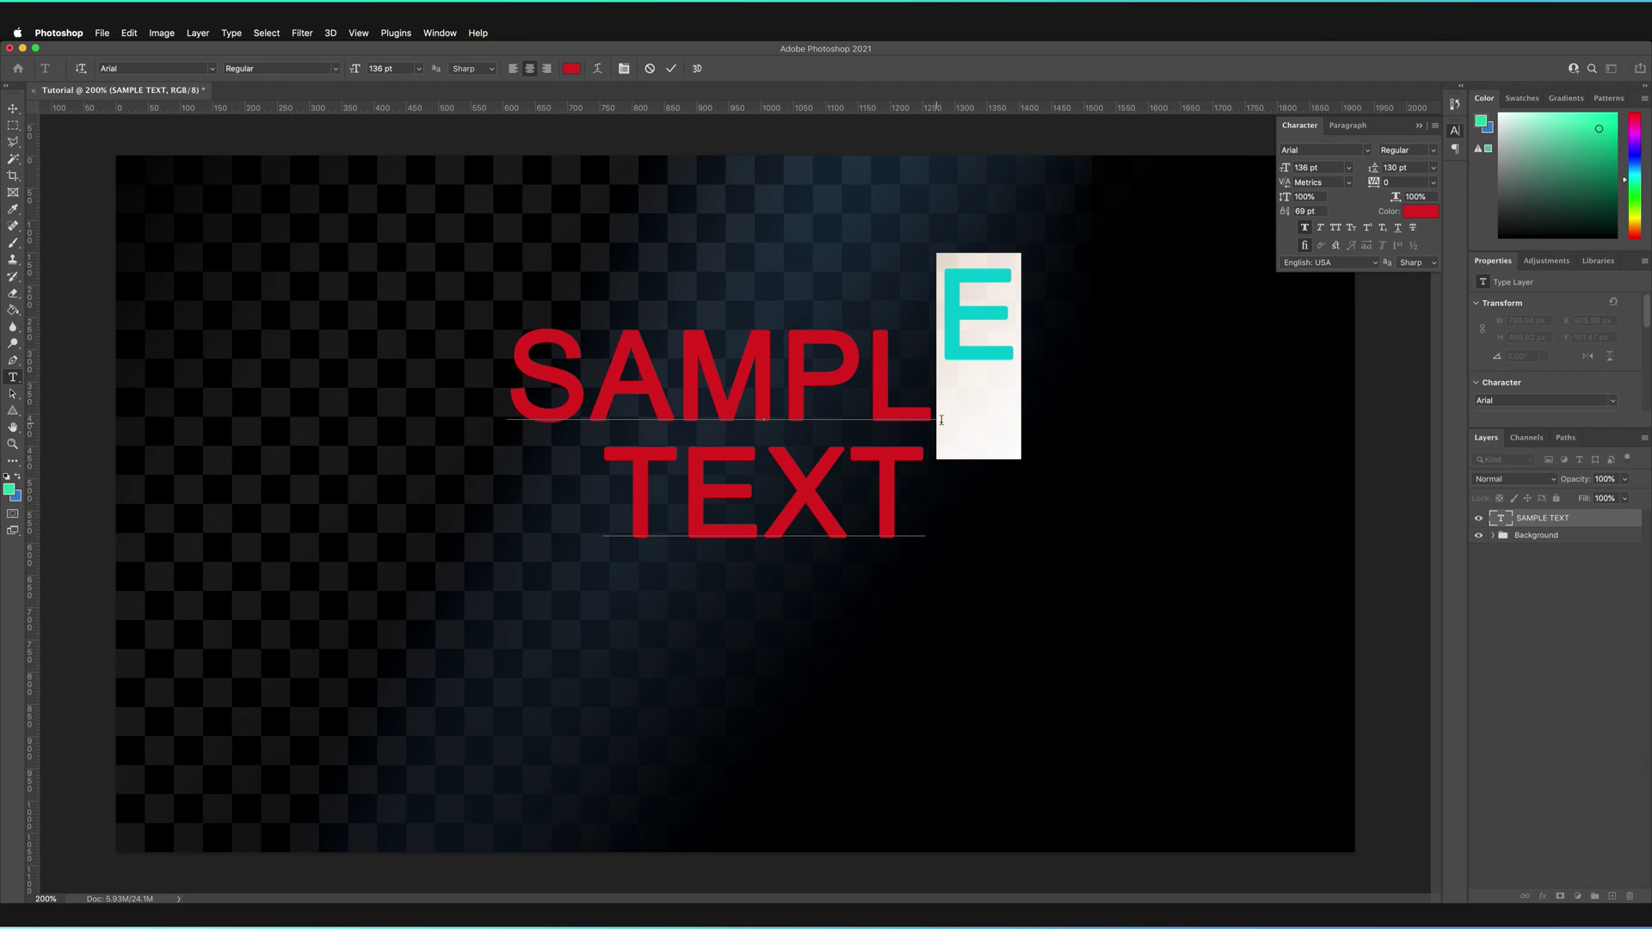
{"action": "left_click_drag", "start_coordinate": [1285, 211], "coordinate": [1179, 230]}
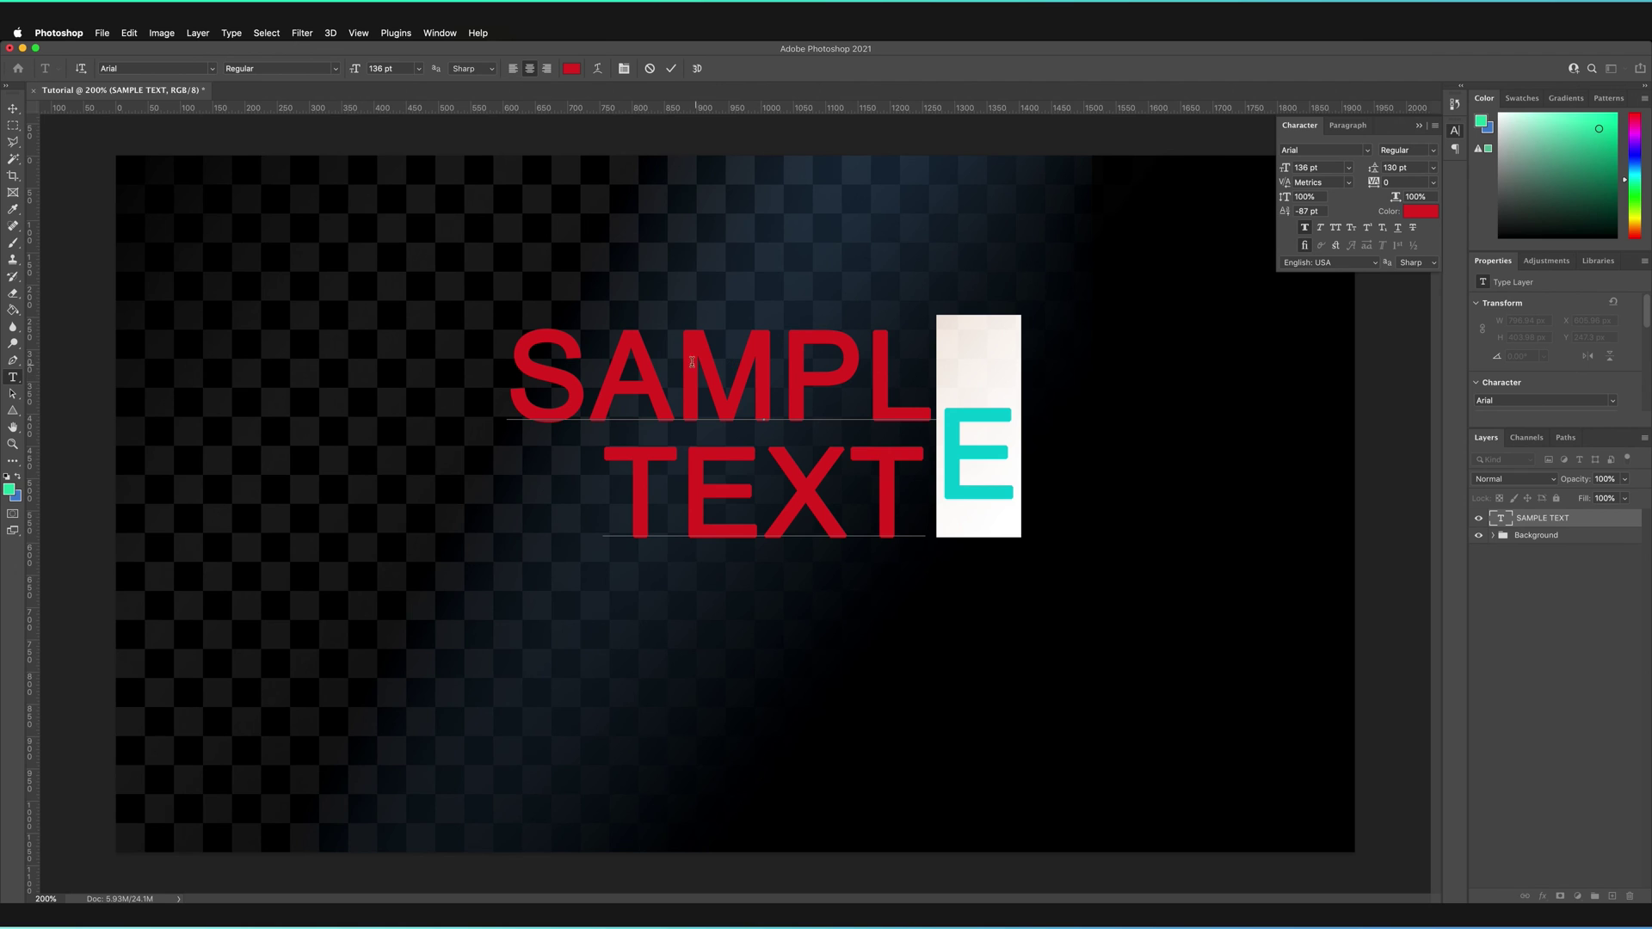
{"action": "double_click", "coordinate": [1307, 211]}
{"action": "type", "text": "0"}
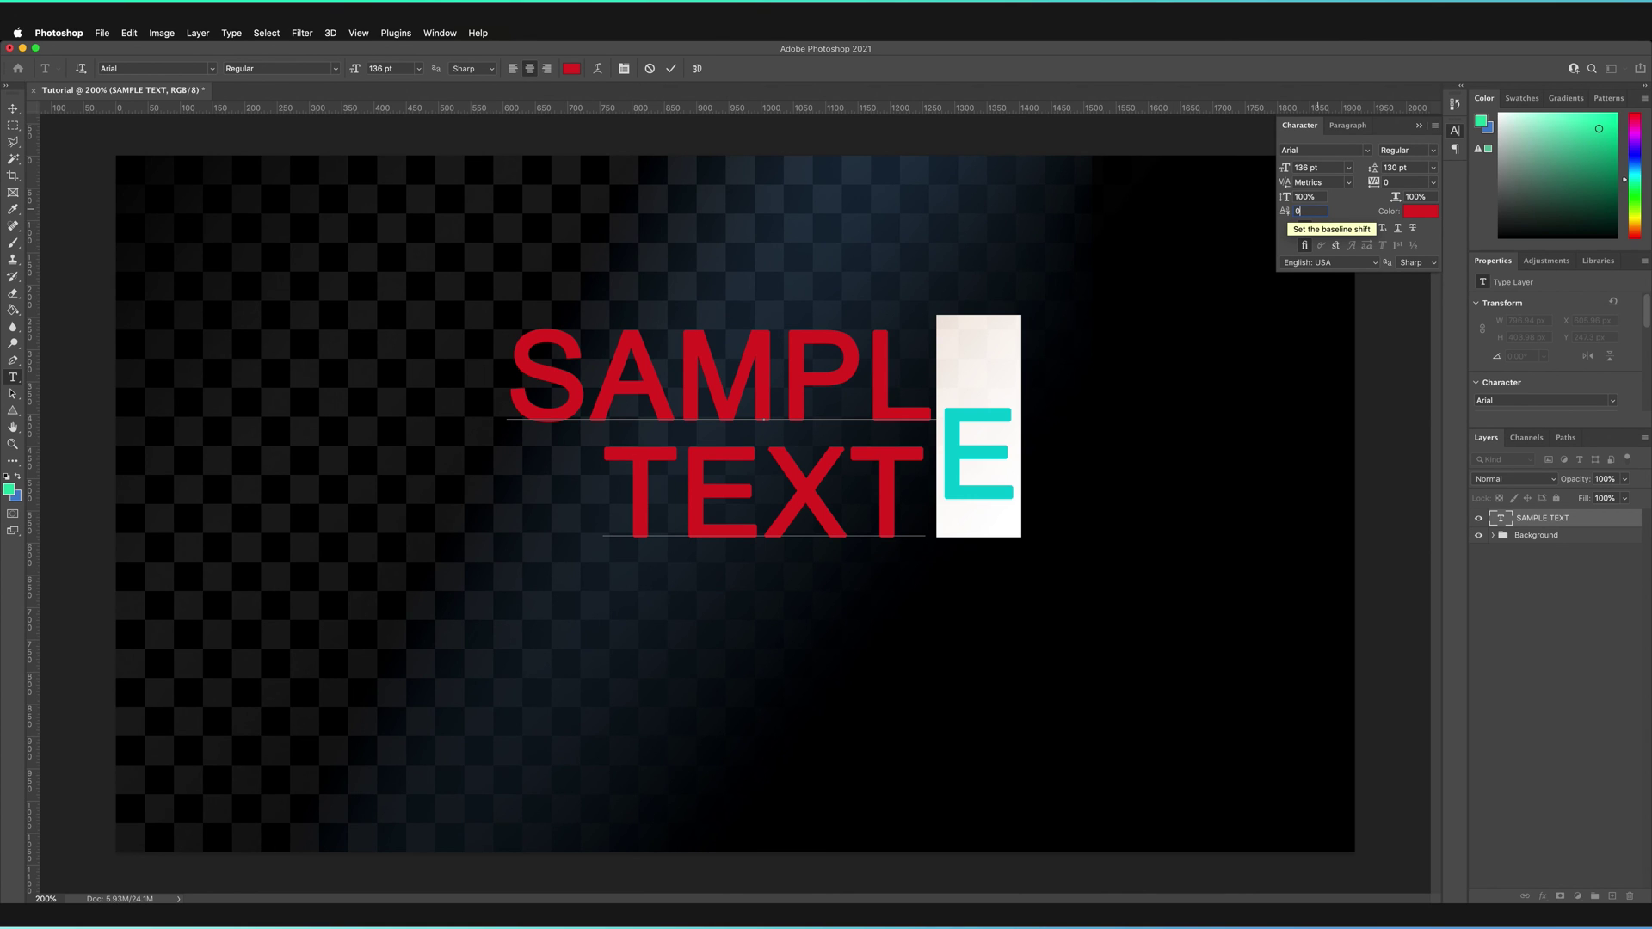
{"action": "key", "text": "Return"}
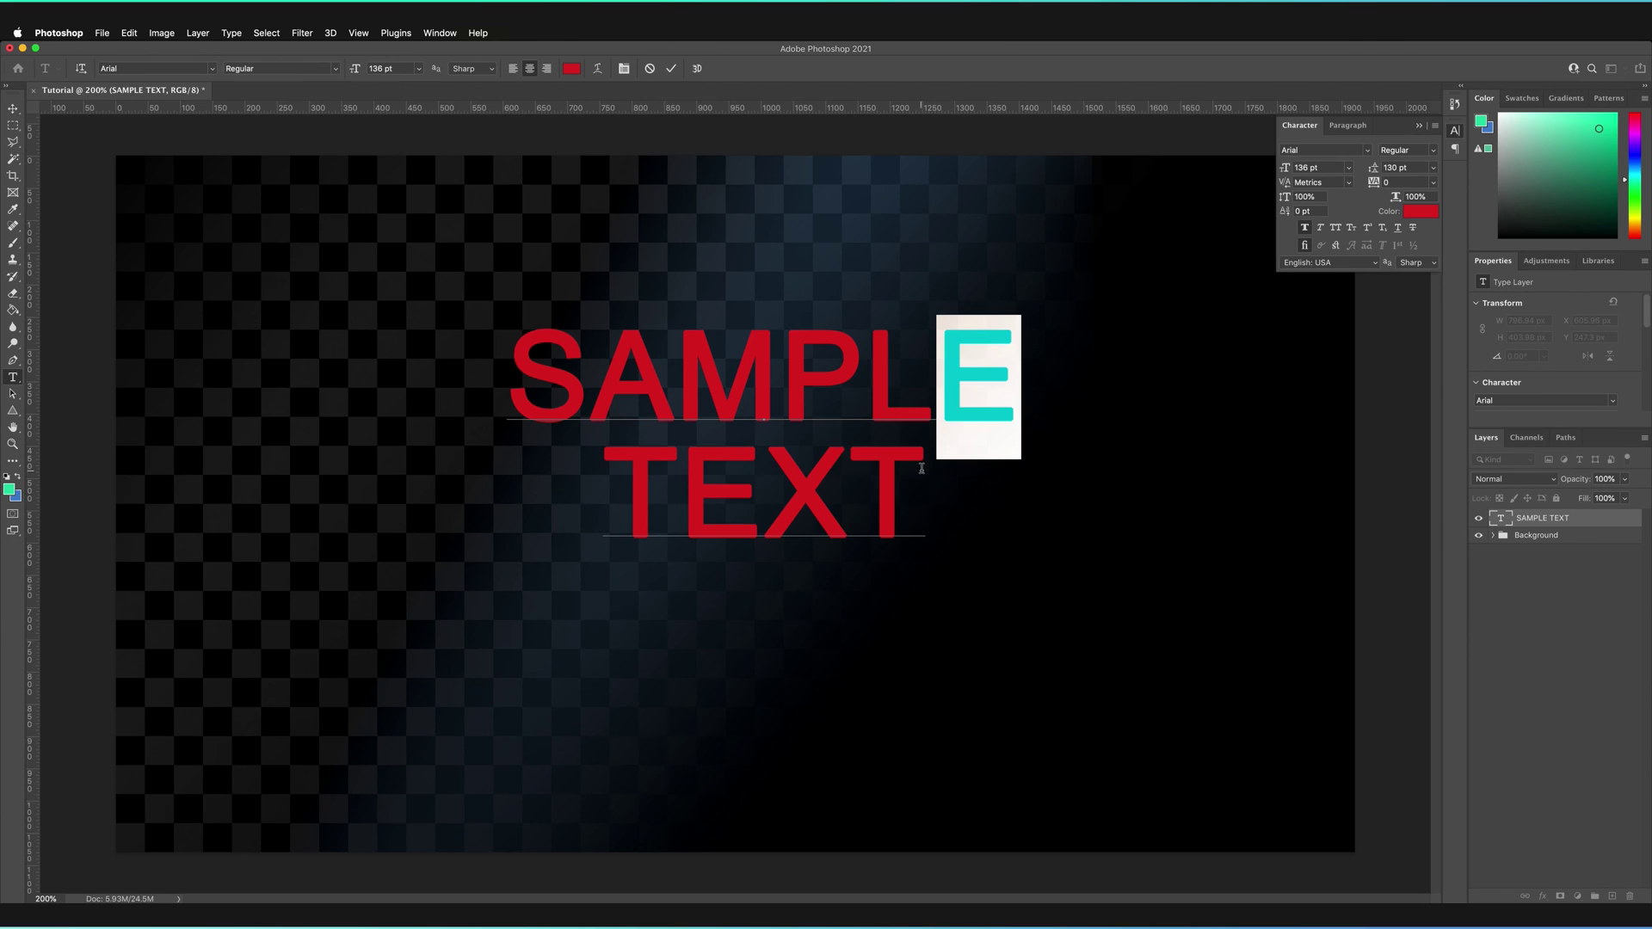
Select both lines of the text and toggle Faux Bold off and back on.
{"action": "left_click_drag", "start_coordinate": [922, 469], "coordinate": [514, 372]}
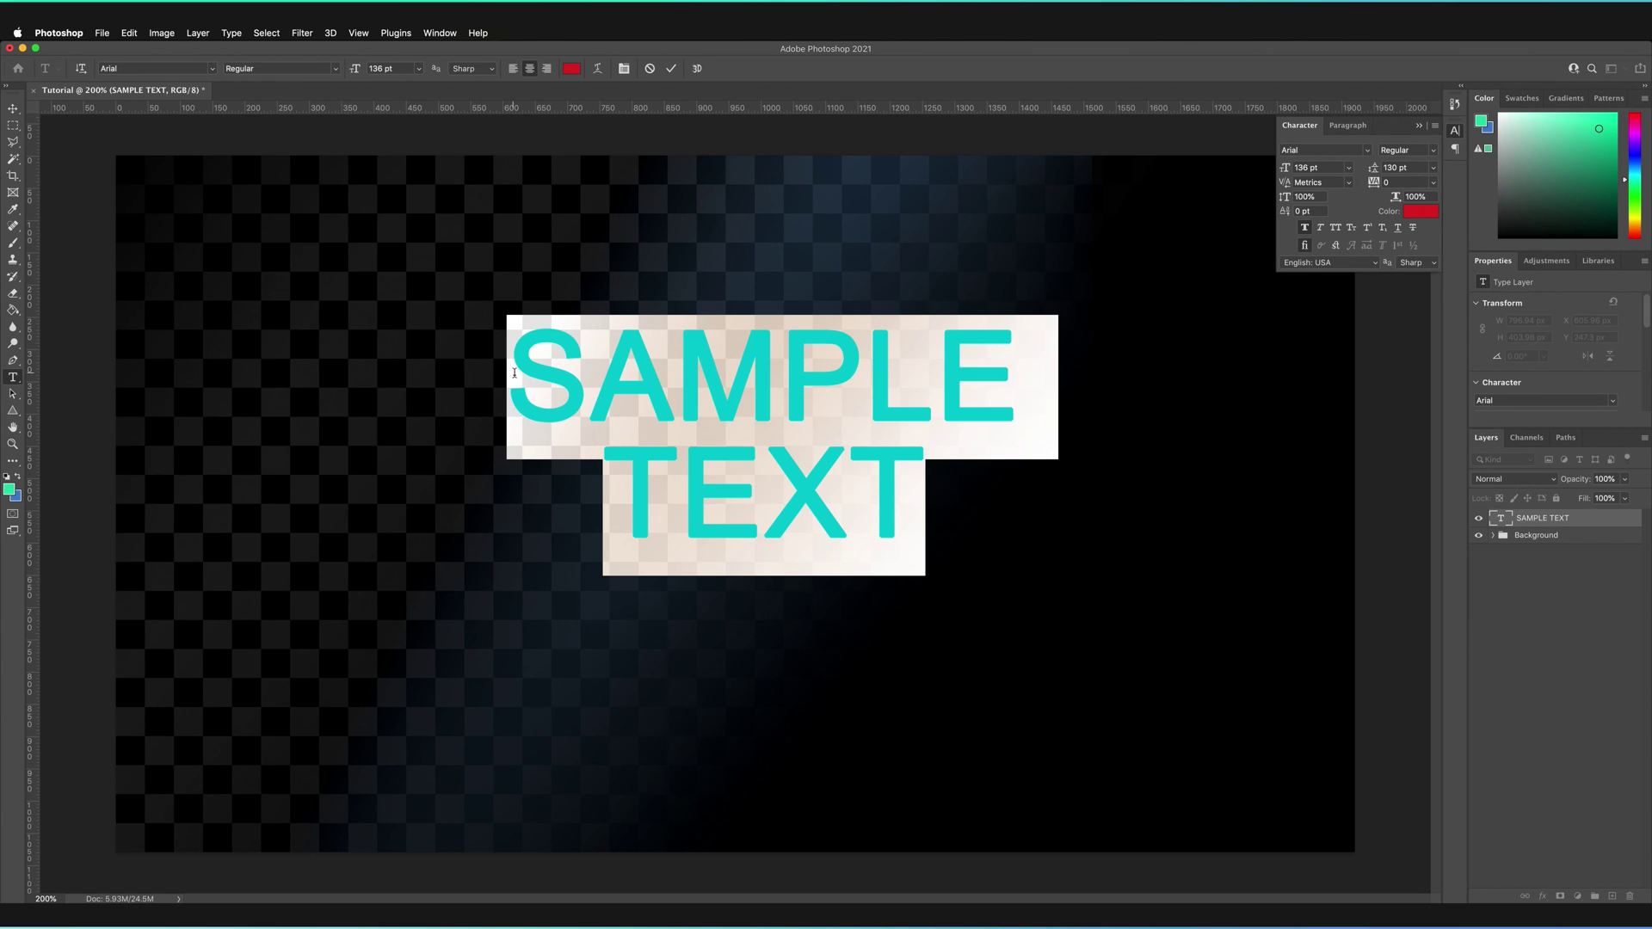
{"action": "left_click", "coordinate": [1305, 229]}
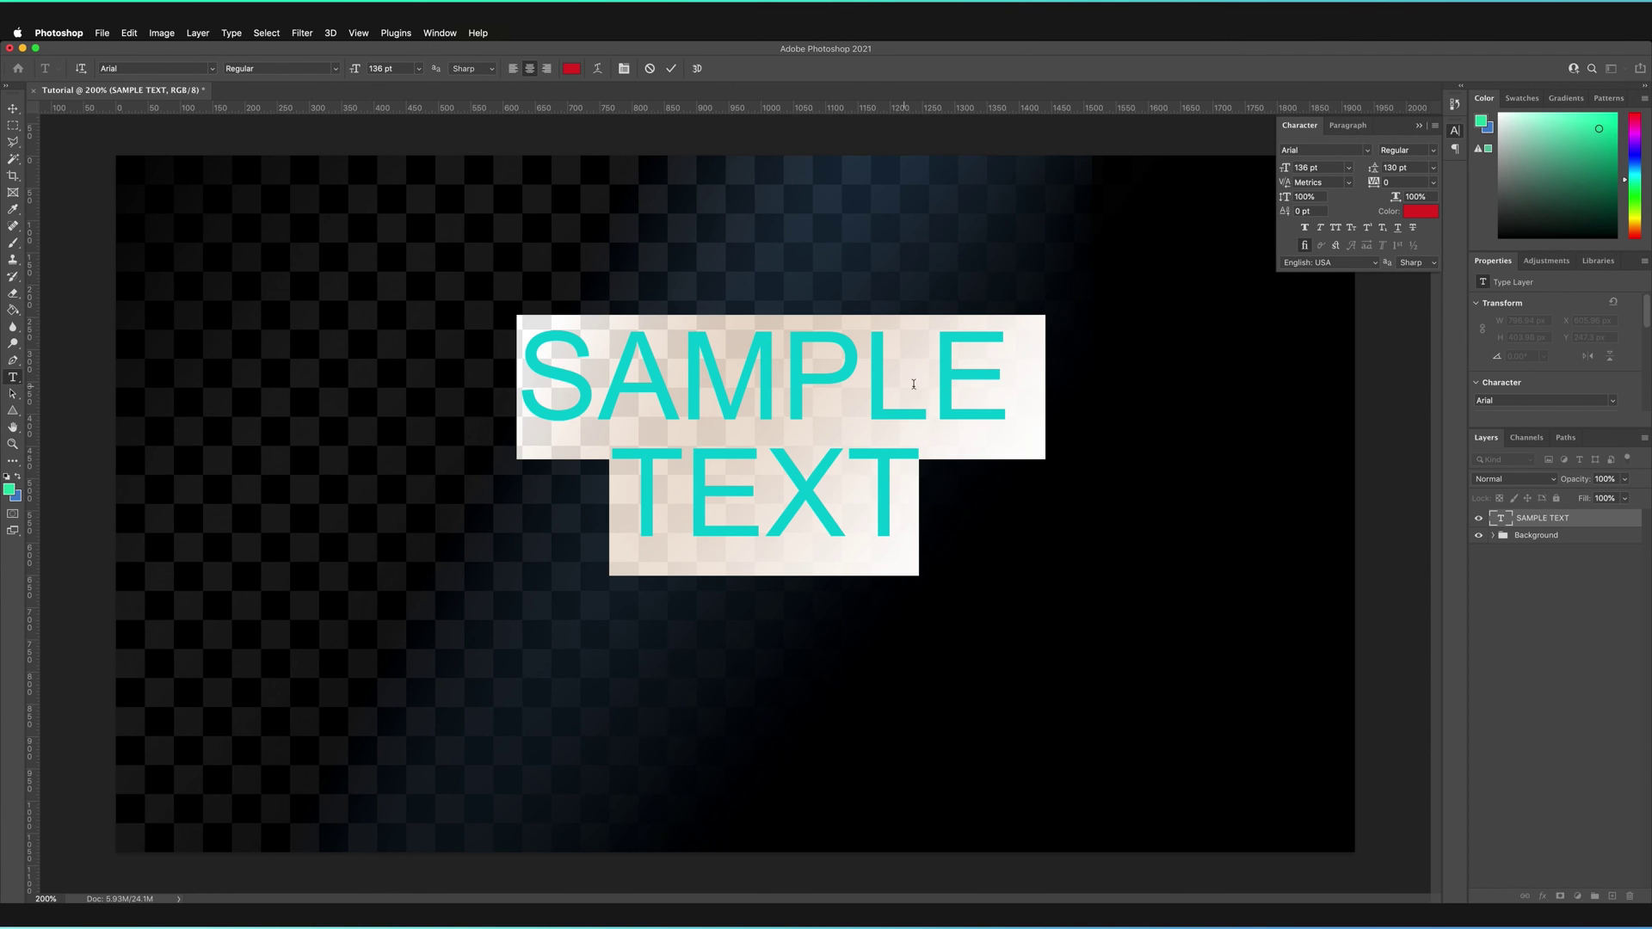
{"action": "left_click", "coordinate": [1305, 229]}
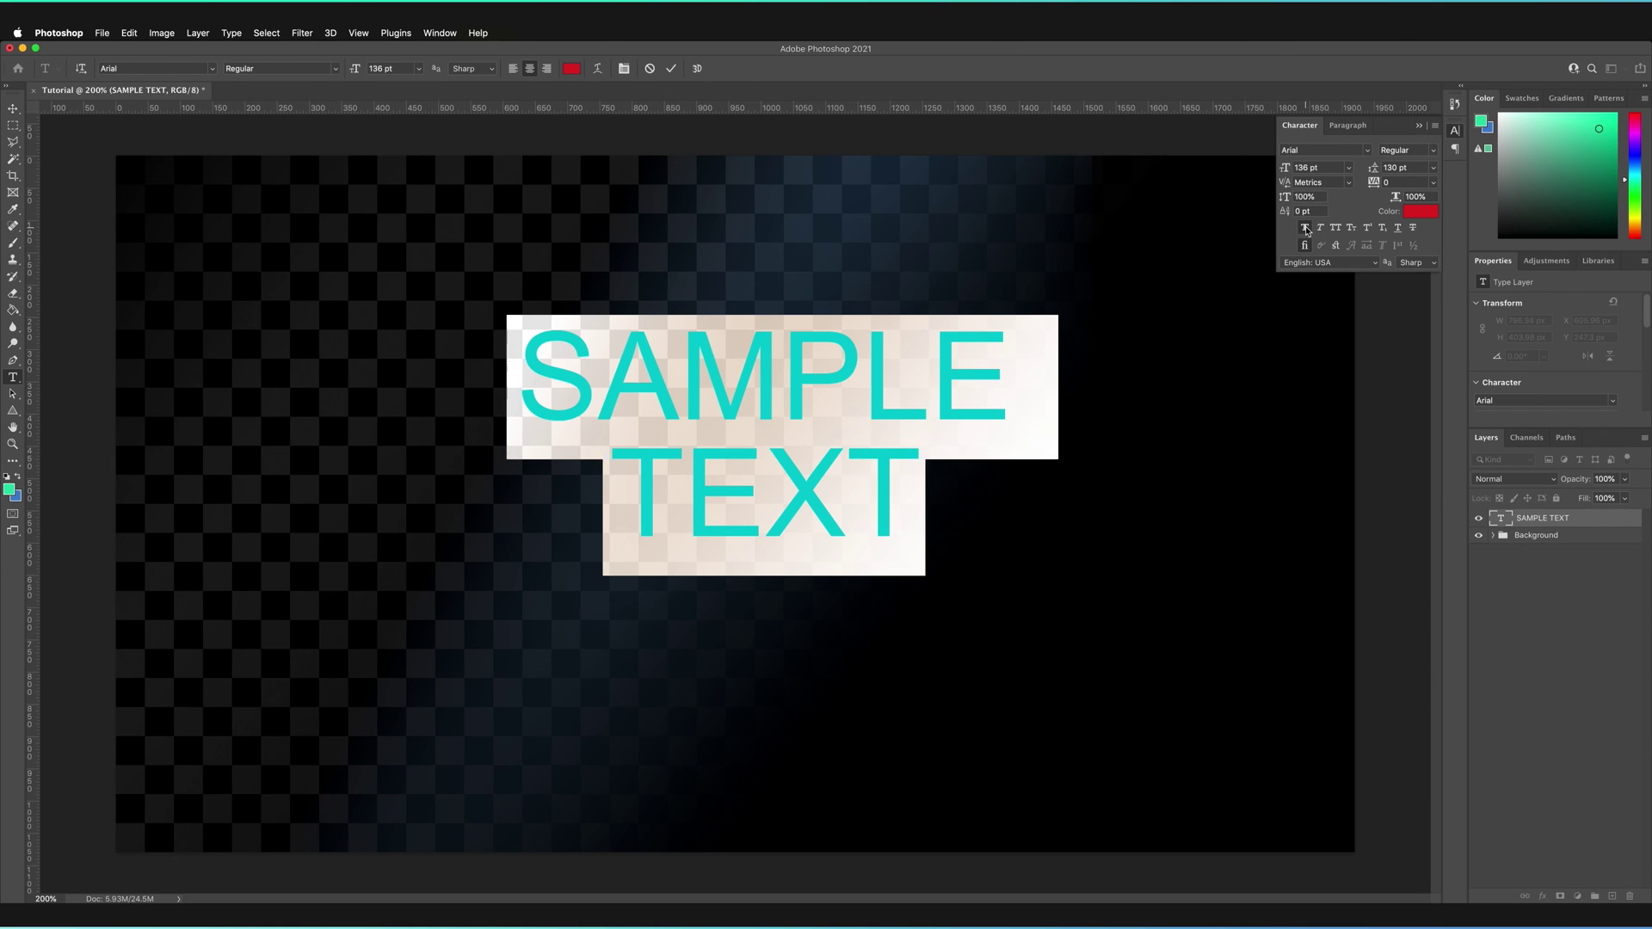
Try the Bold style of the Arial font on the text, and return it to Regular.
{"action": "left_click", "coordinate": [1436, 150]}
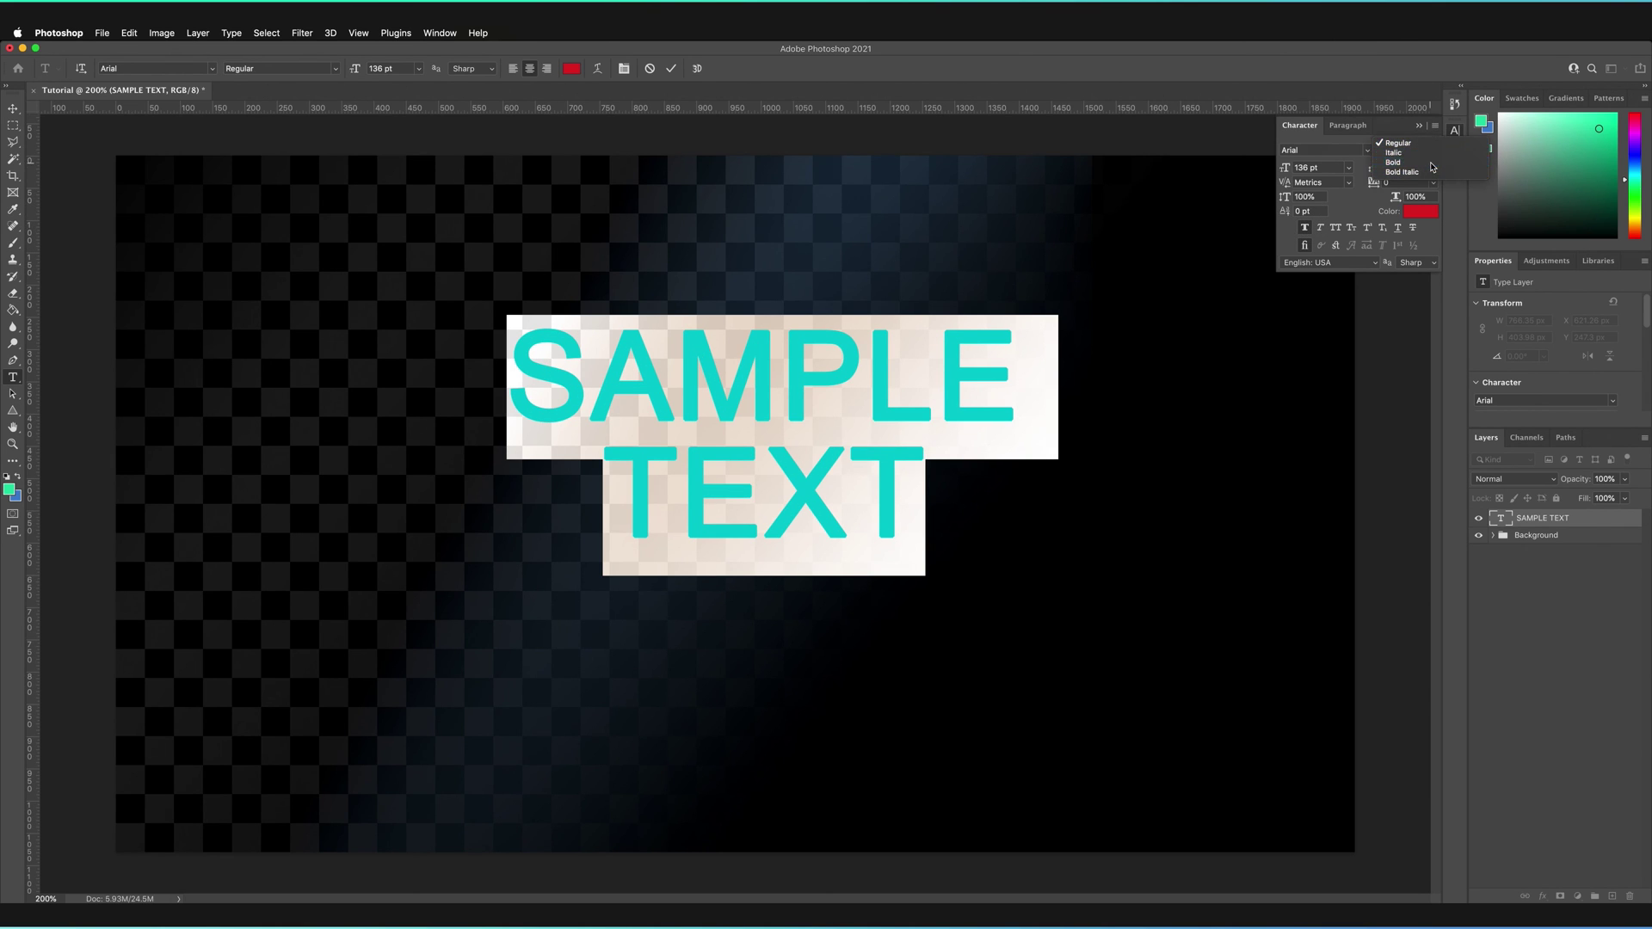
{"action": "left_click", "coordinate": [1402, 162]}
{"action": "left_click", "coordinate": [1435, 154]}
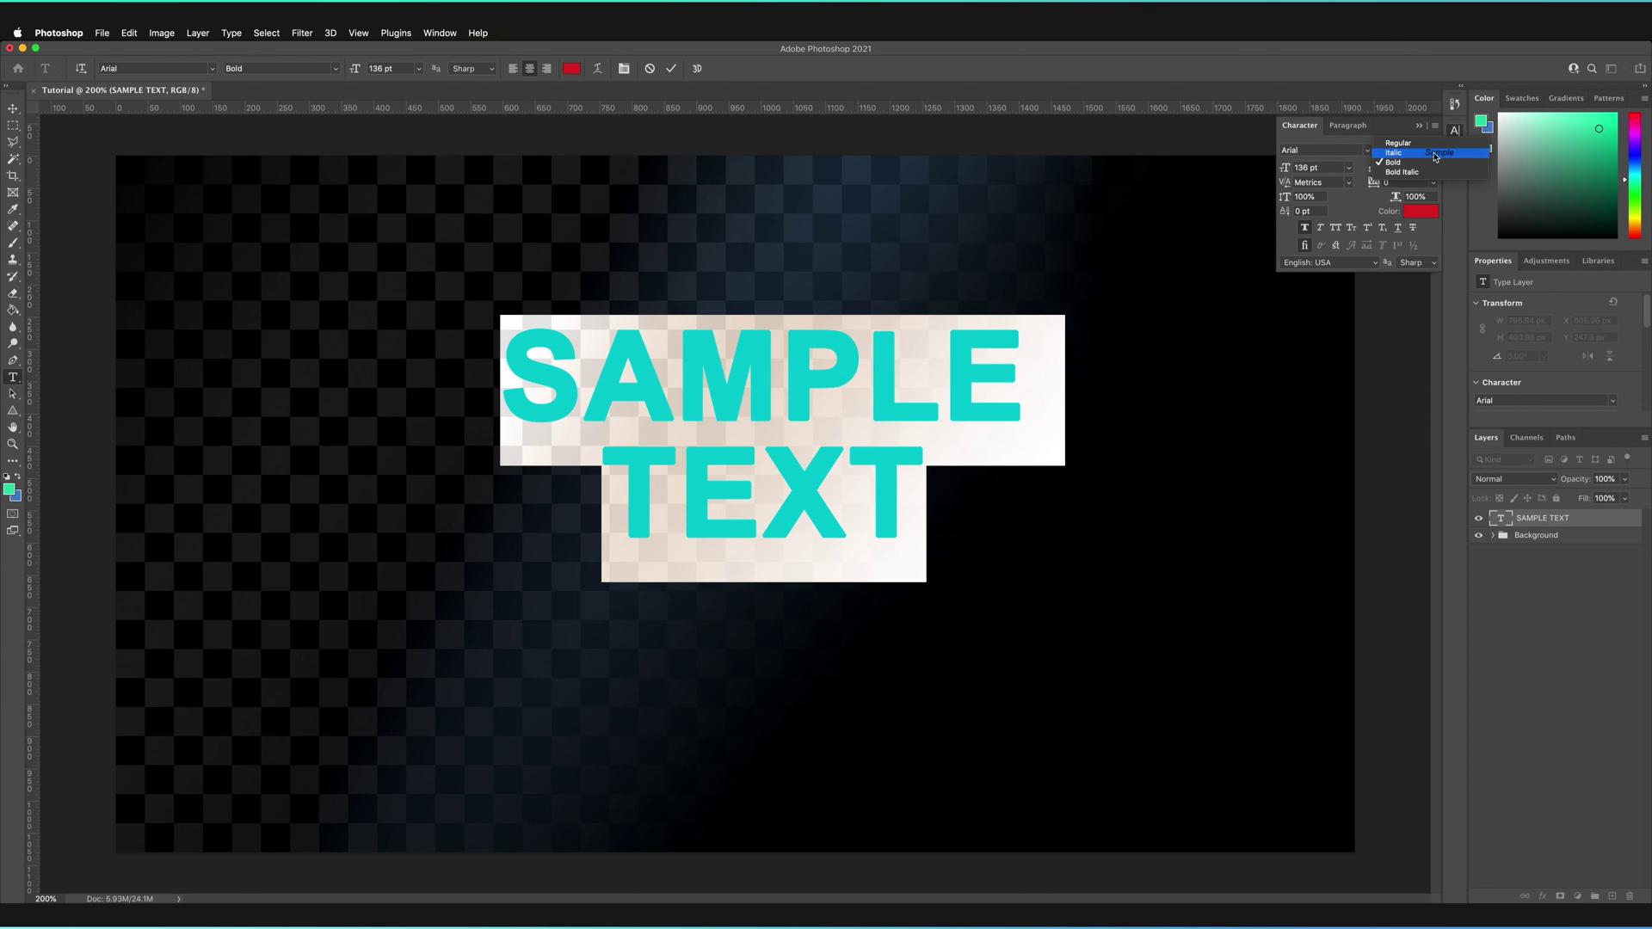
{"action": "left_click", "coordinate": [1420, 154]}
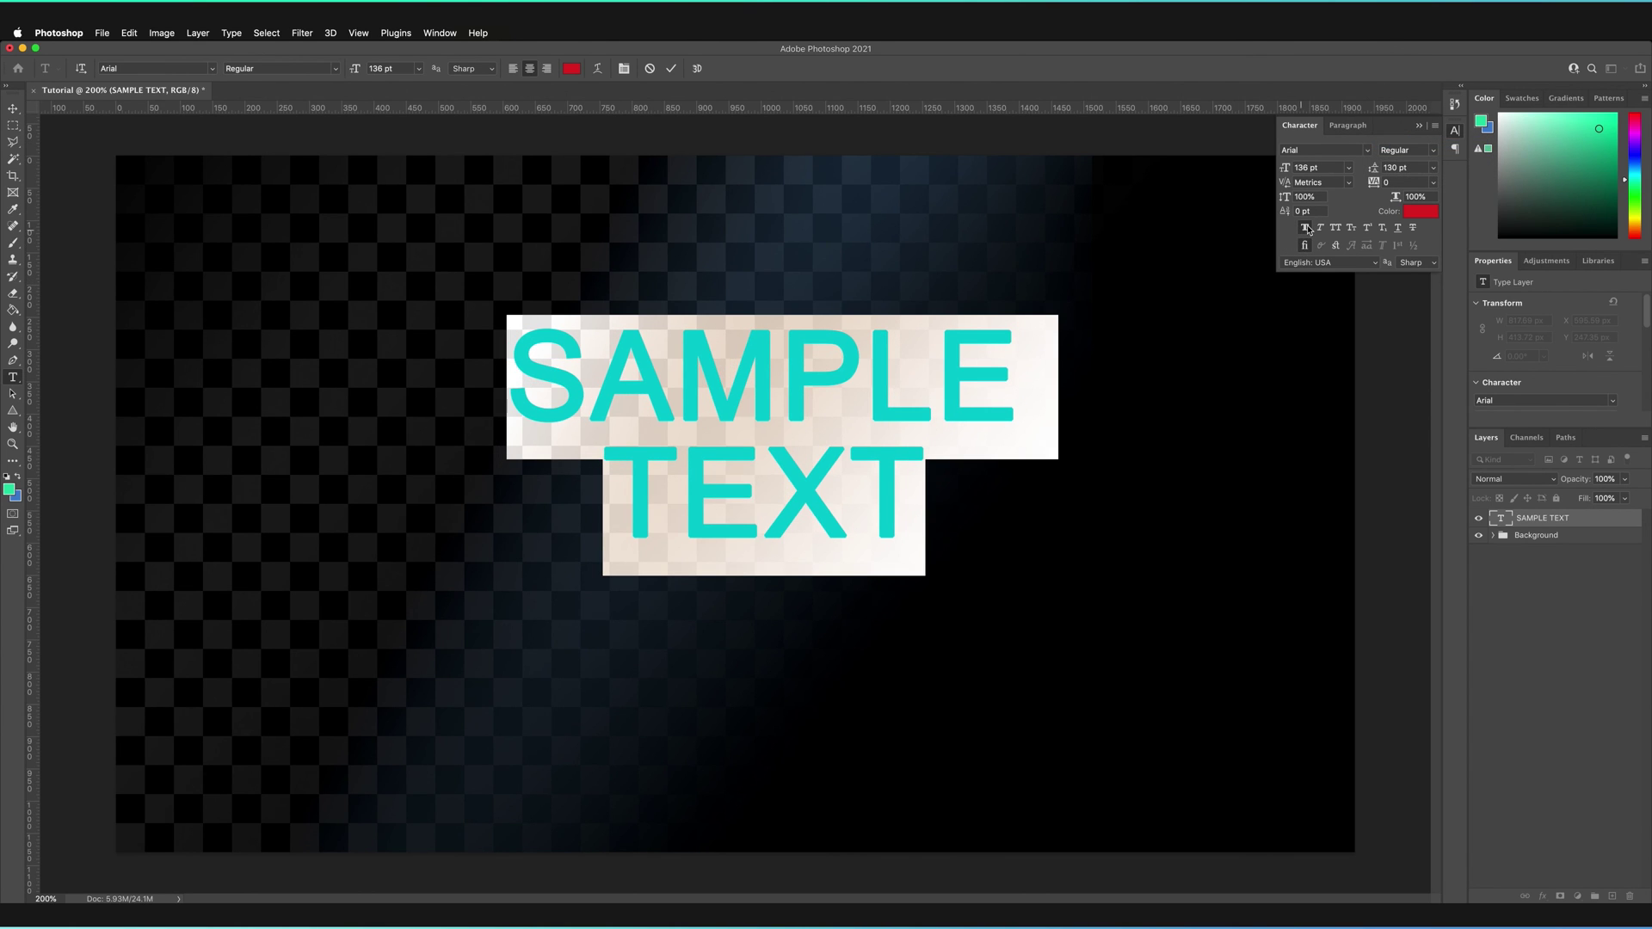
Toggle Faux Bold off and on again, and try Faux Italic on the whole text before removing it.
{"action": "left_click", "coordinate": [1303, 229]}
{"action": "left_click", "coordinate": [1305, 230]}
{"action": "left_click", "coordinate": [1321, 229]}
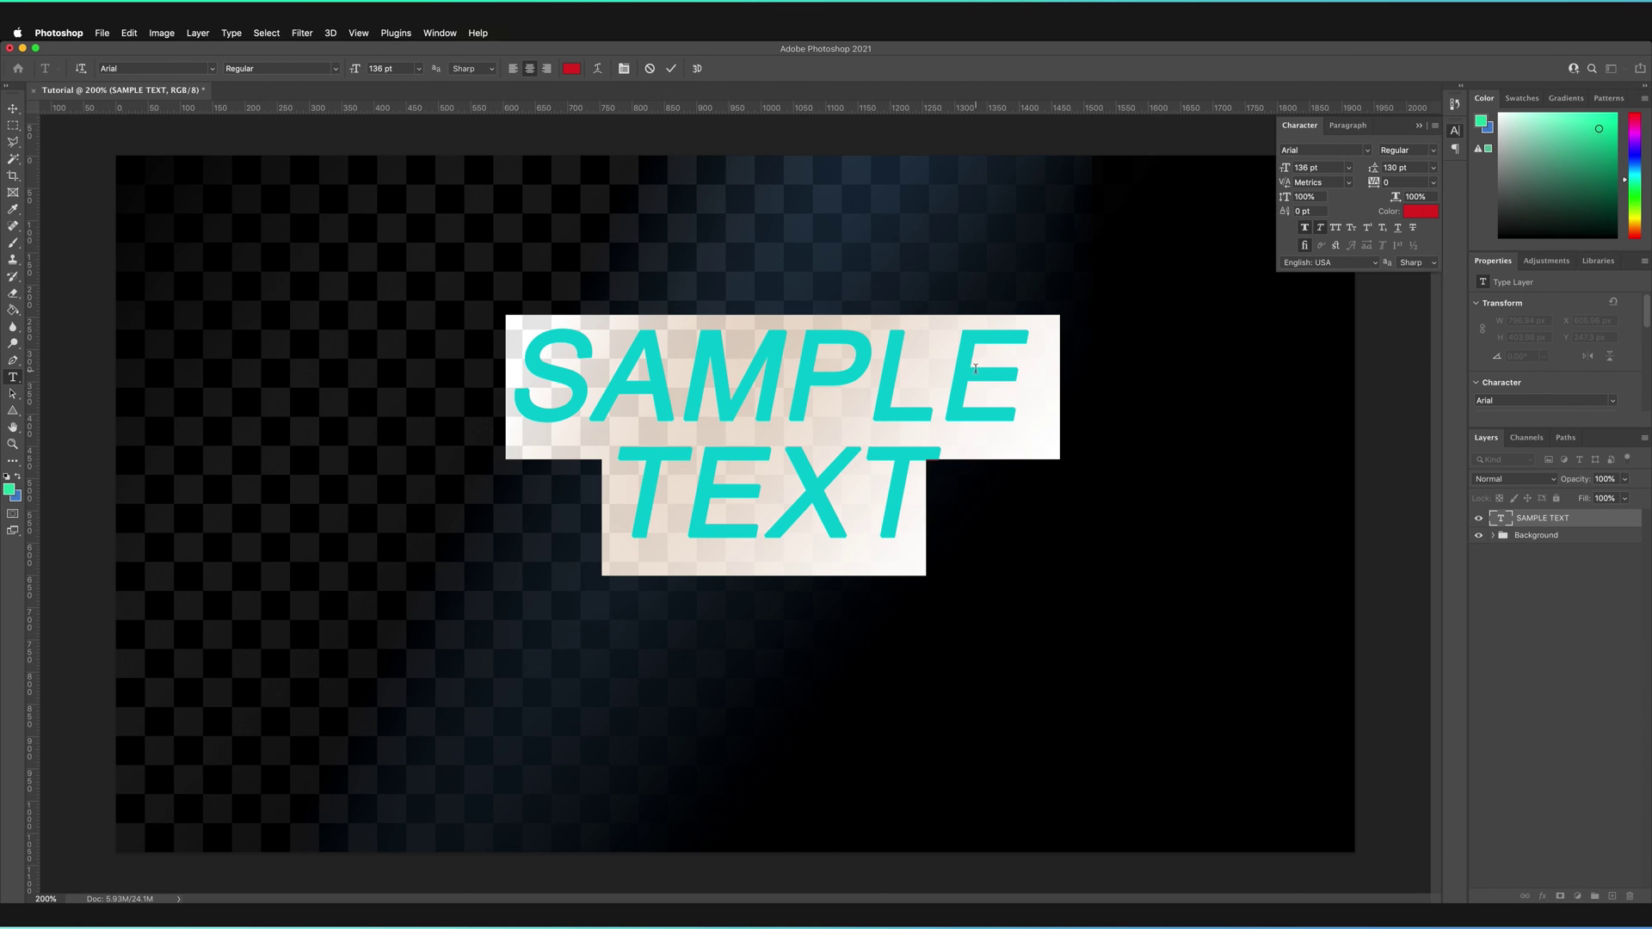
{"action": "left_click", "coordinate": [1320, 228]}
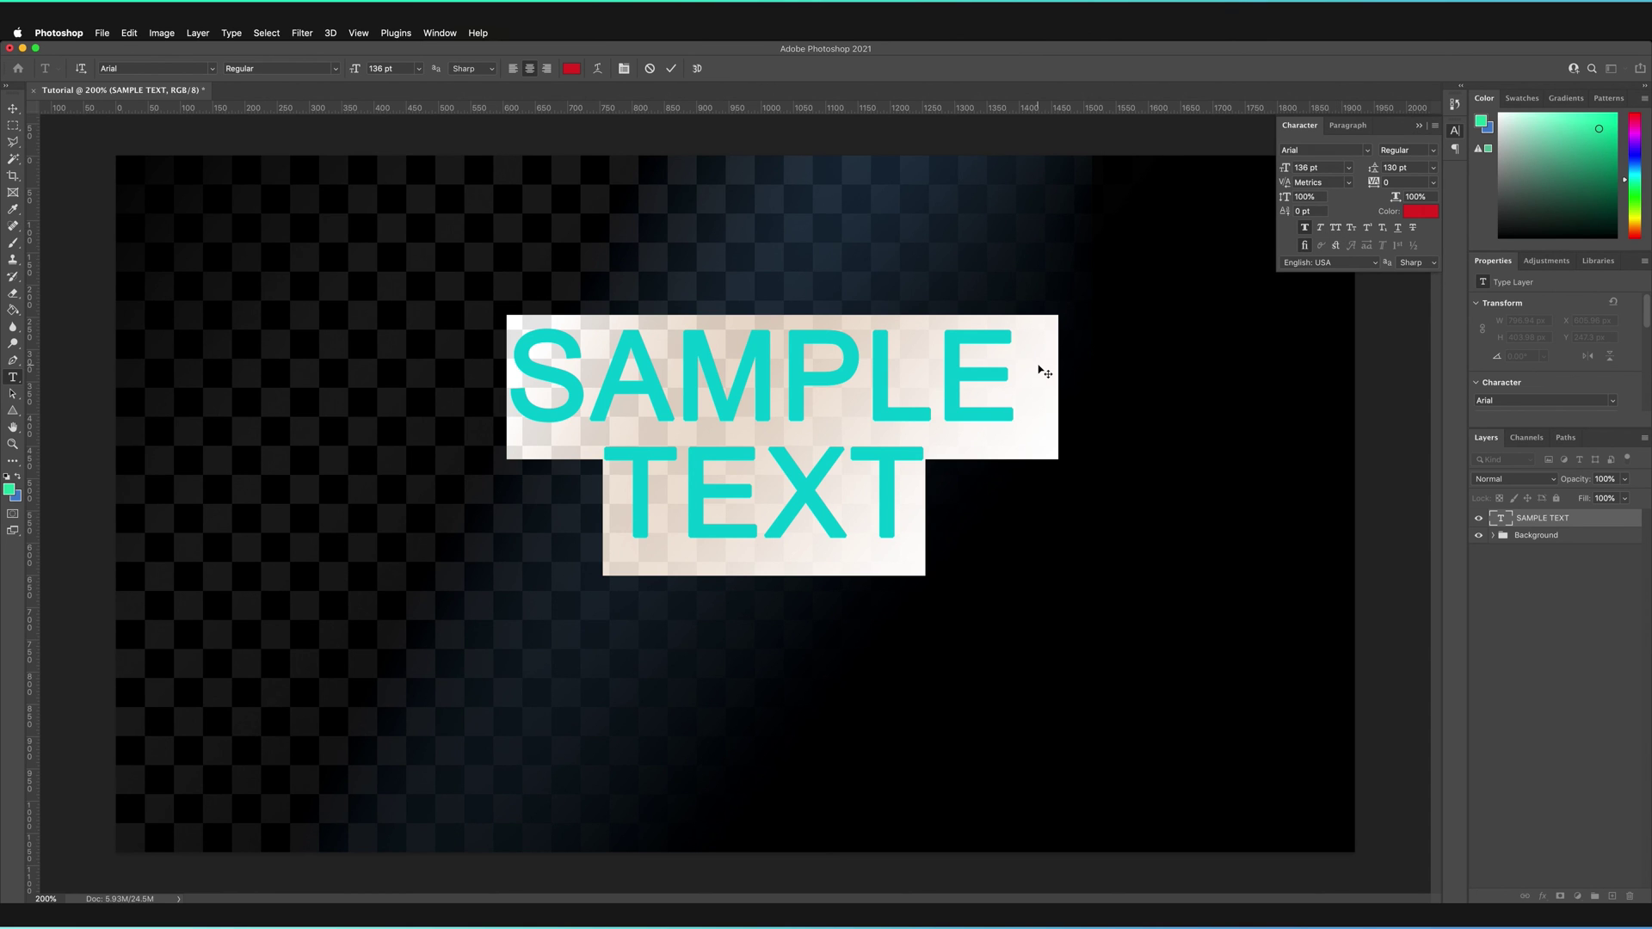
Replace the uppercase wording with "Sample" and "Text" in mixed case on two lines.
{"action": "left_click", "coordinate": [933, 473]}
{"action": "key", "text": "super+a"}
{"action": "type", "text": "Sample "}
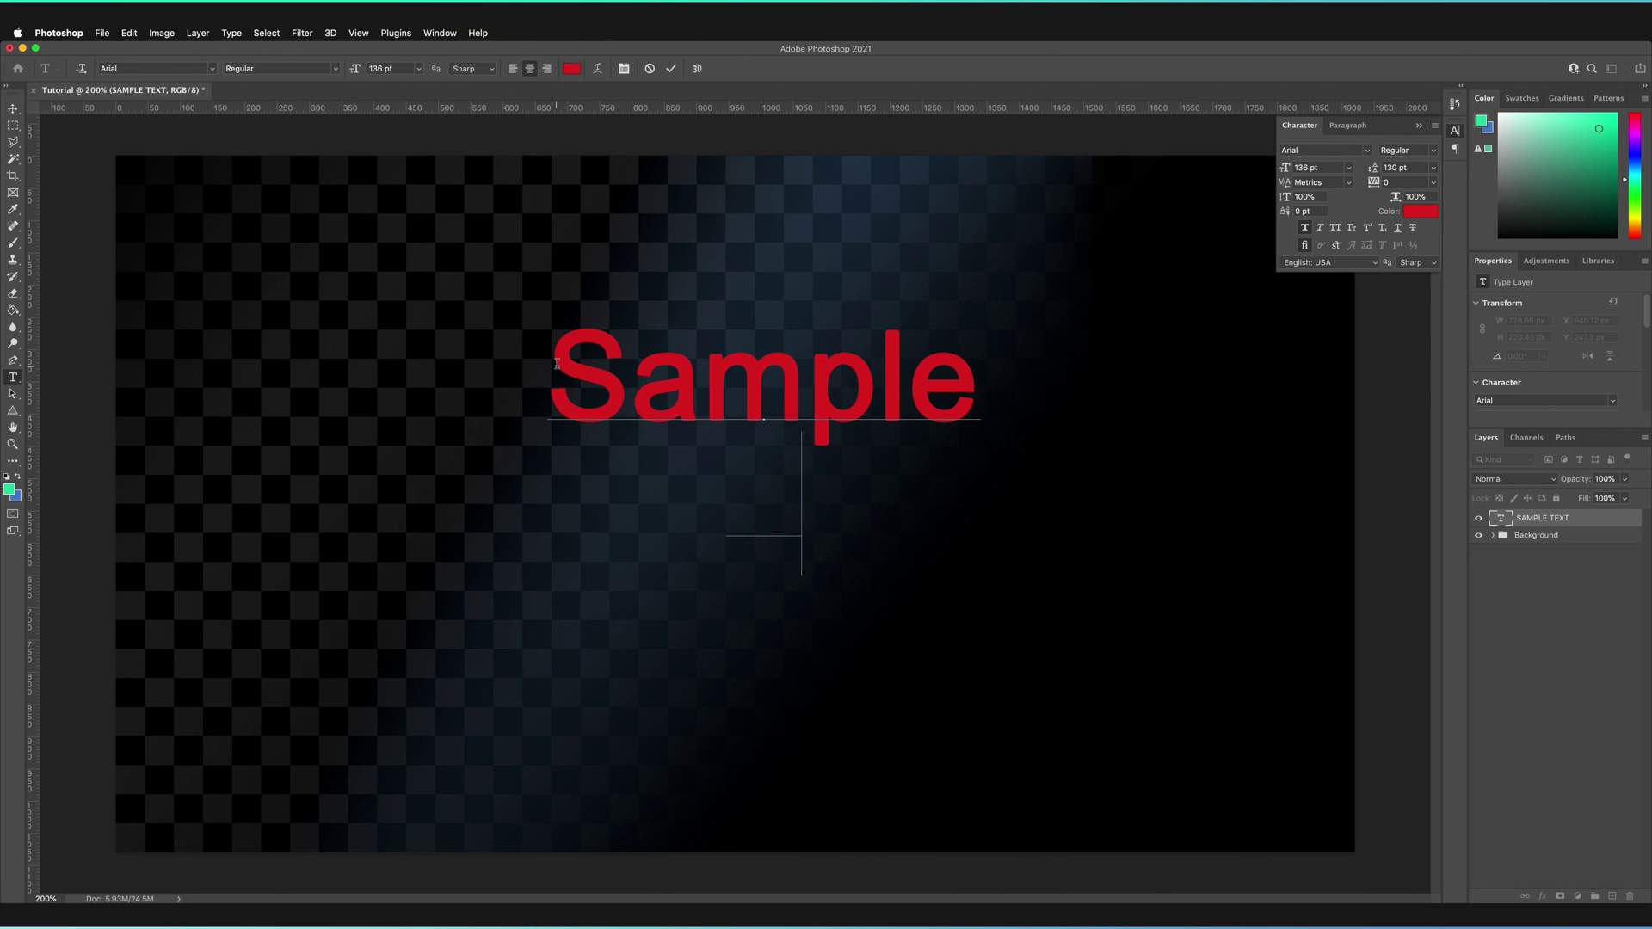
{"action": "type", "text": "Text"}
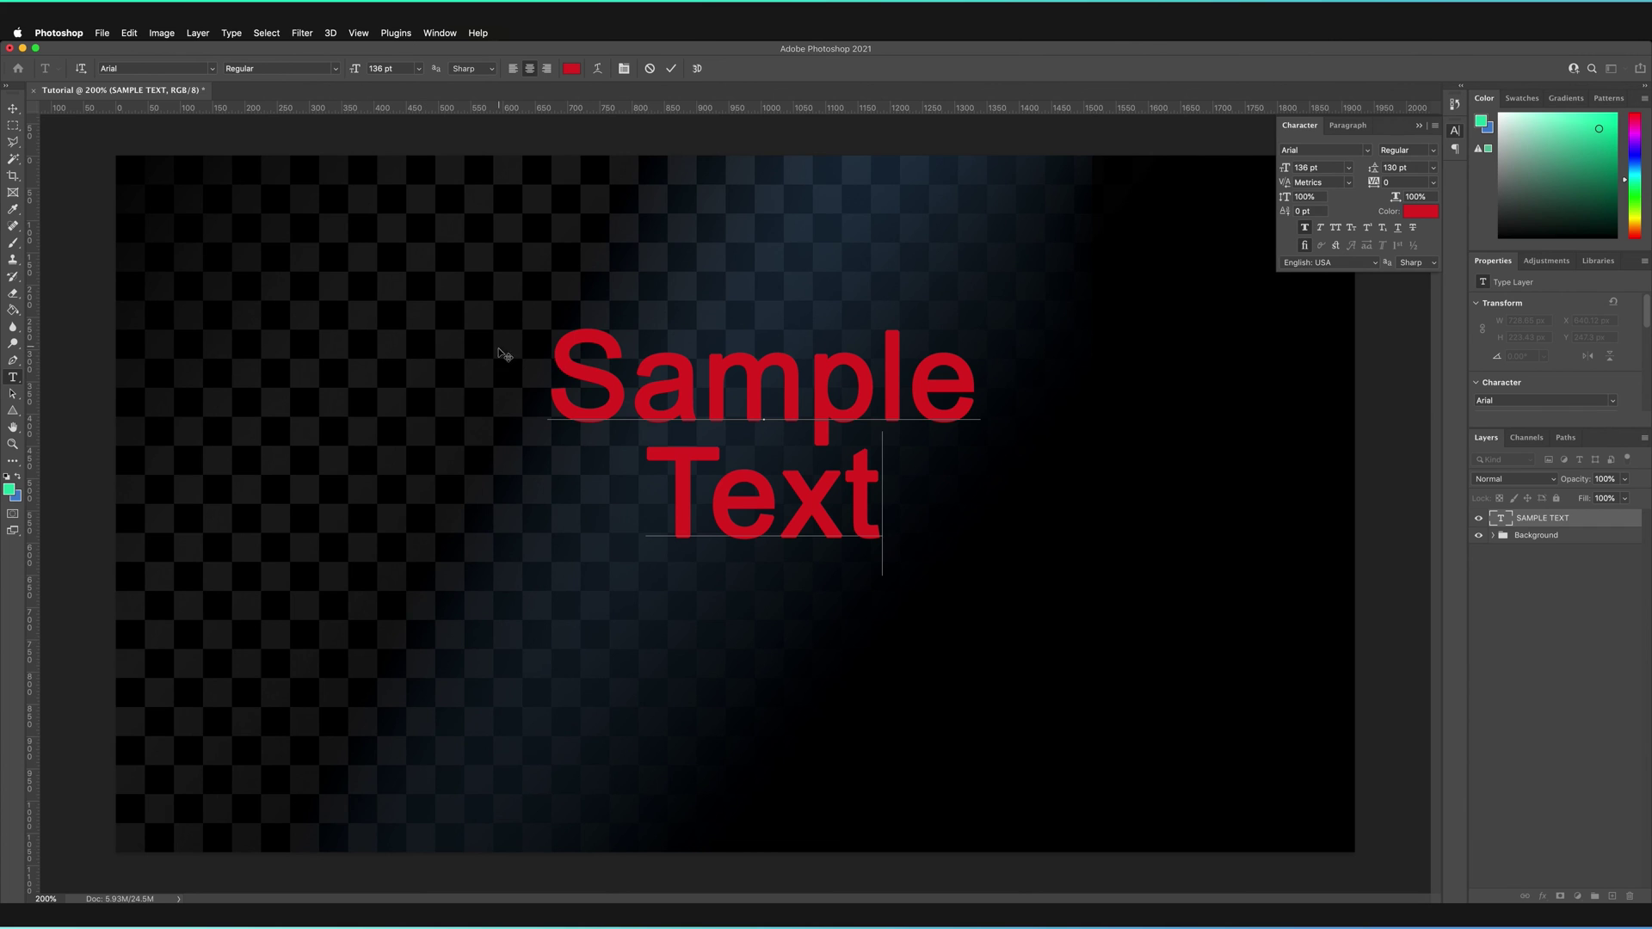
Highlight the capital "S" and the lowercase "ample", then select the whole text and apply All Caps.
{"action": "left_click_drag", "start_coordinate": [555, 357], "coordinate": [596, 358]}
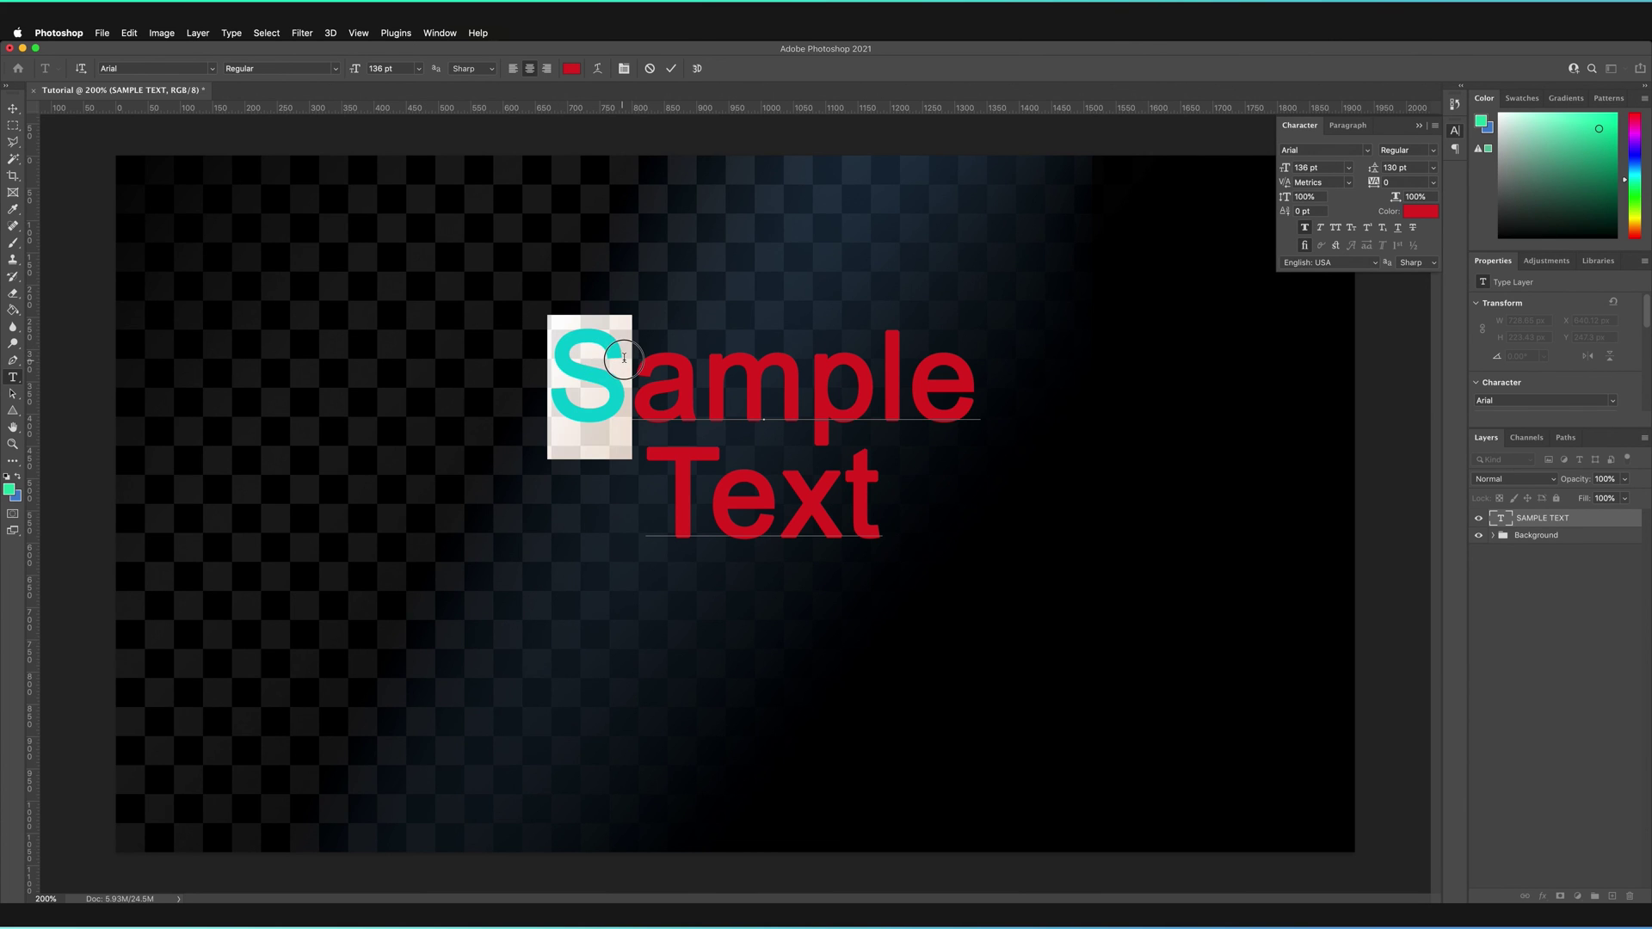
{"action": "left_click", "coordinate": [637, 381]}
{"action": "double_click", "coordinate": [638, 382]}
{"action": "left_click", "coordinate": [967, 379]}
{"action": "left_click_drag", "start_coordinate": [634, 383], "coordinate": [984, 379]}
{"action": "left_click_drag", "start_coordinate": [706, 504], "coordinate": [554, 379]}
{"action": "left_click", "coordinate": [712, 494]}
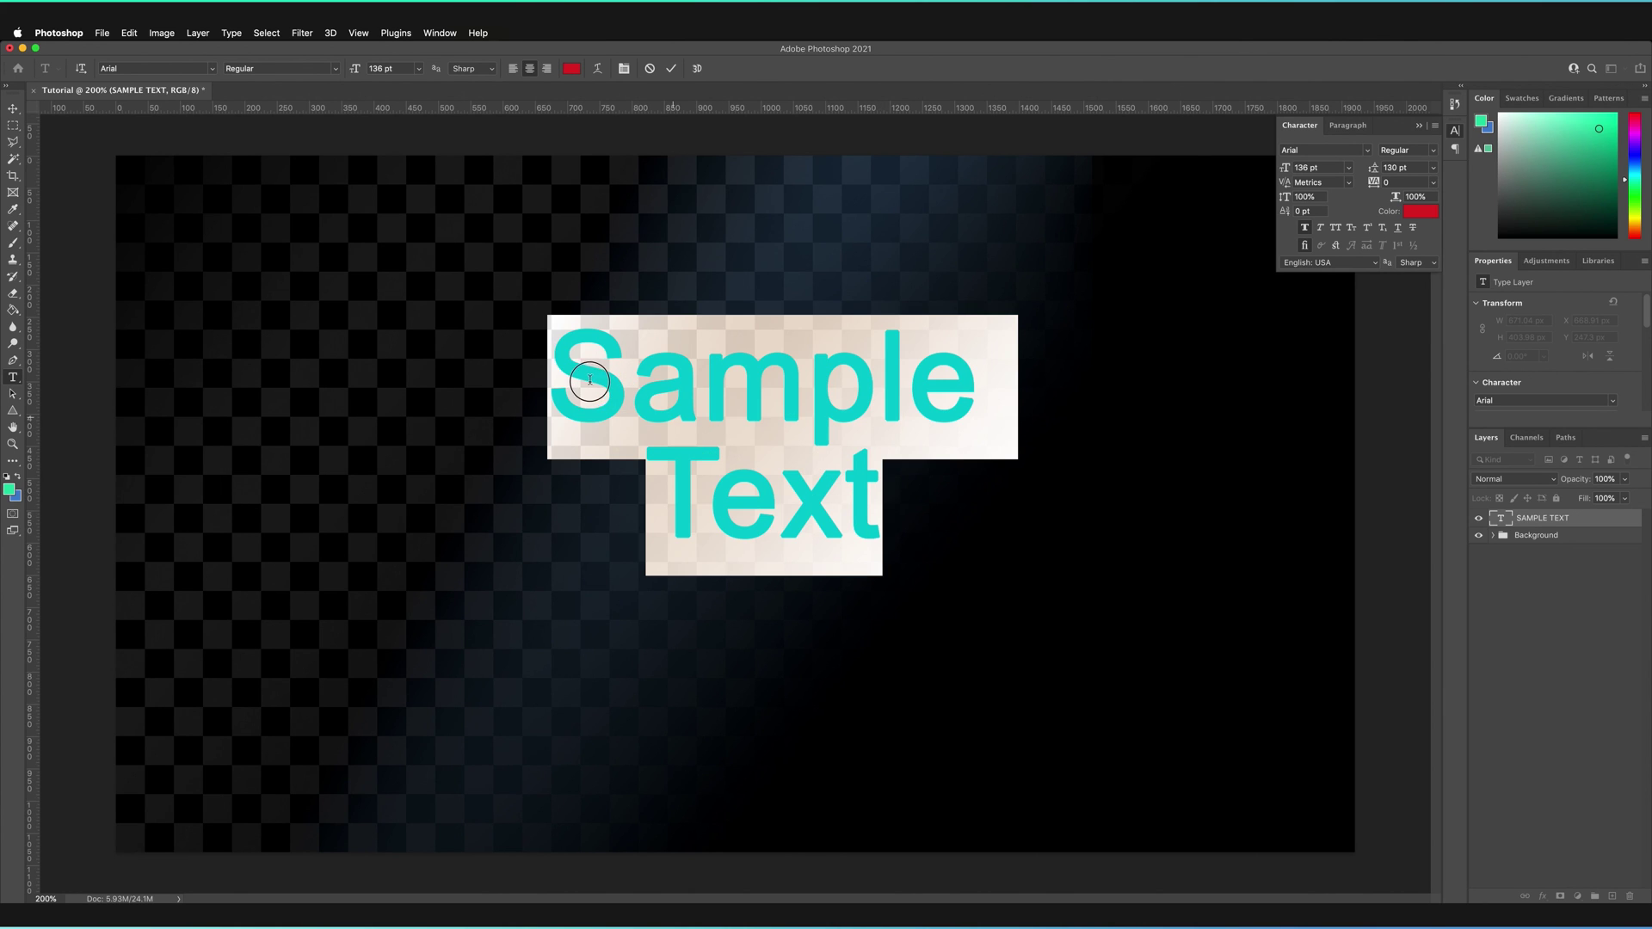
{"action": "left_click", "coordinate": [1336, 228]}
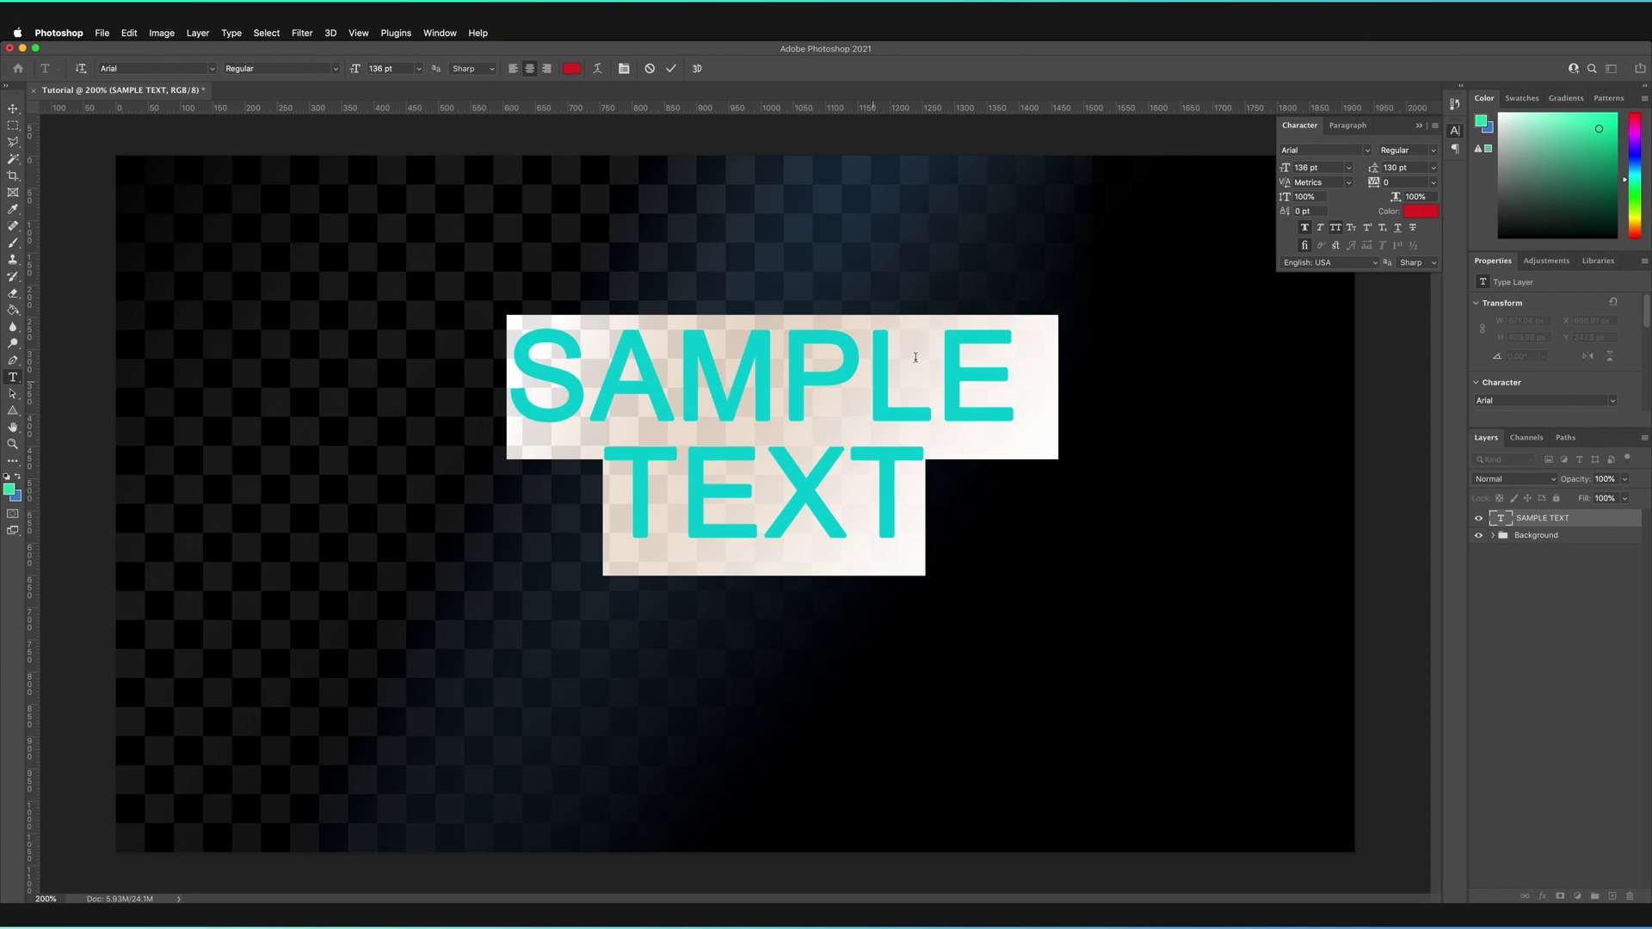
Toggle All Caps off and on repeatedly for the whole text, finishing with it turned on.
{"action": "left_click", "coordinate": [1335, 227]}
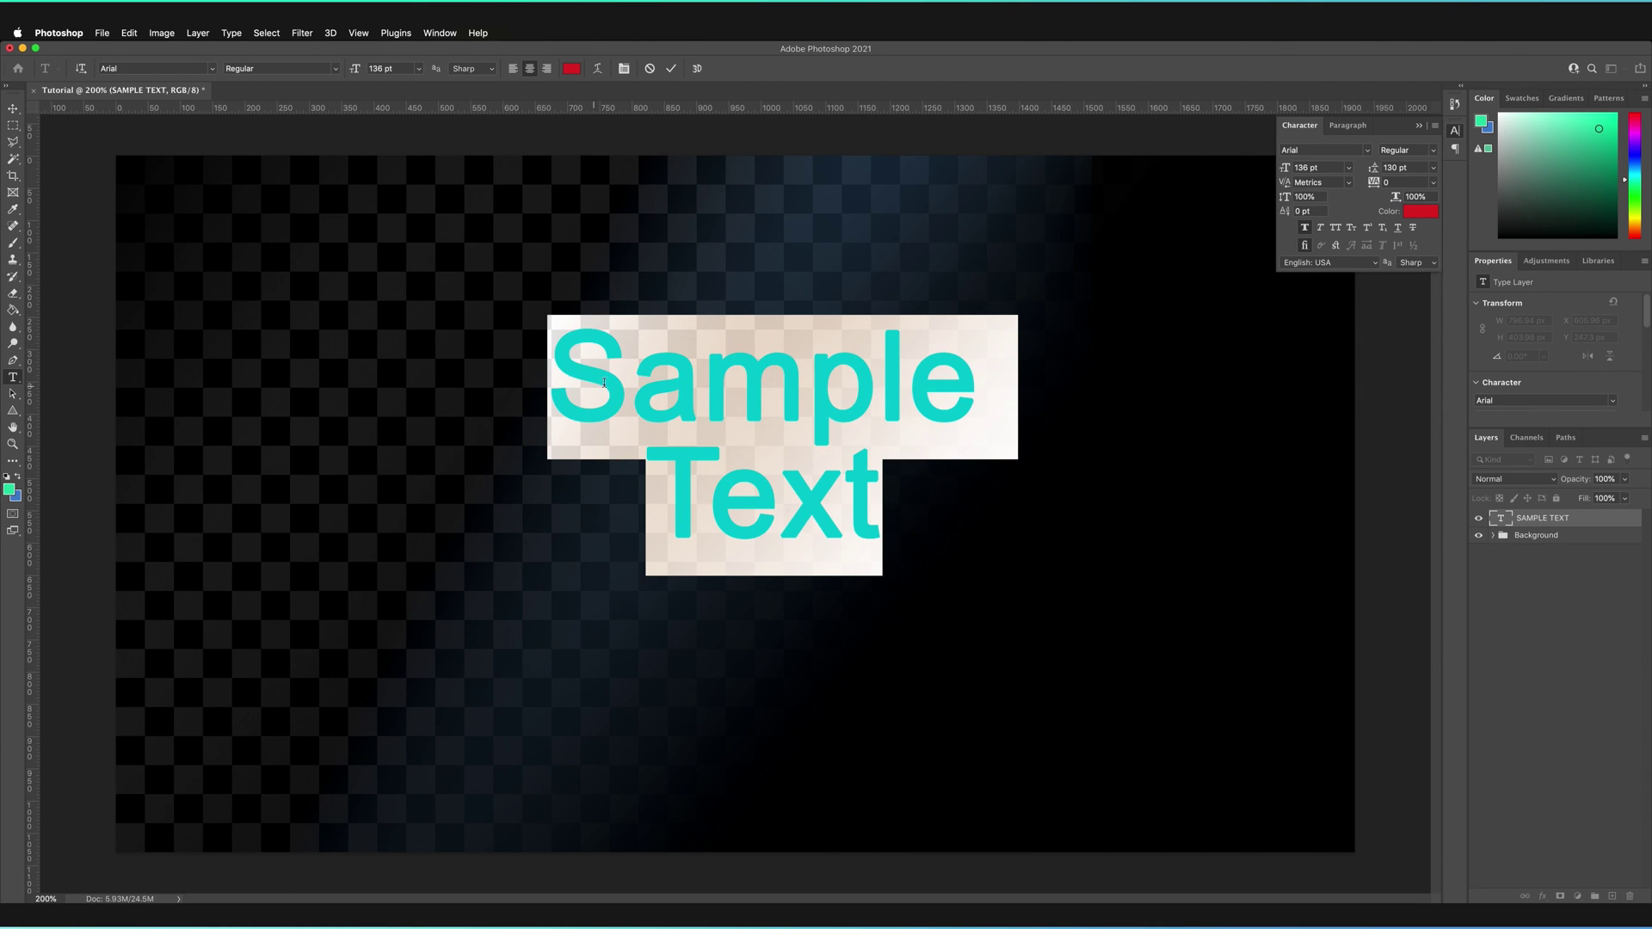
{"action": "left_click_drag", "start_coordinate": [551, 379], "coordinate": [933, 432]}
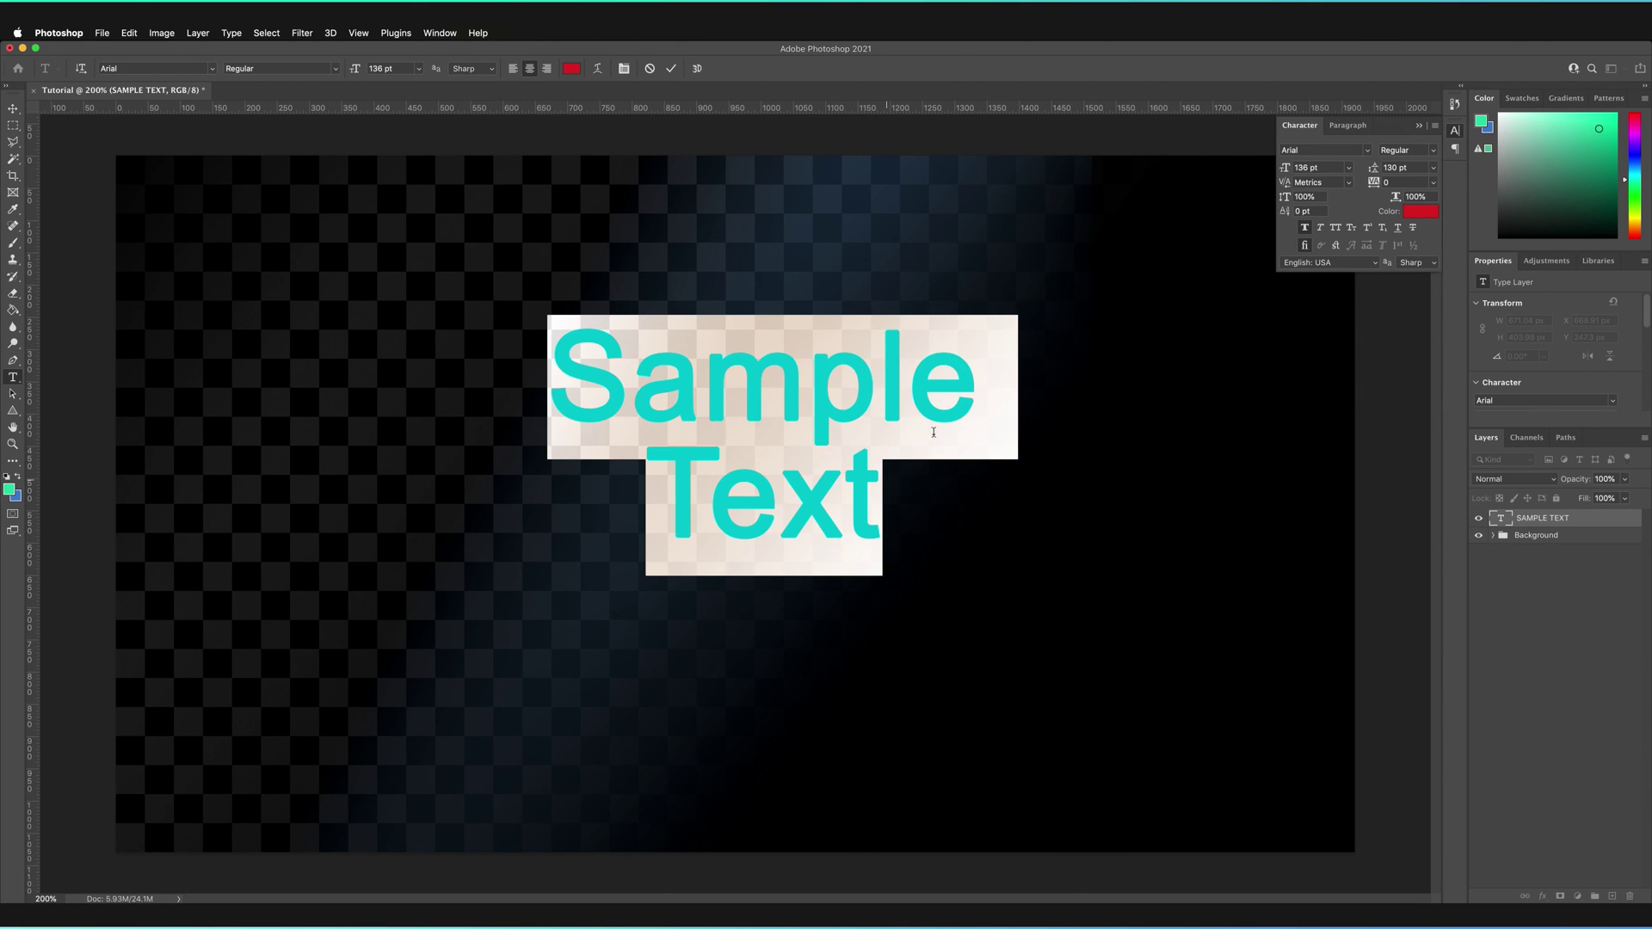
{"action": "left_click", "coordinate": [1336, 228]}
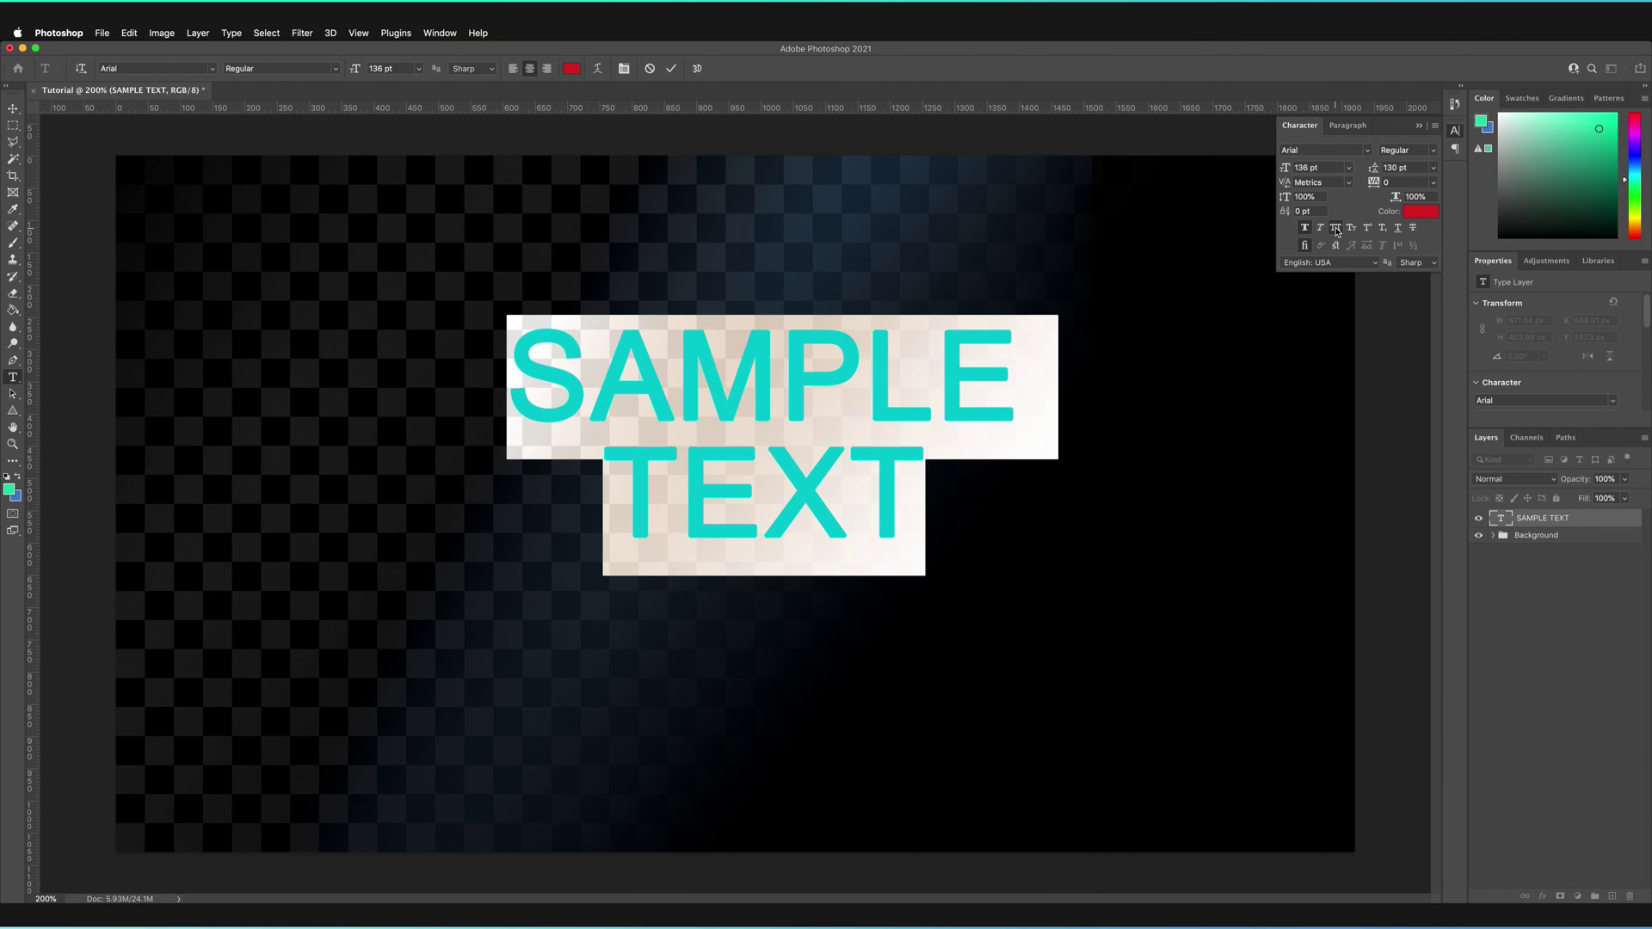
{"action": "left_click", "coordinate": [1336, 229]}
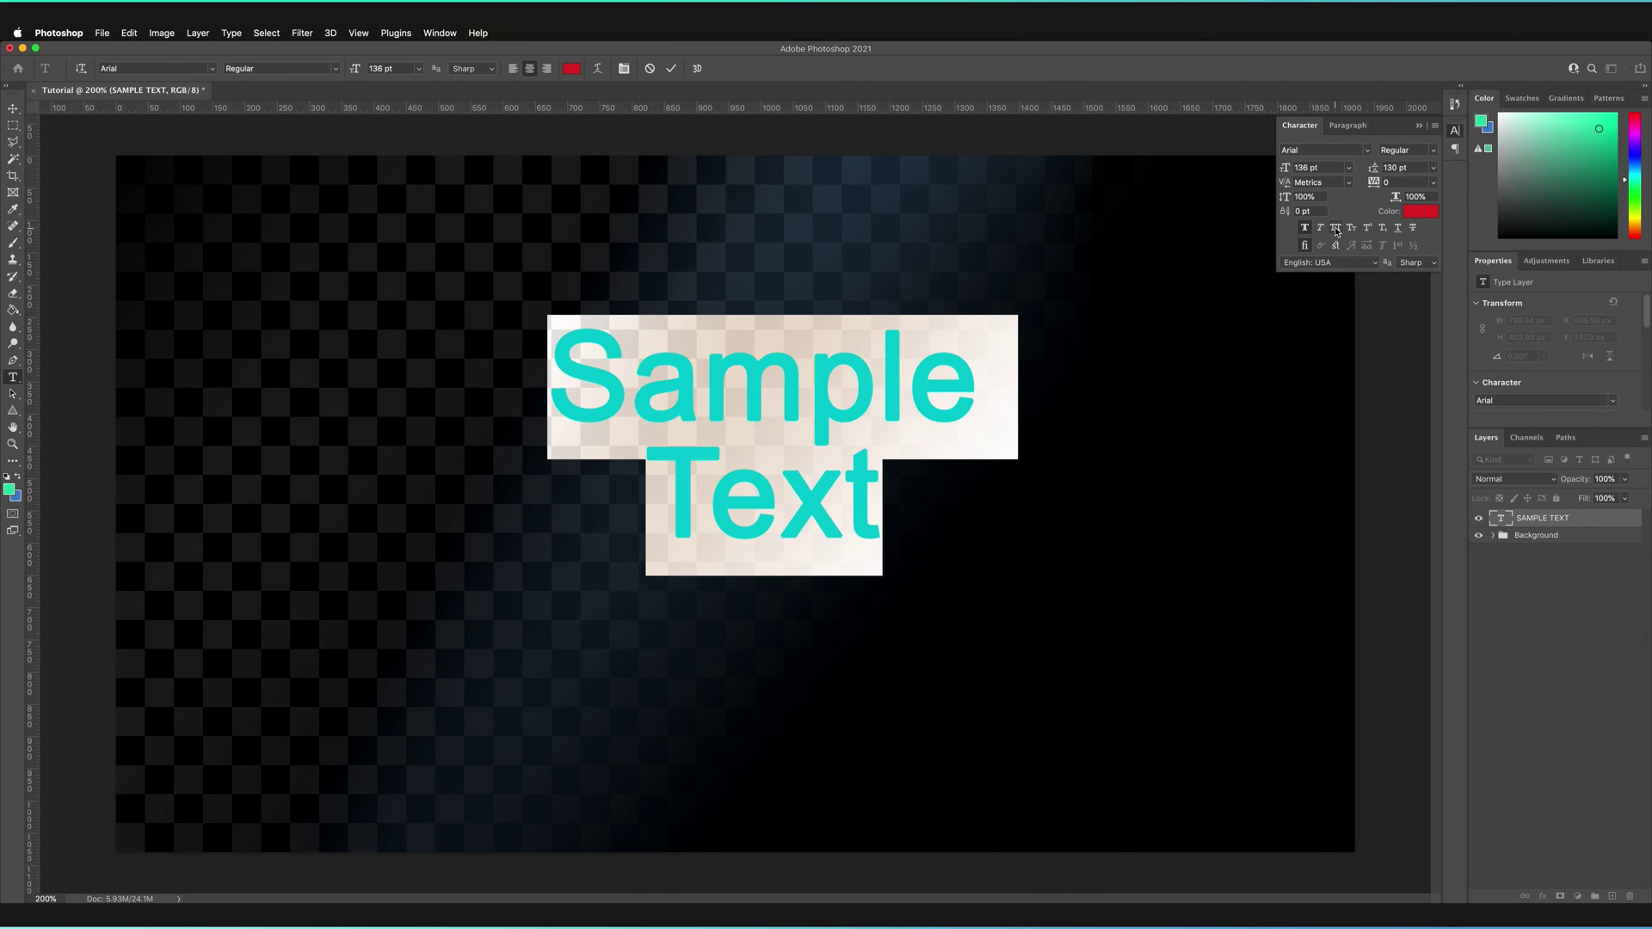
{"action": "left_click", "coordinate": [1336, 229]}
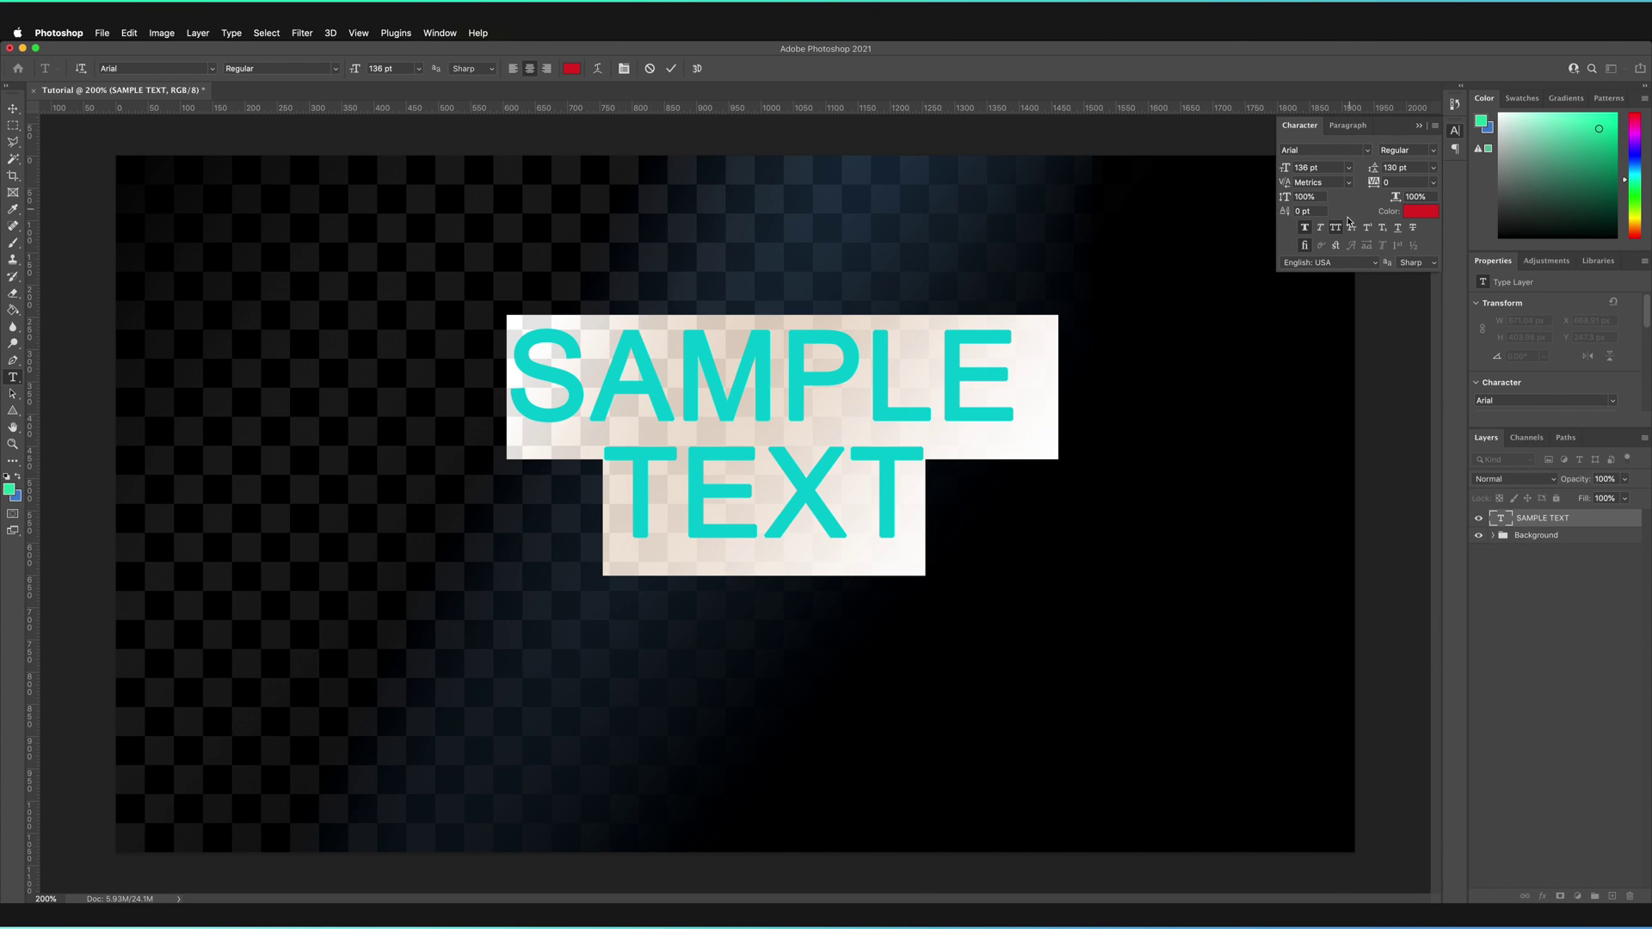
Turn off All Caps for the whole text, and try Small Caps on it before removing that style.
{"action": "left_click", "coordinate": [1336, 228]}
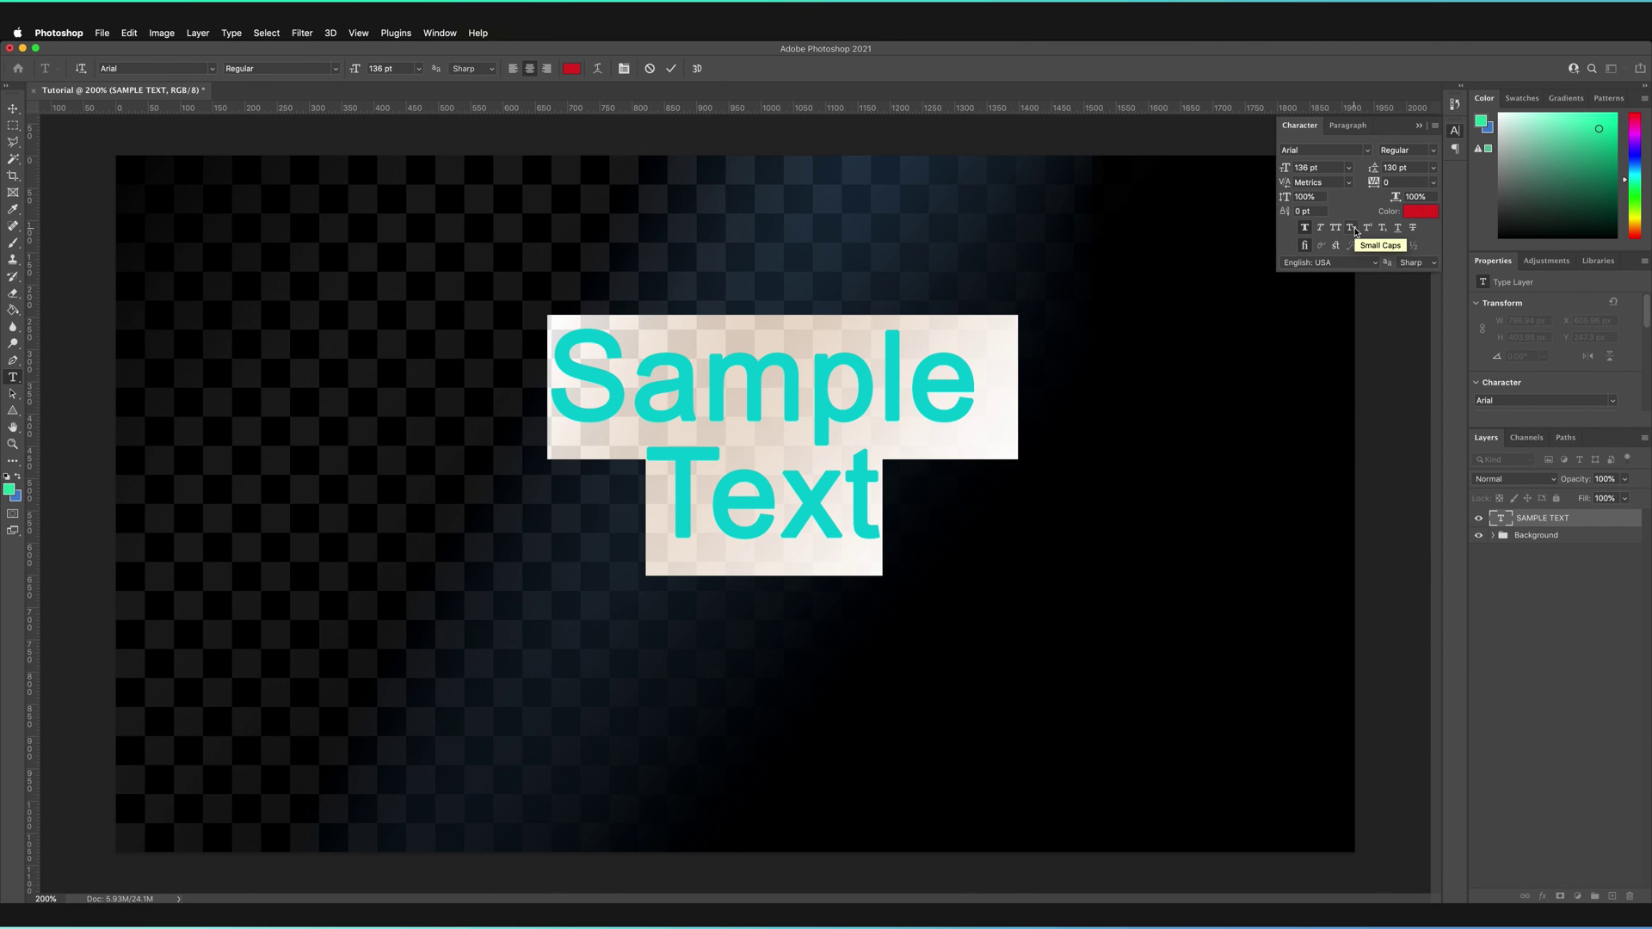
{"action": "left_click", "coordinate": [1353, 229]}
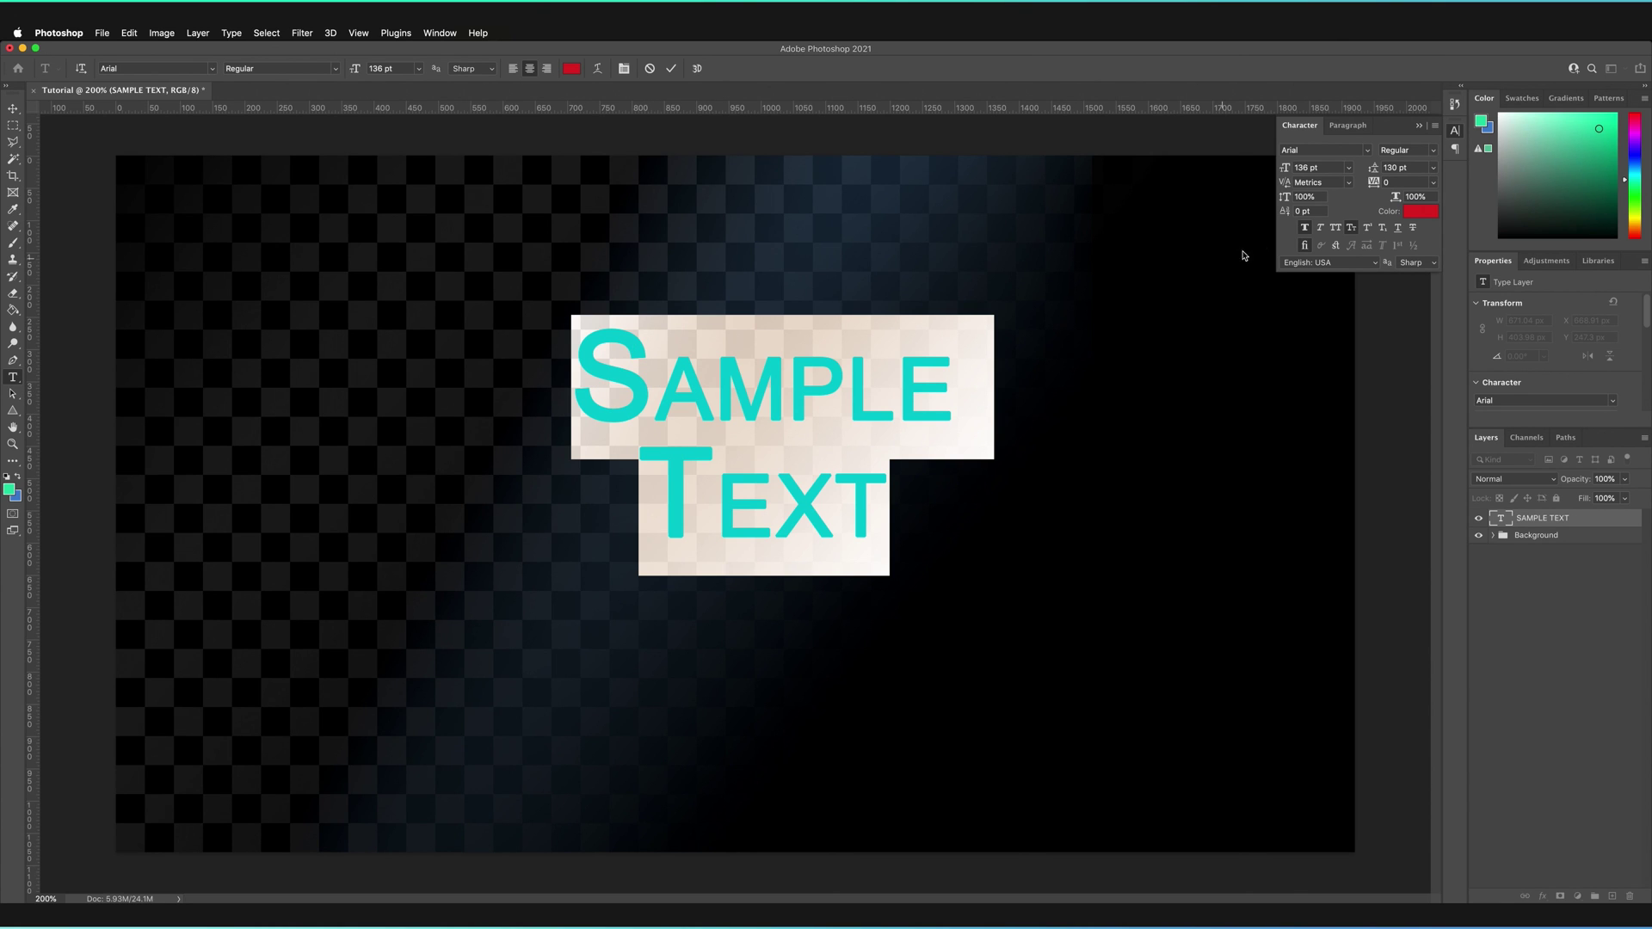
{"action": "left_click", "coordinate": [1351, 227]}
Try Superscript and Subscript on the letters "ample" of the first line, and restore their normal position.
{"action": "left_click_drag", "start_coordinate": [632, 379], "coordinate": [965, 363]}
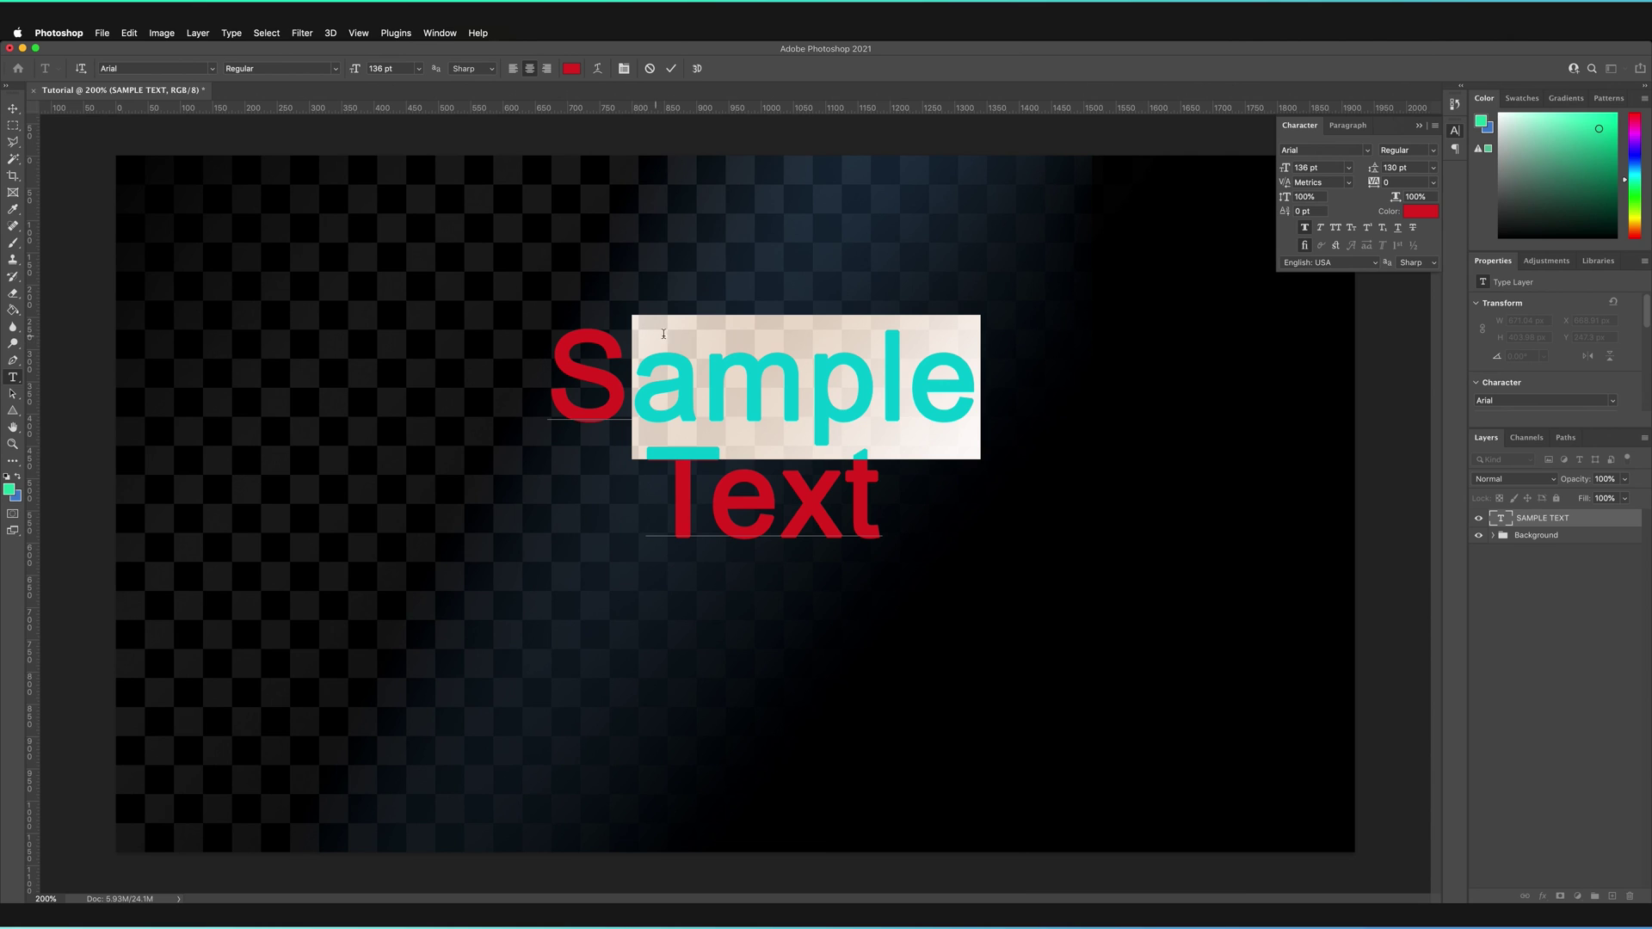
{"action": "left_click", "coordinate": [1367, 229]}
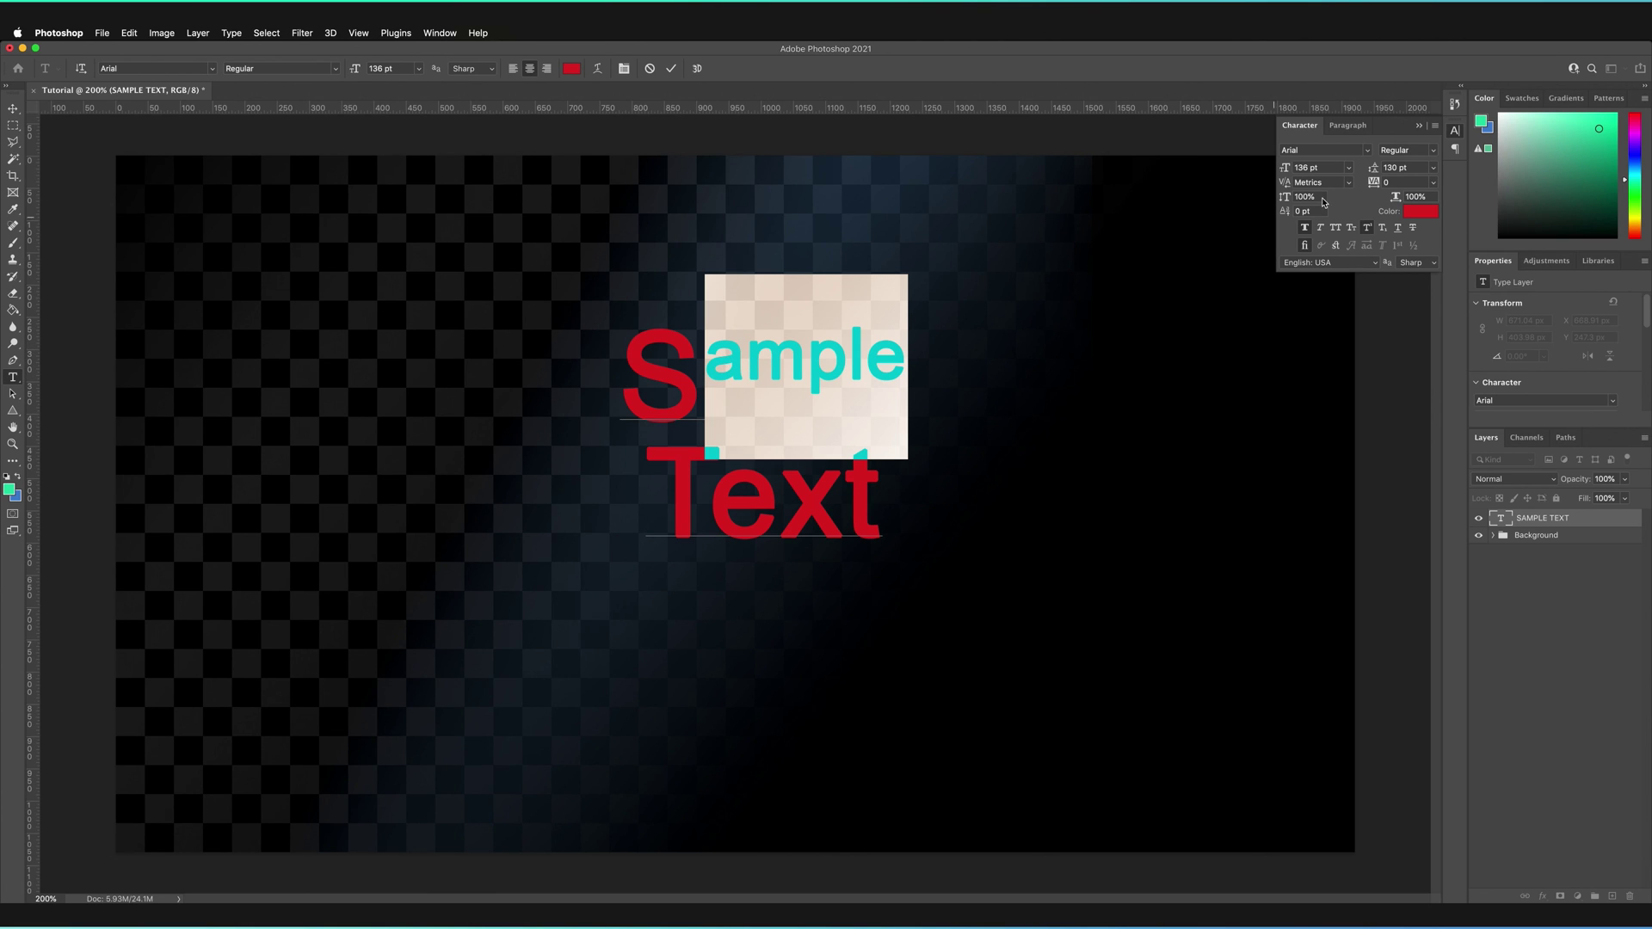
{"action": "left_click", "coordinate": [1380, 228]}
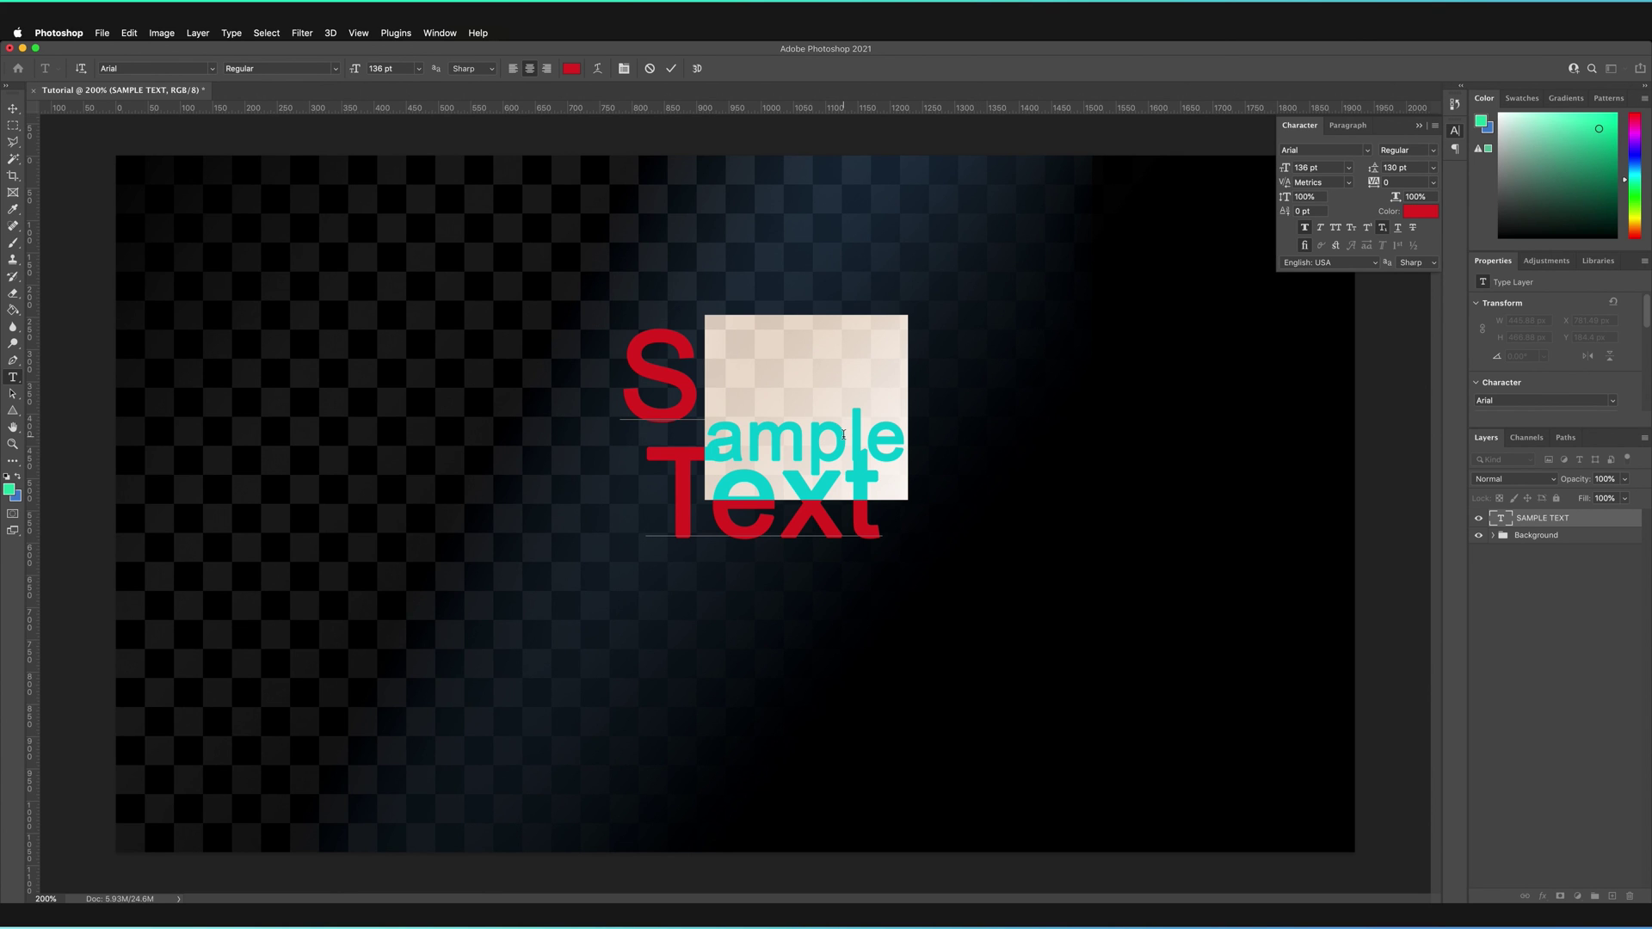
{"action": "left_click", "coordinate": [1382, 228]}
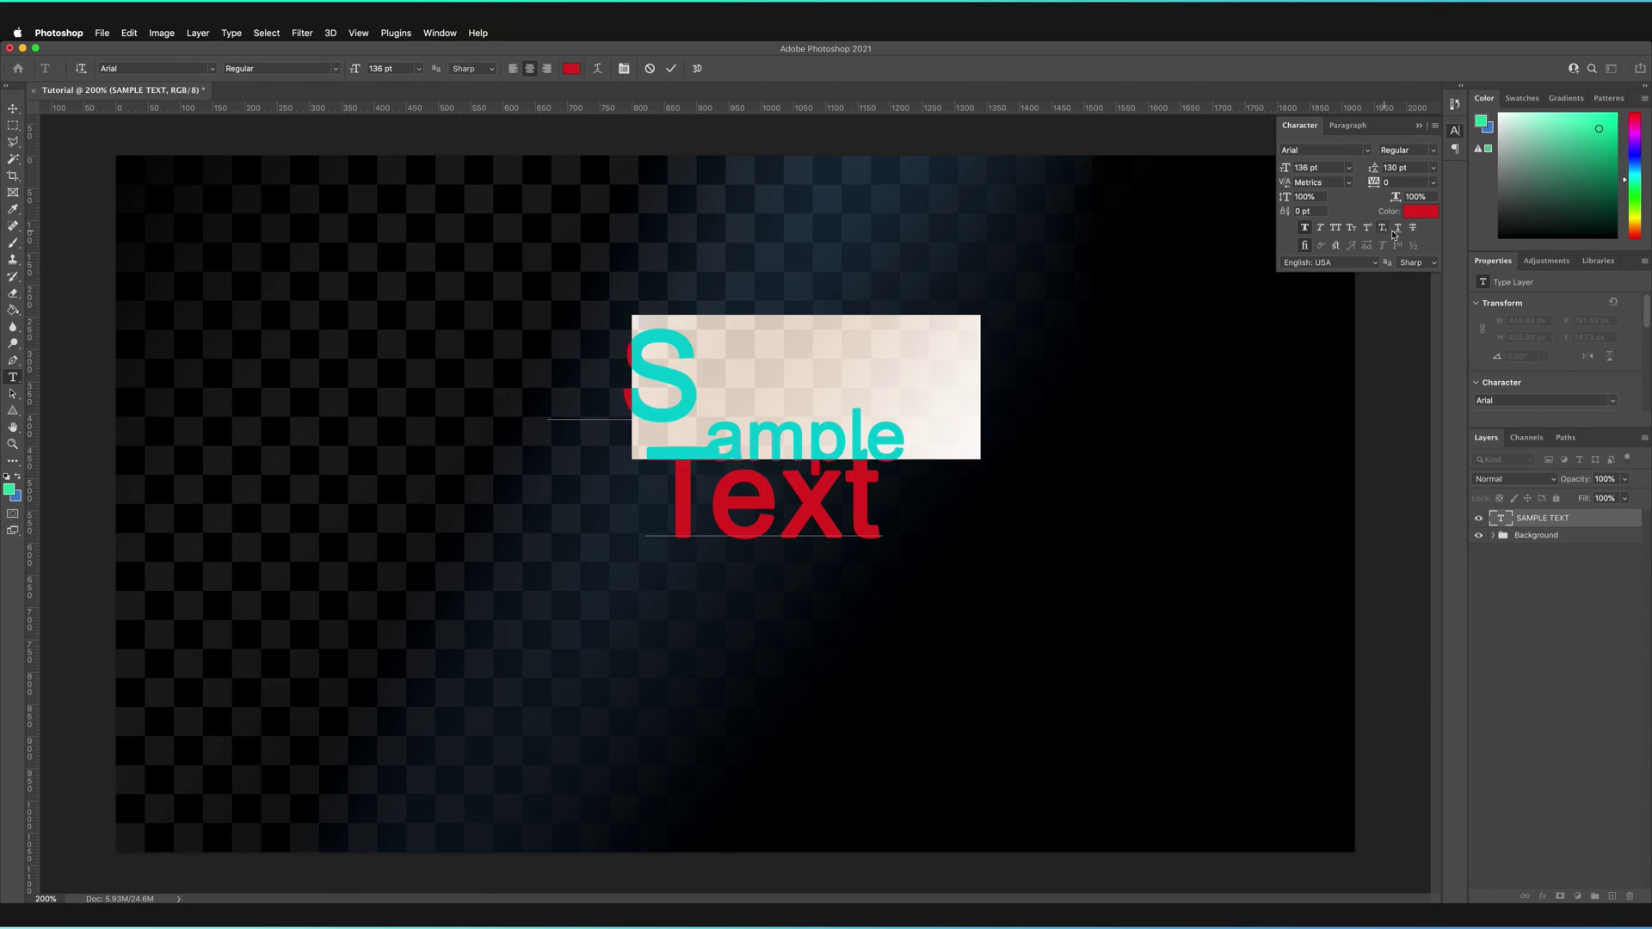
Underline "ample" and extend the underline to the whole text, set the leading to 156 pt and commit the edit.
{"action": "left_click", "coordinate": [1397, 229]}
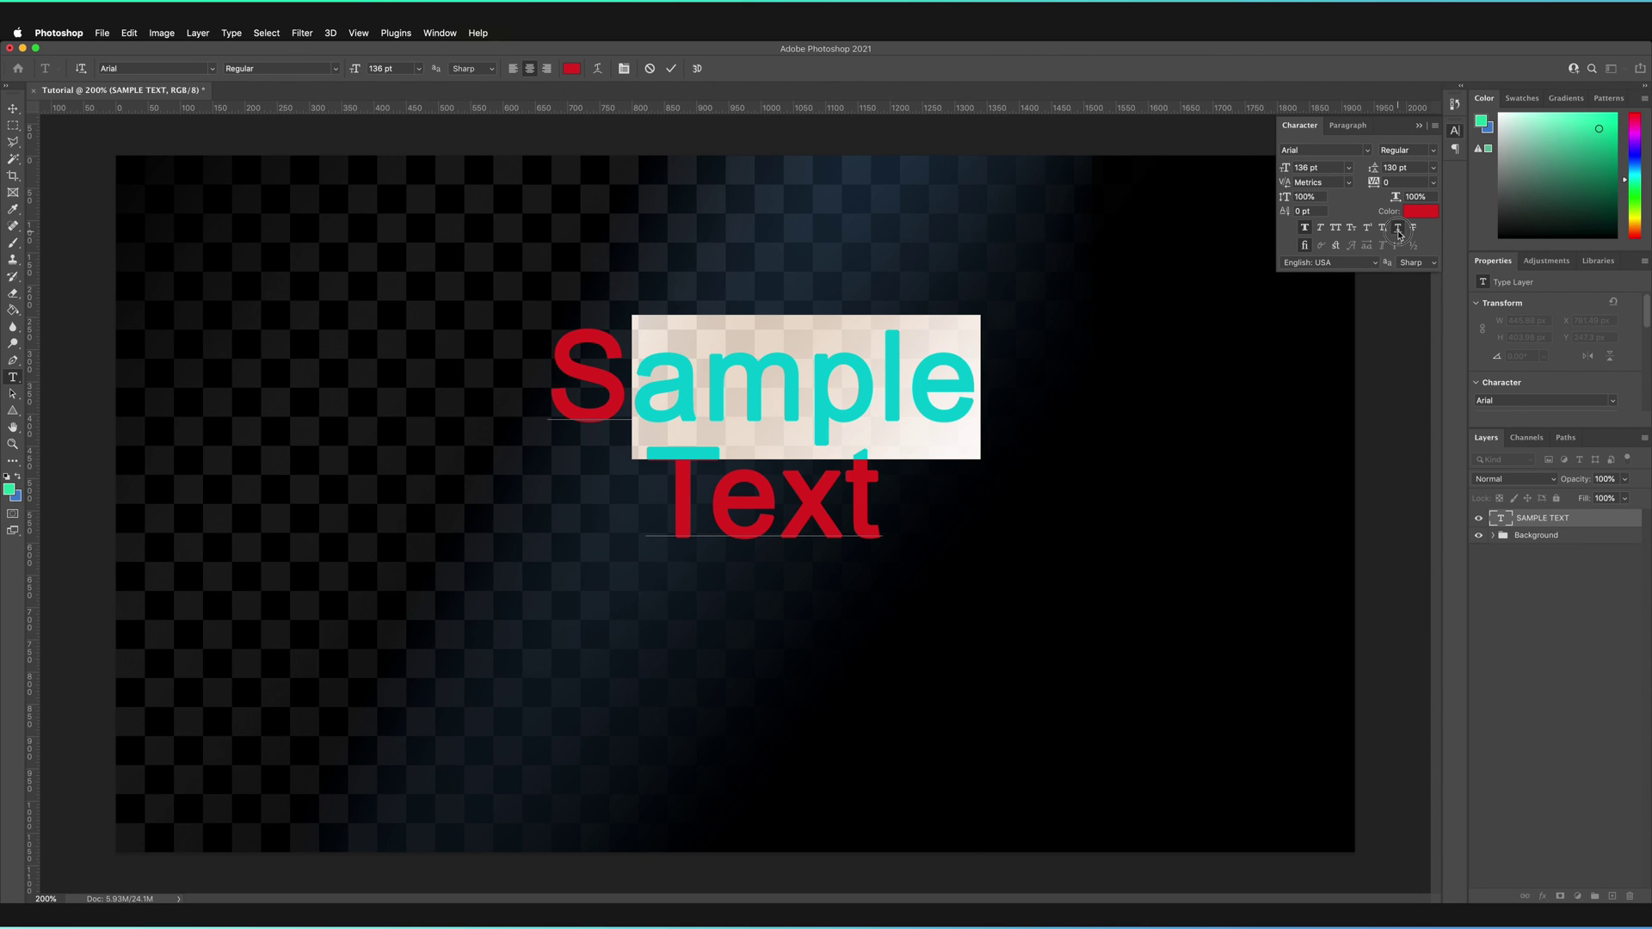
{"action": "left_click", "coordinate": [896, 372]}
{"action": "left_click_drag", "start_coordinate": [884, 512], "coordinate": [560, 374]}
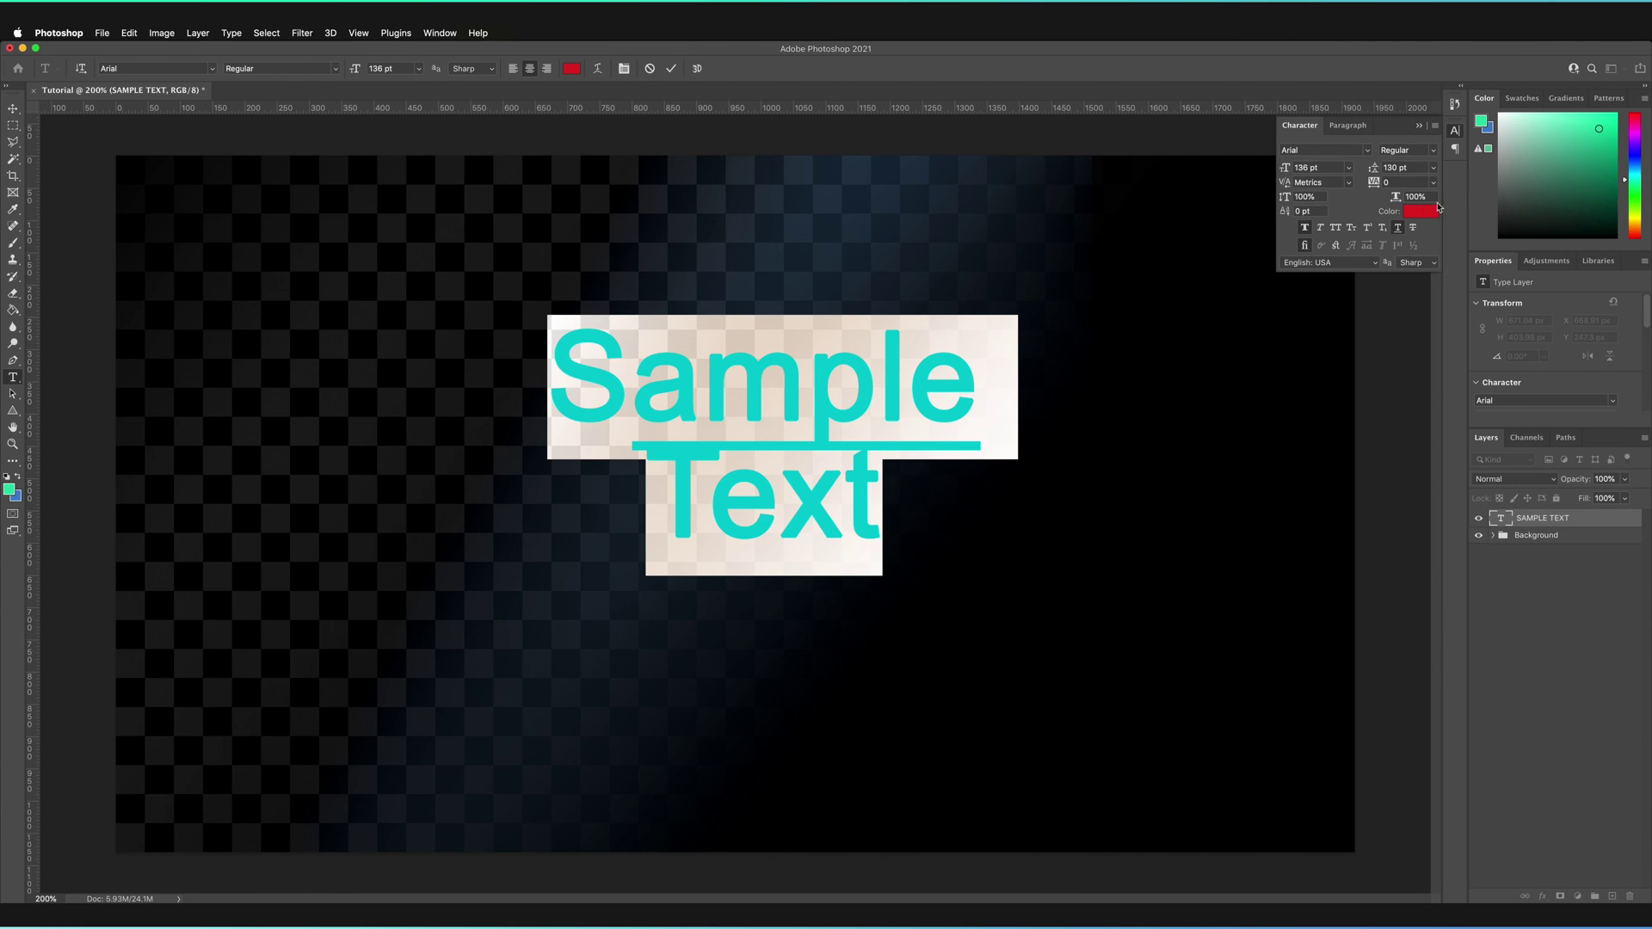
{"action": "left_click_drag", "start_coordinate": [1374, 169], "coordinate": [1393, 170]}
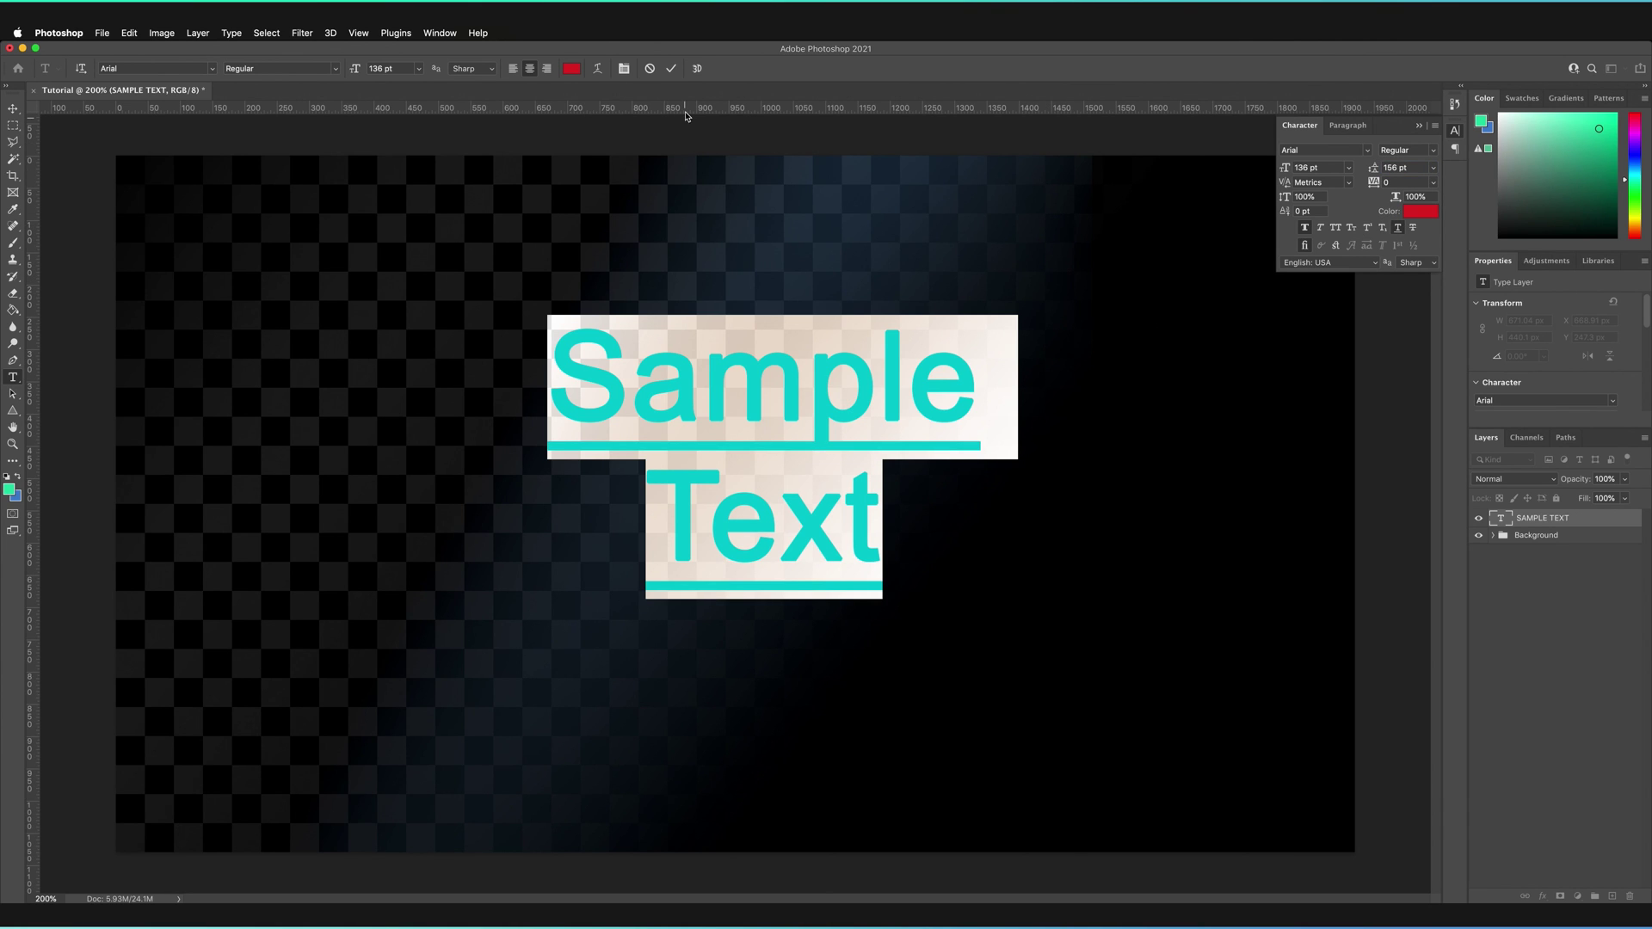
{"action": "left_click", "coordinate": [671, 68]}
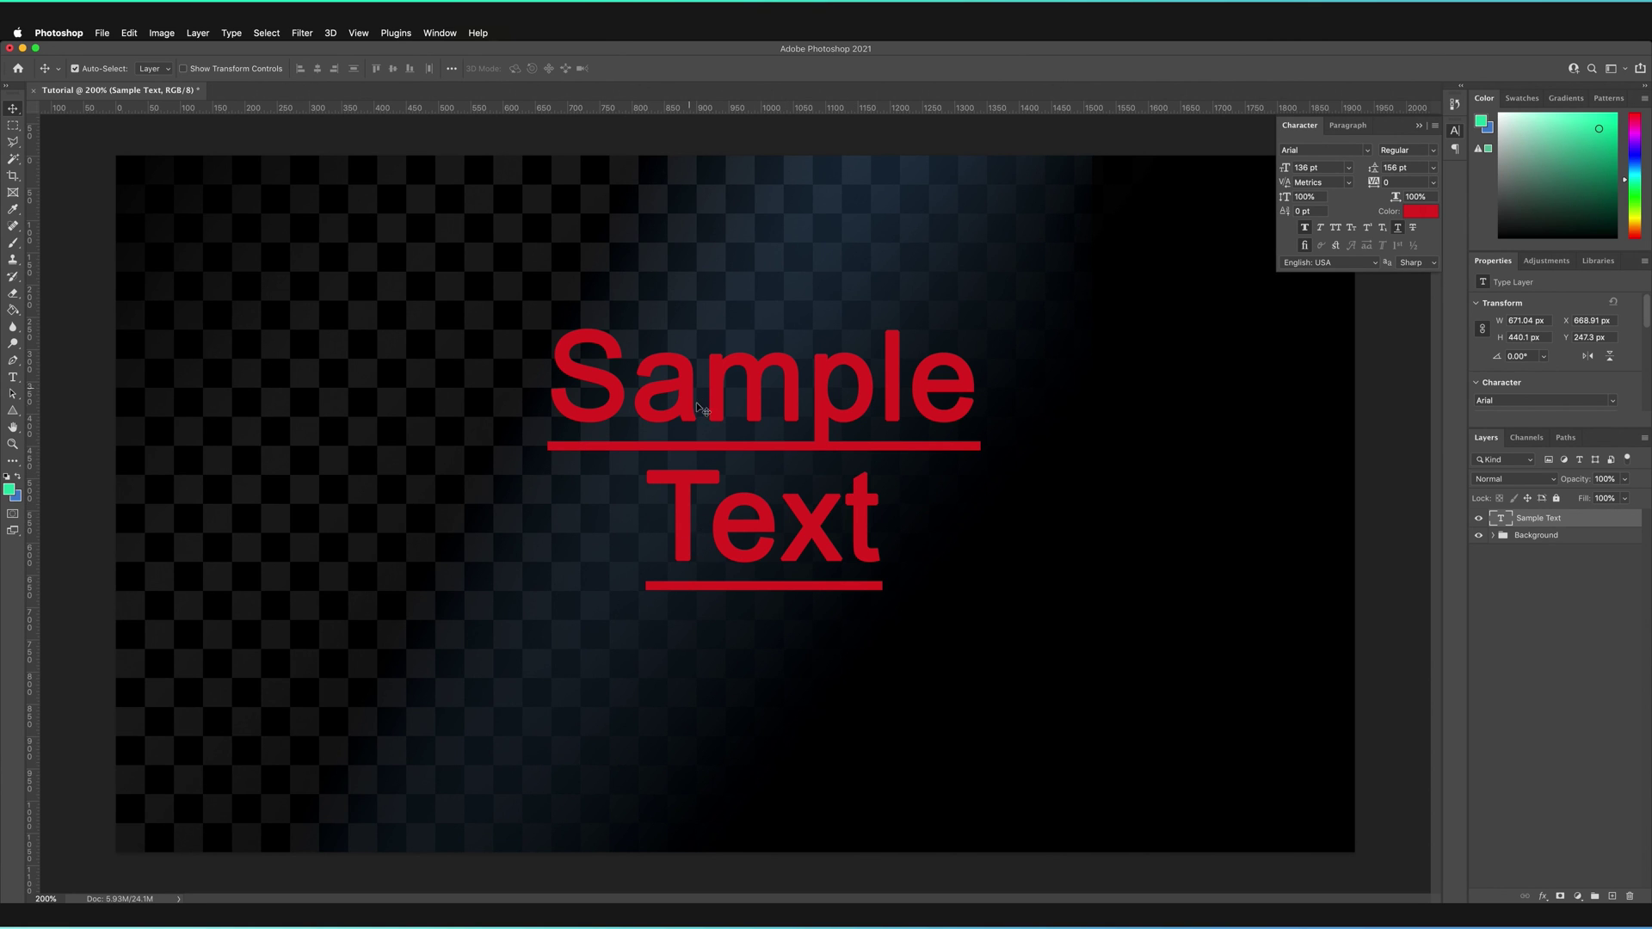
Reopen the whole text for editing, replace its underline with Strikethrough and commit the edit.
{"action": "double_click", "coordinate": [911, 387]}
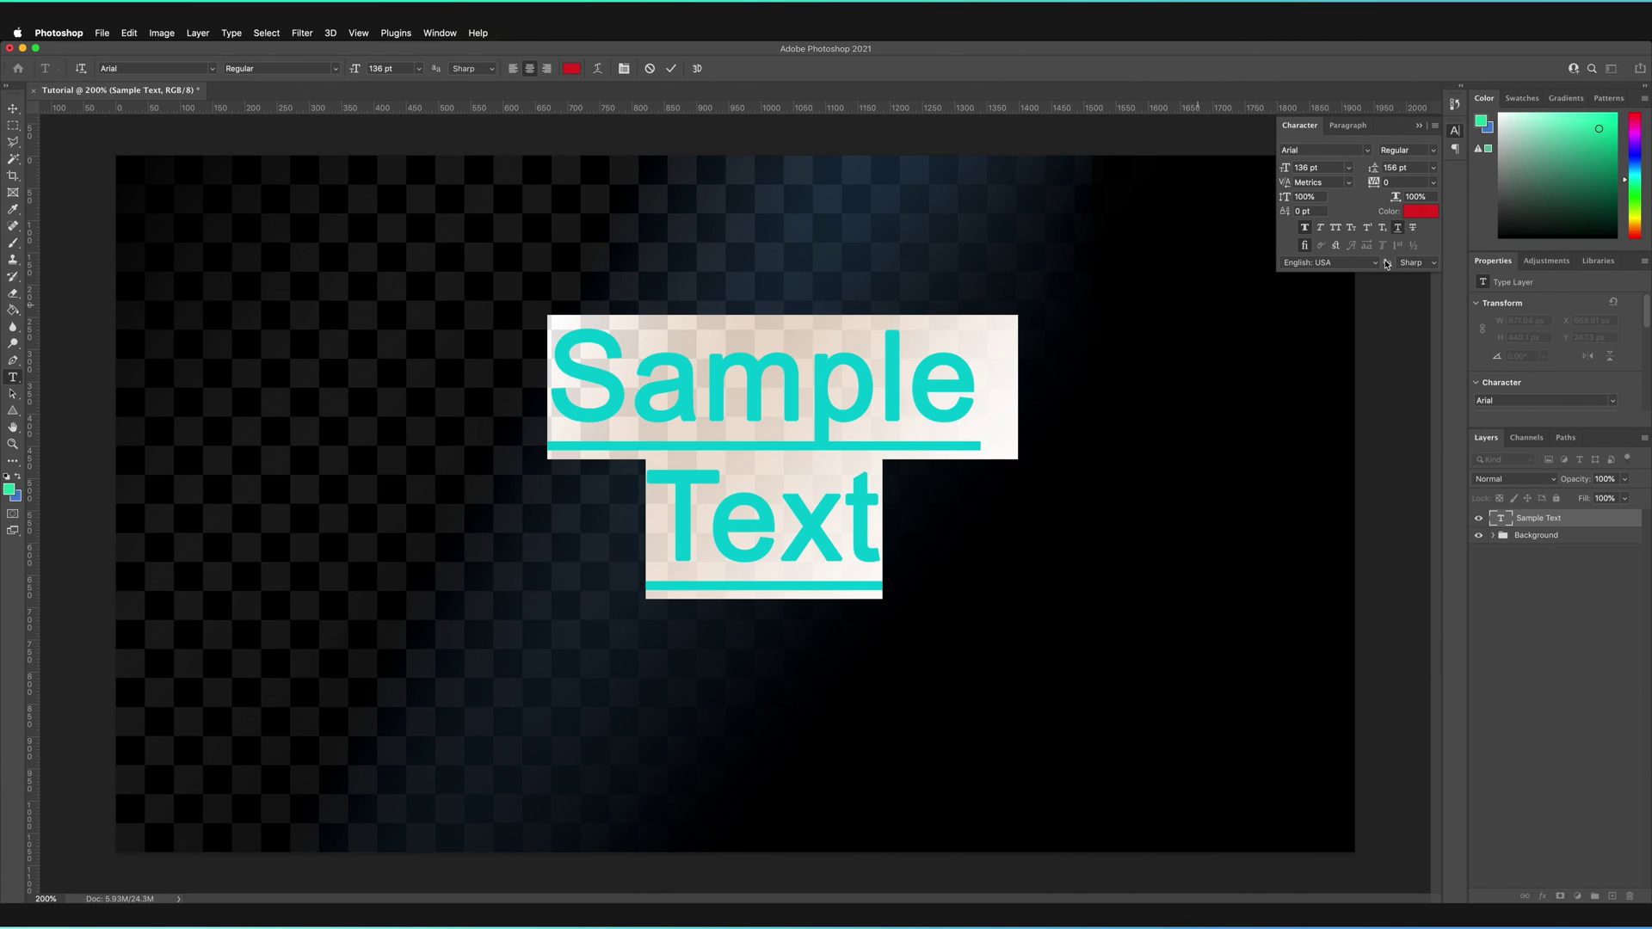
{"action": "left_click", "coordinate": [1398, 228]}
{"action": "left_click", "coordinate": [1413, 229]}
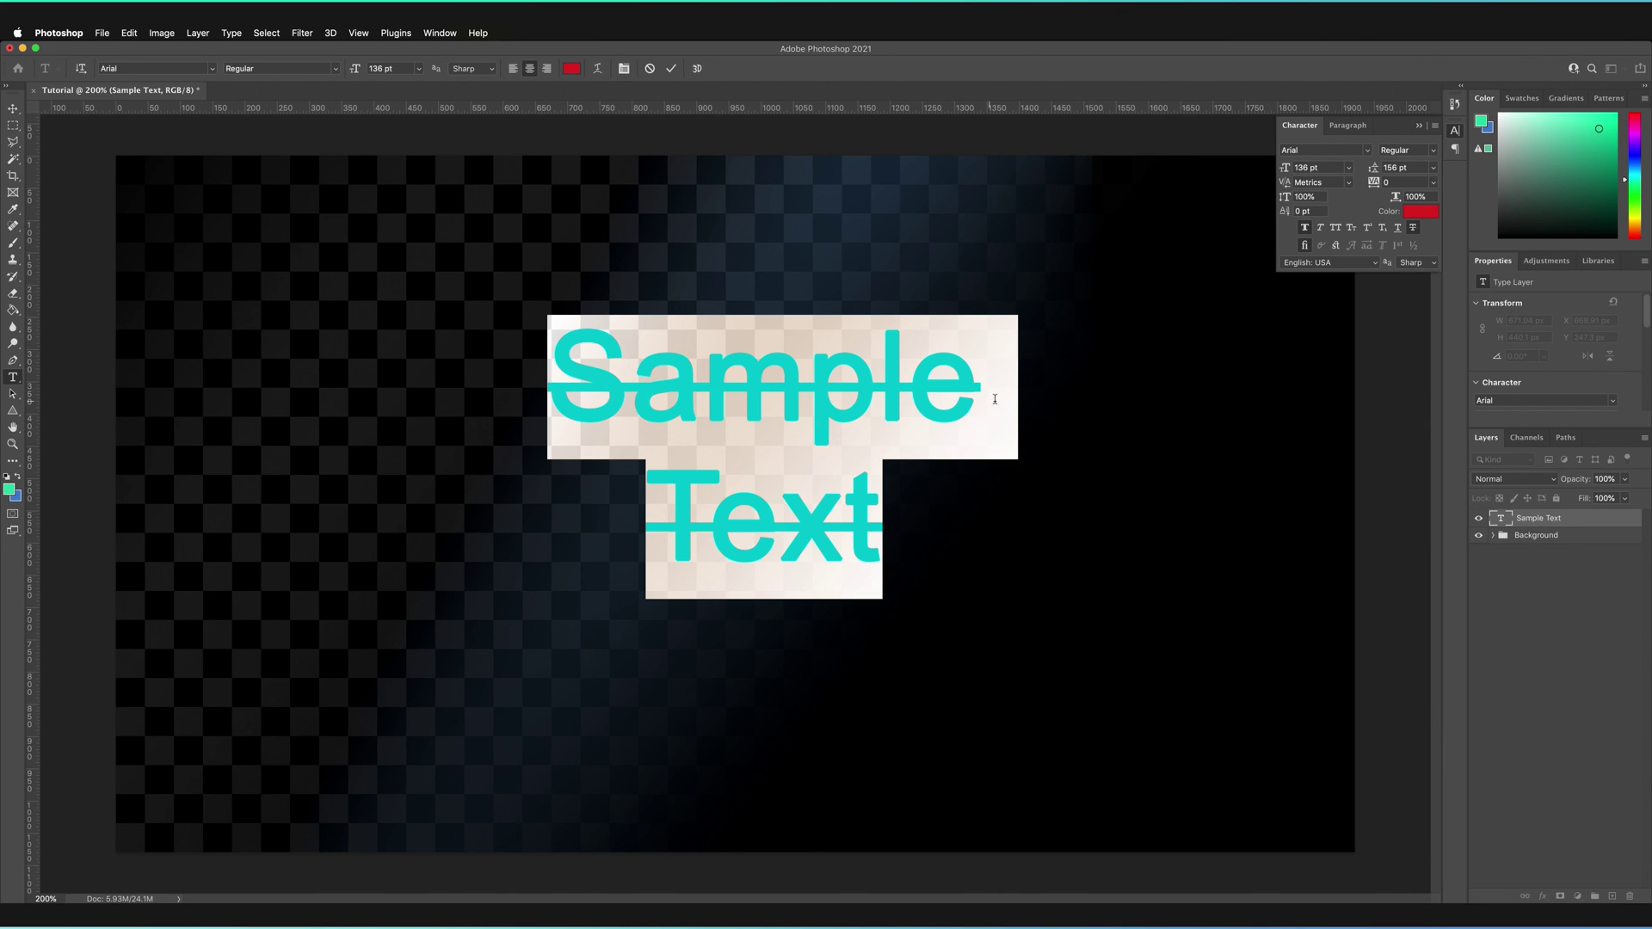
{"action": "left_click", "coordinate": [672, 69]}
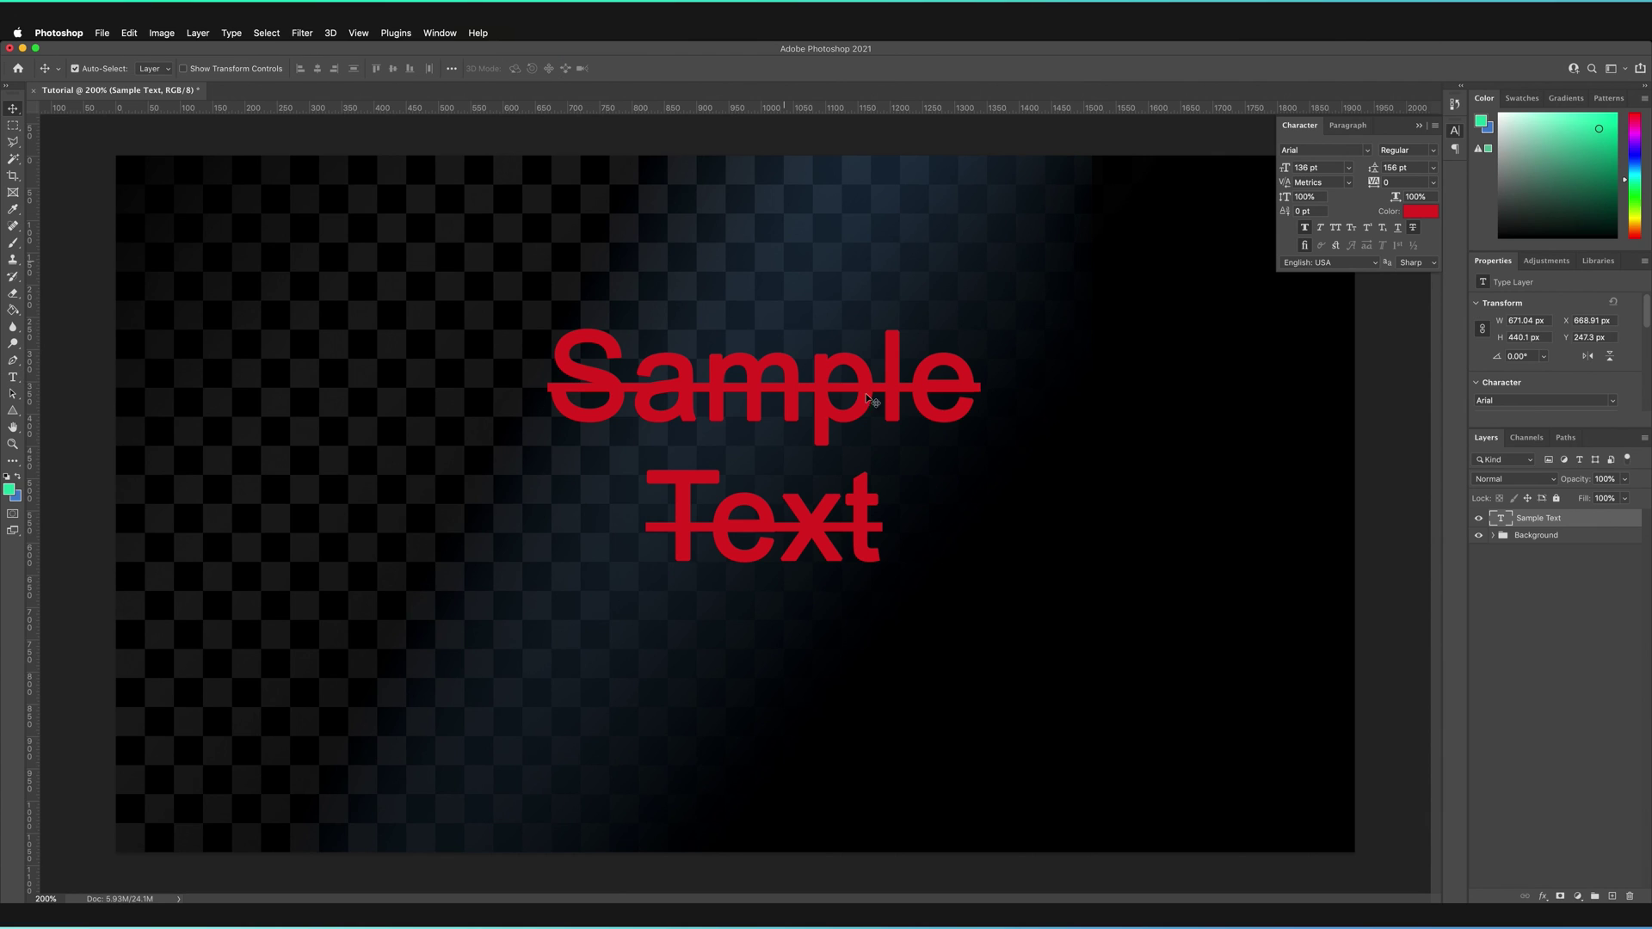